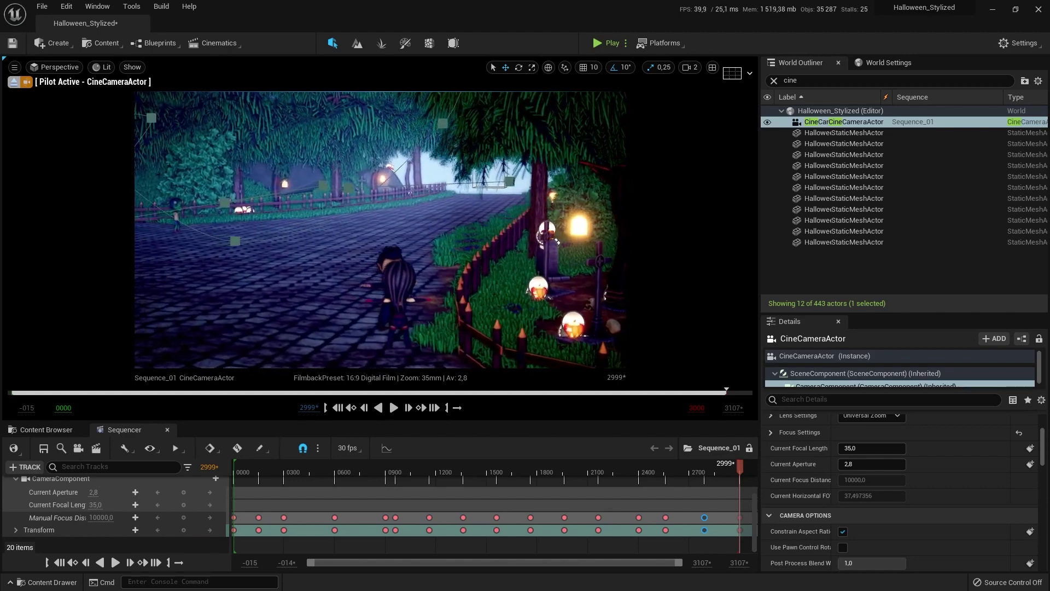
# Step: Fly to the two characters beside the graveyard fence at camera speed 5 and lower the viewport camera speed to 3
pyautogui.click(687, 67)
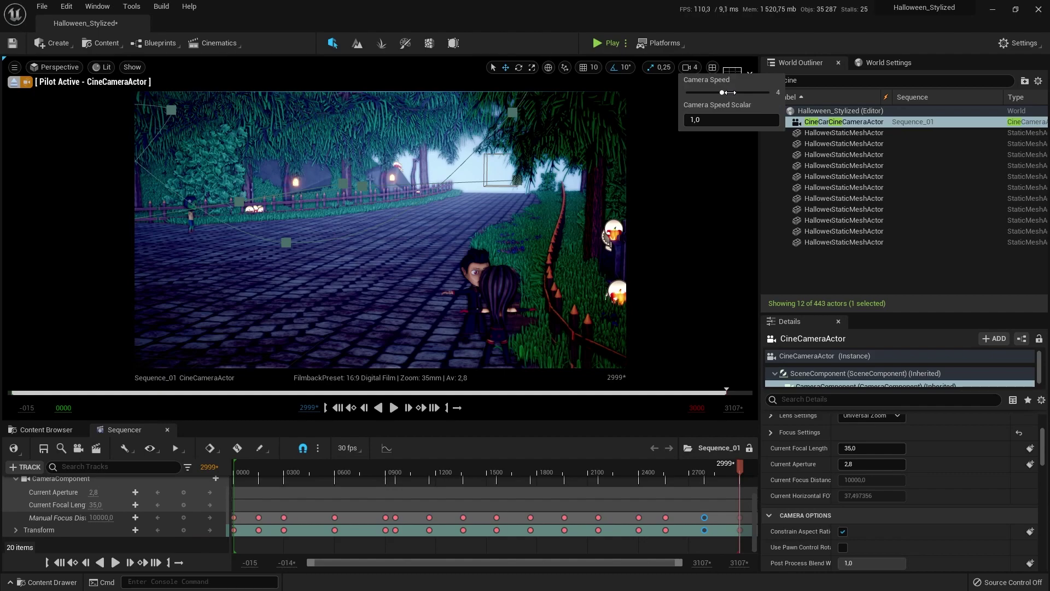
pyautogui.click(504, 185)
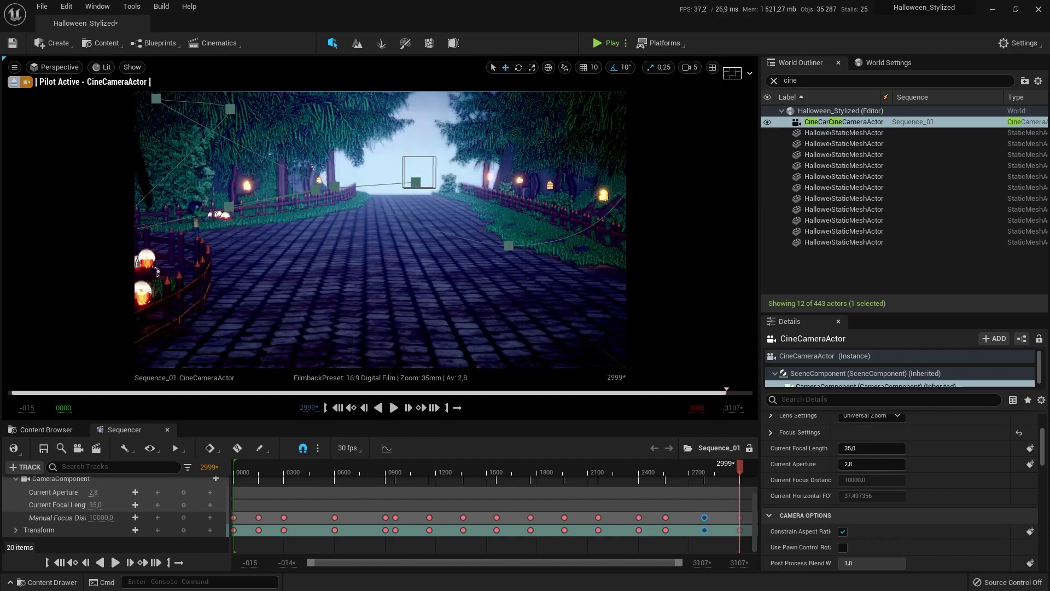
pyautogui.press('w')
pyautogui.moveTo(504, 185); pyautogui.dragTo(459, 203, button='right')
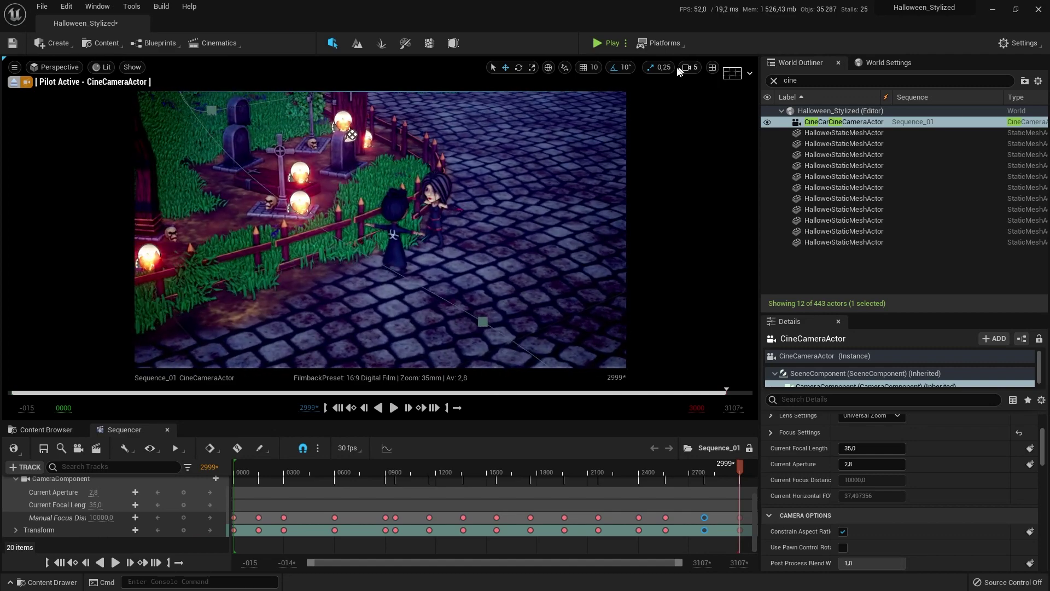
pyautogui.click(690, 68)
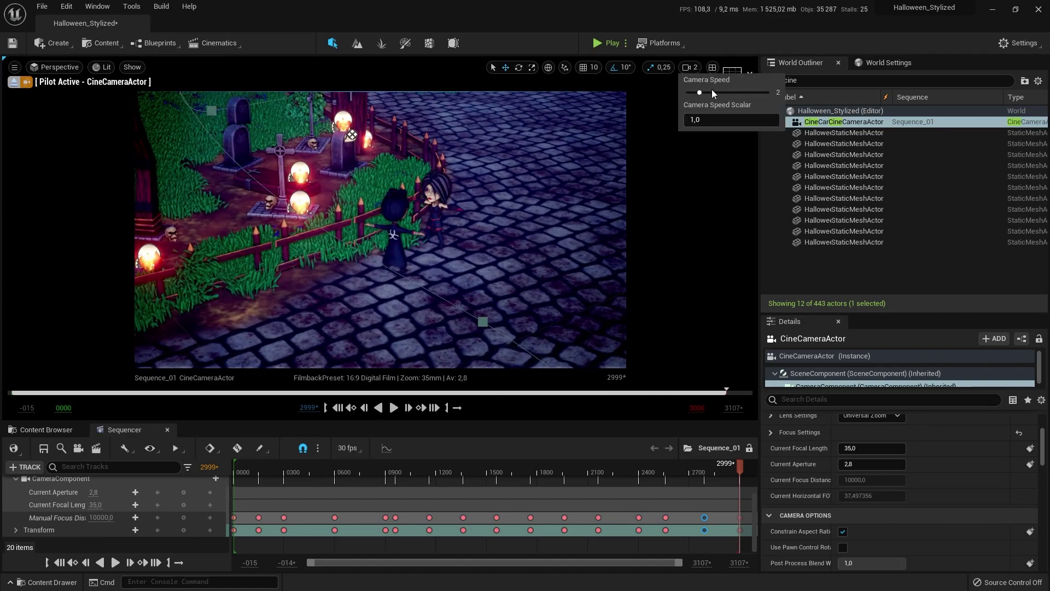
pyautogui.moveTo(569, 164); pyautogui.dragTo(601, 162, button='right')
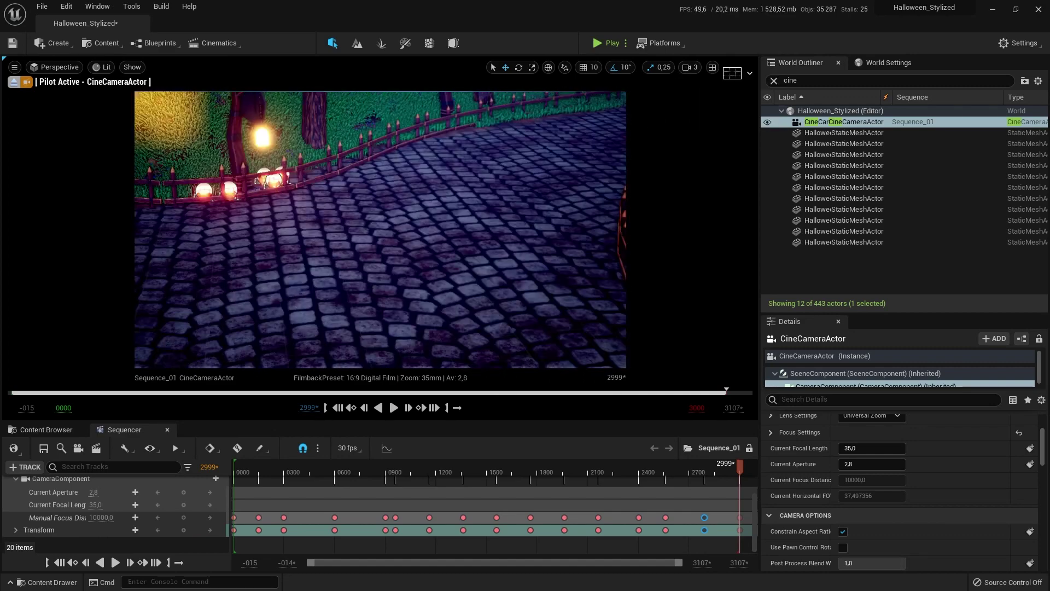
# Step: Select the SK_VampireMasculin_Tpose character and move it away from the female vampire, farther across the cobblestone road
pyautogui.click(482, 313)
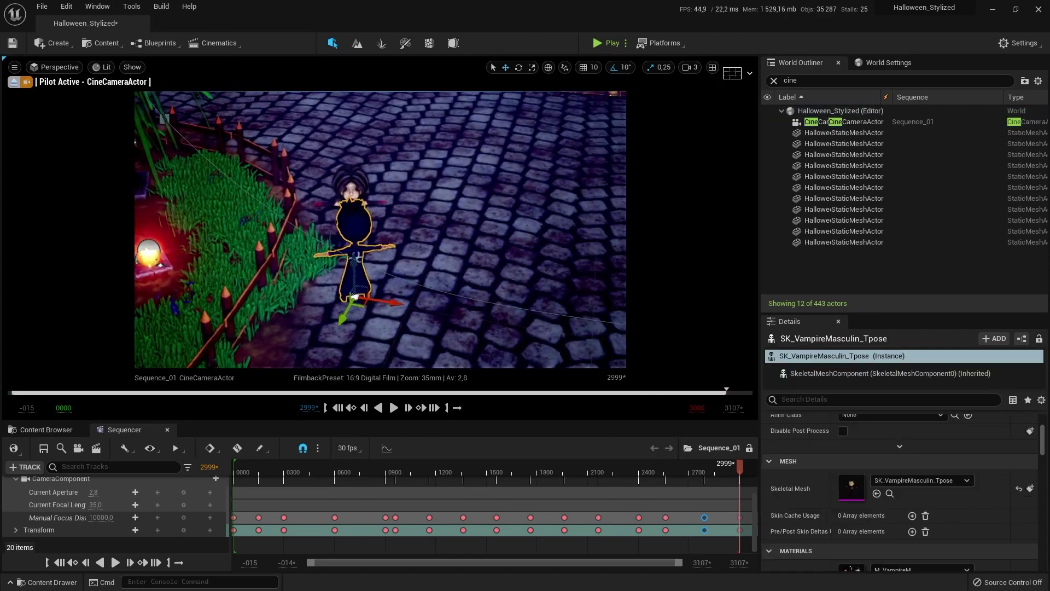
pyautogui.moveTo(482, 313); pyautogui.dragTo(458, 291, button='right')
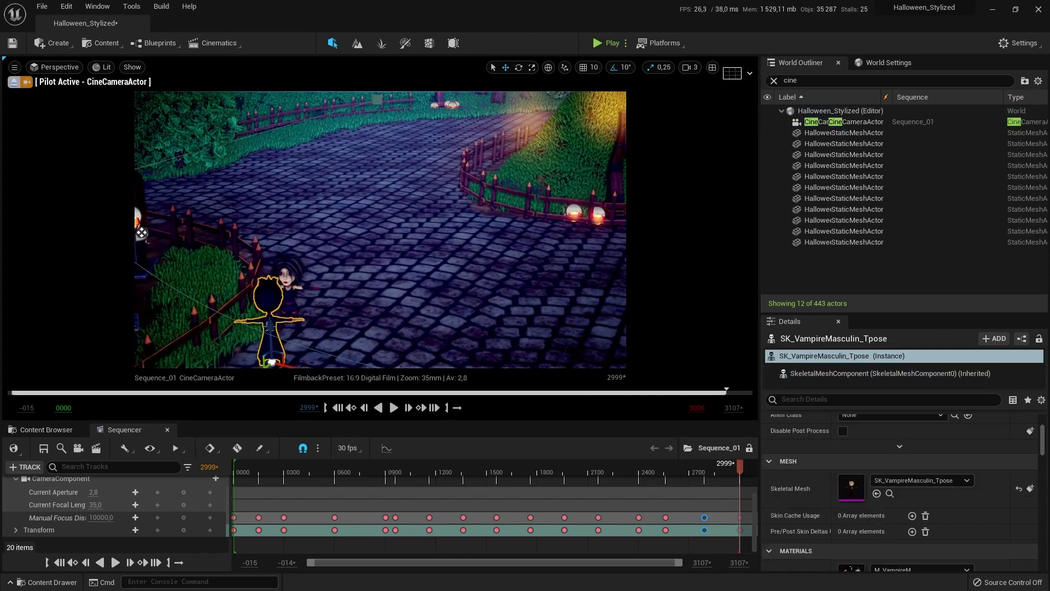
pyautogui.moveTo(141, 232); pyautogui.dragTo(325, 314, button='right')
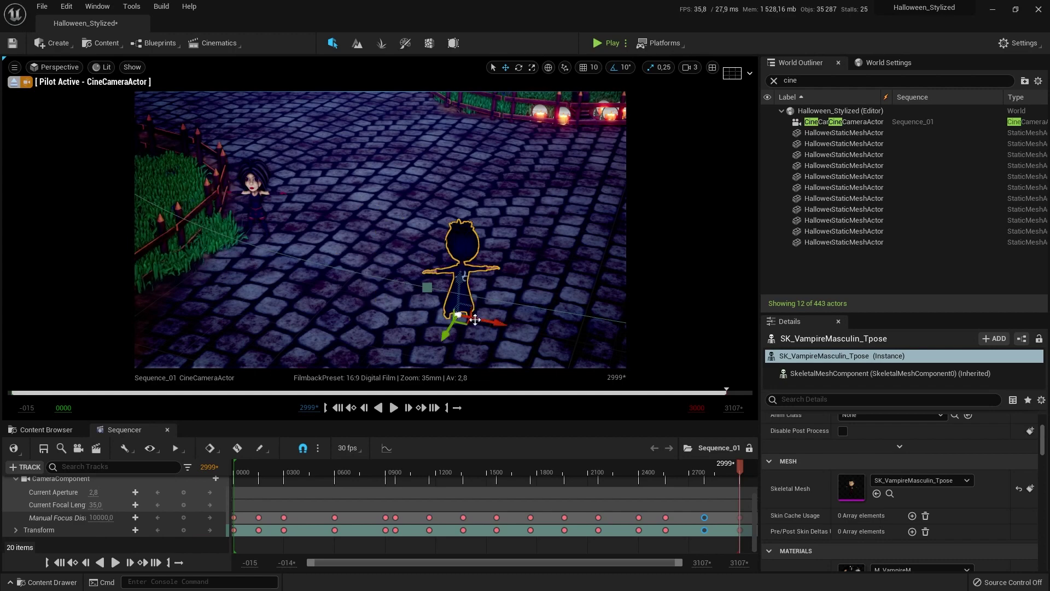
pyautogui.moveTo(525, 182); pyautogui.dragTo(629, 189, button='right')
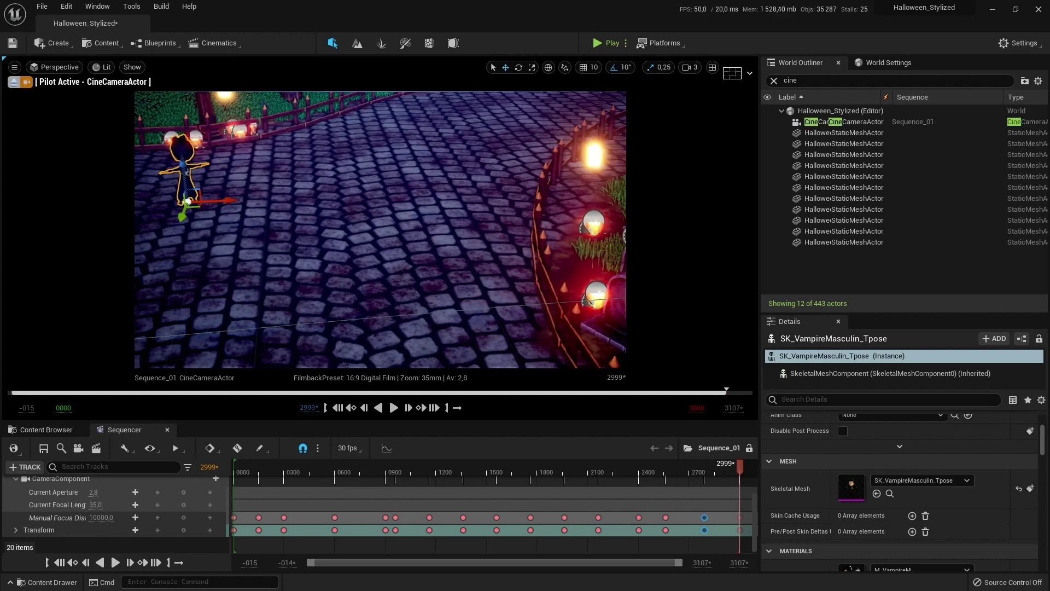
pyautogui.moveTo(284, 266); pyautogui.dragTo(278, 267, button='right')
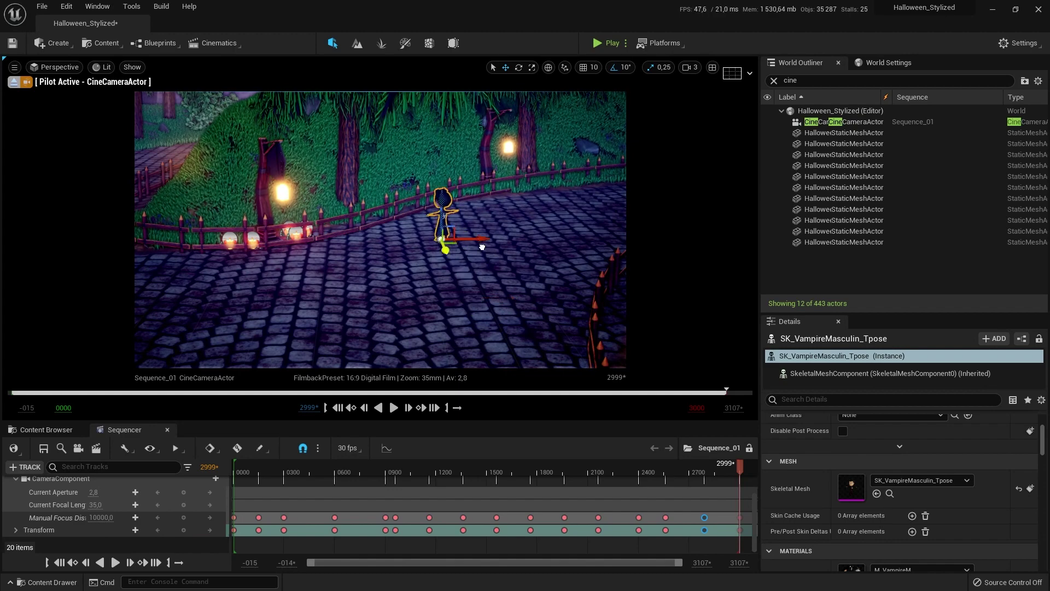
pyautogui.moveTo(380, 230); pyautogui.dragTo(426, 229, button='right')
# Step: Rotate the male vampire to face down the road and place him farther up between the fences
pyautogui.click(519, 68)
pyautogui.moveTo(403, 321); pyautogui.dragTo(393, 364, button='right')
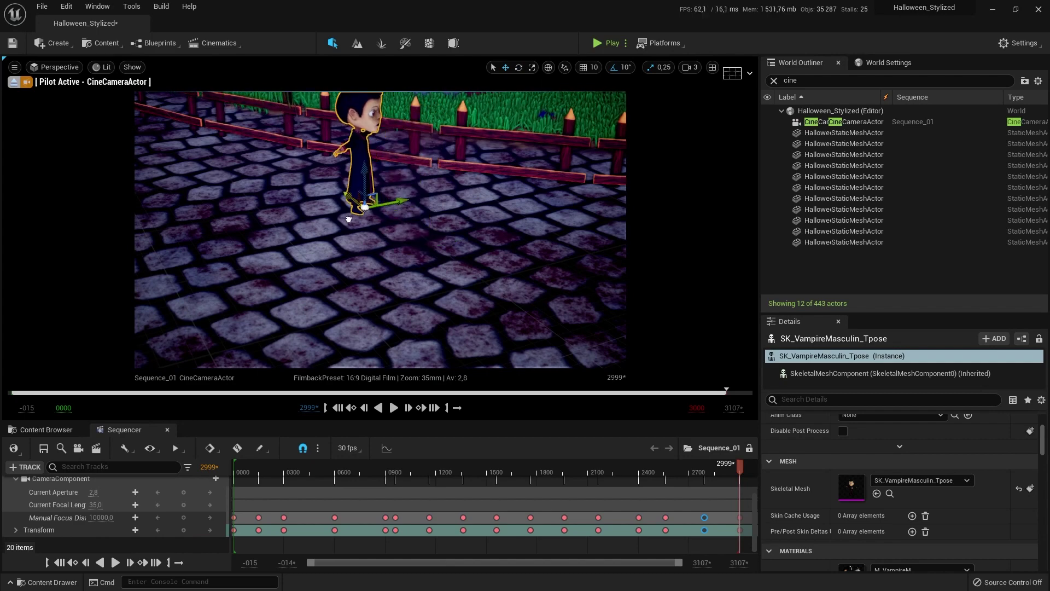
pyautogui.moveTo(276, 189); pyautogui.dragTo(186, 148, button='right')
pyautogui.moveTo(364, 194); pyautogui.dragTo(344, 204, button='right')
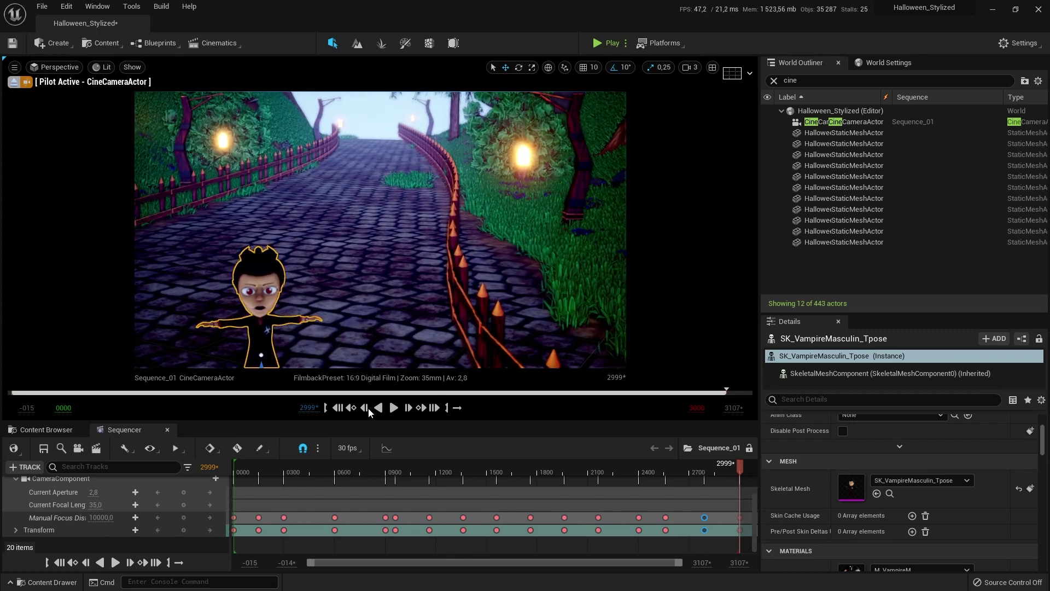
pyautogui.moveTo(372, 303); pyautogui.dragTo(345, 313, button='right')
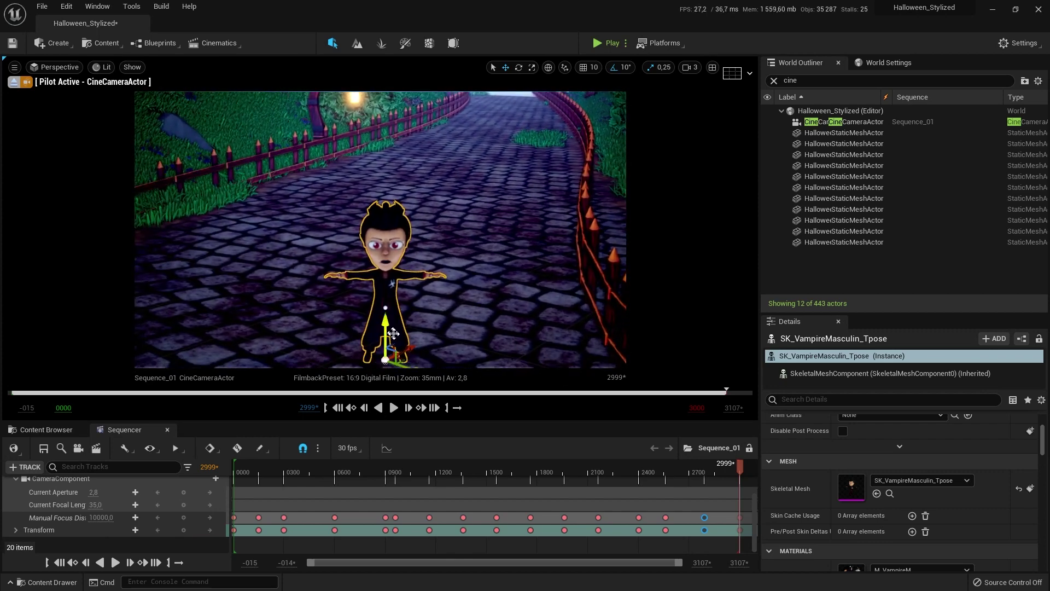
pyautogui.moveTo(408, 349); pyautogui.dragTo(431, 283)
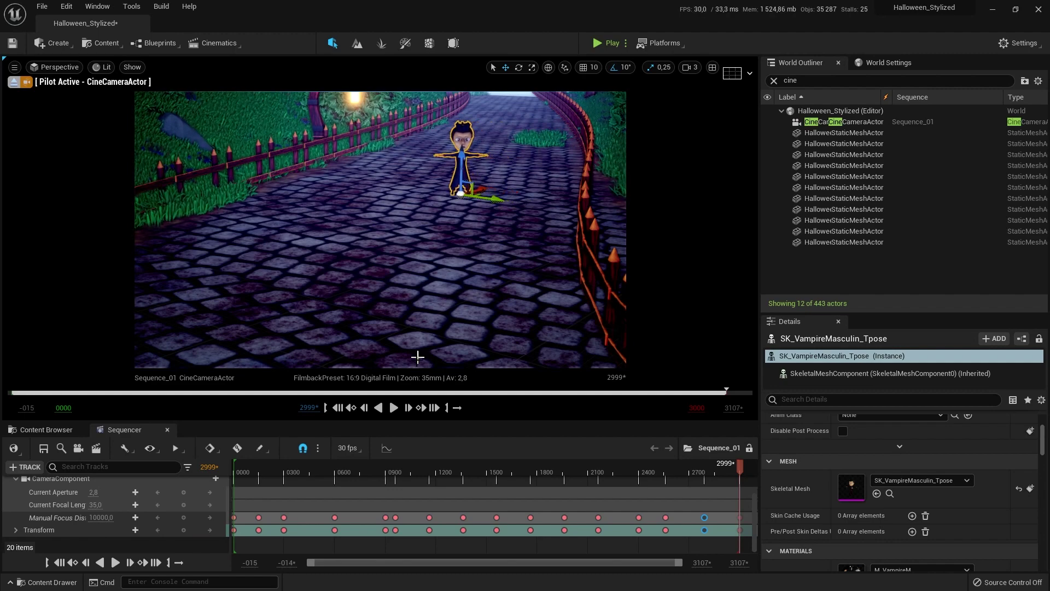
# Step: Play Sequence_01 from its first frame and pause at frame 1159 on the fenced road shot
pyautogui.click(338, 409)
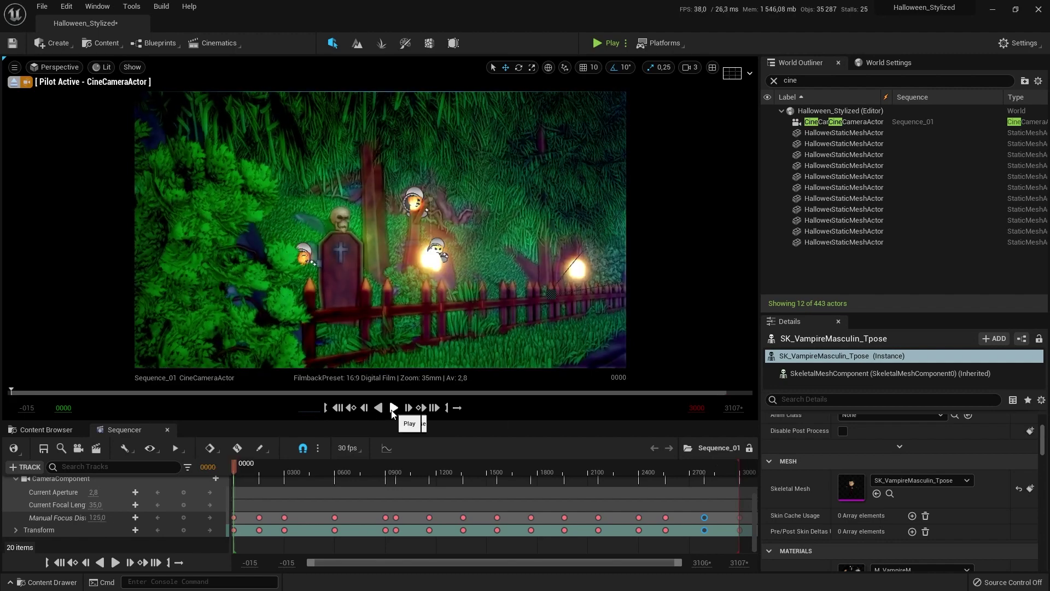
pyautogui.click(393, 407)
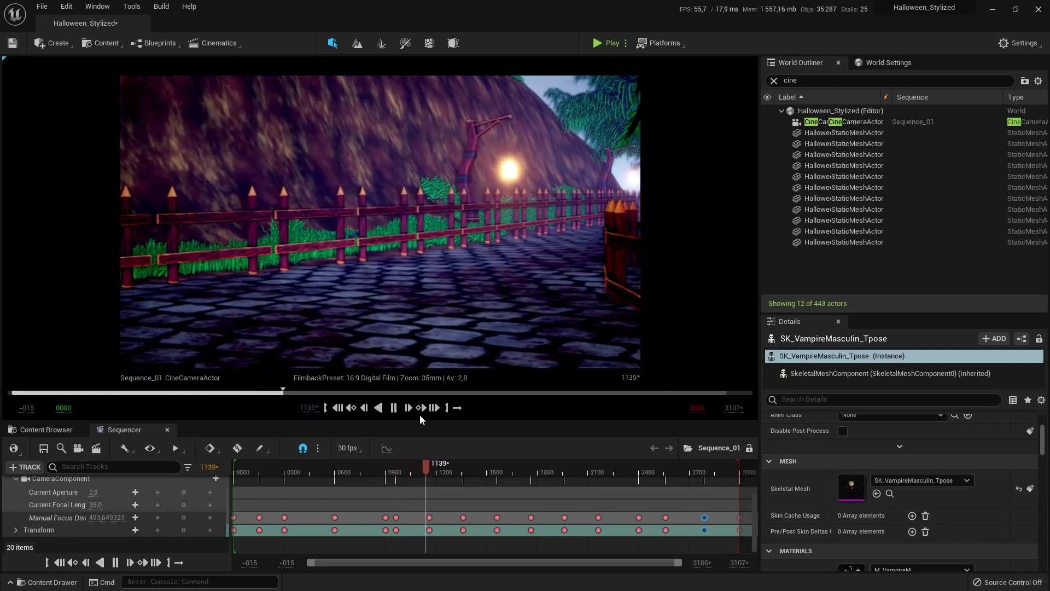
pyautogui.click(394, 408)
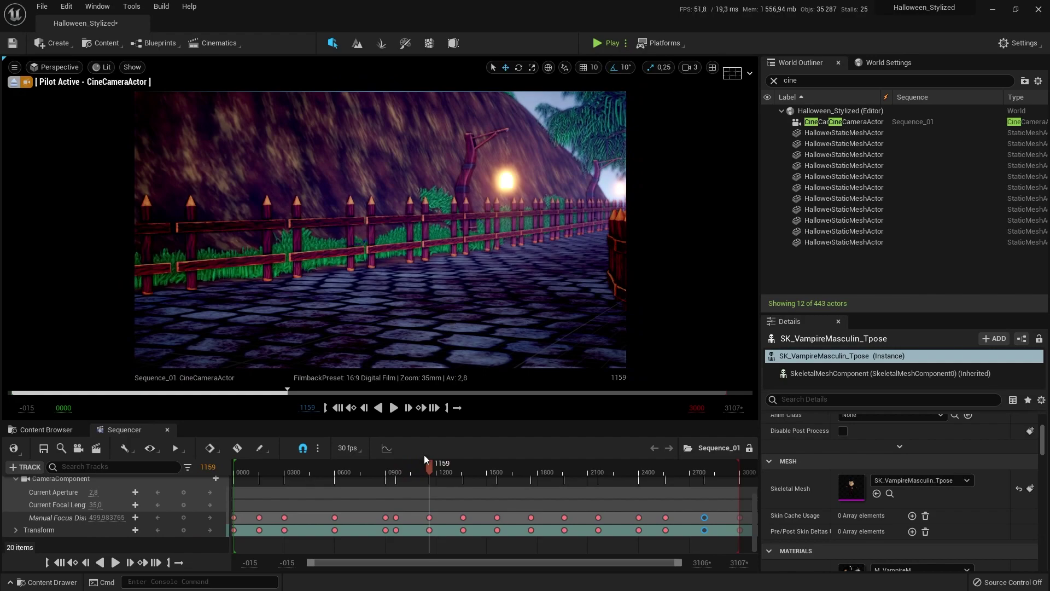
# Step: Go back to frame 922, select the SK_Frankenstein_TPose character and move it farther along the cobblestone road
pyautogui.moveTo(423, 470); pyautogui.dragTo(399, 463)
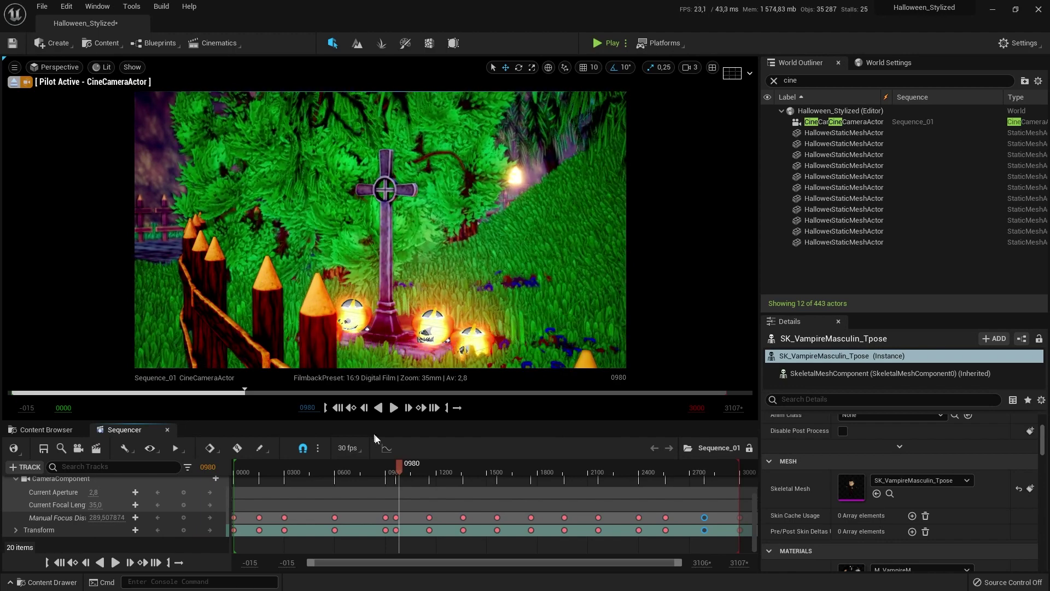
pyautogui.moveTo(396, 468); pyautogui.dragTo(389, 468)
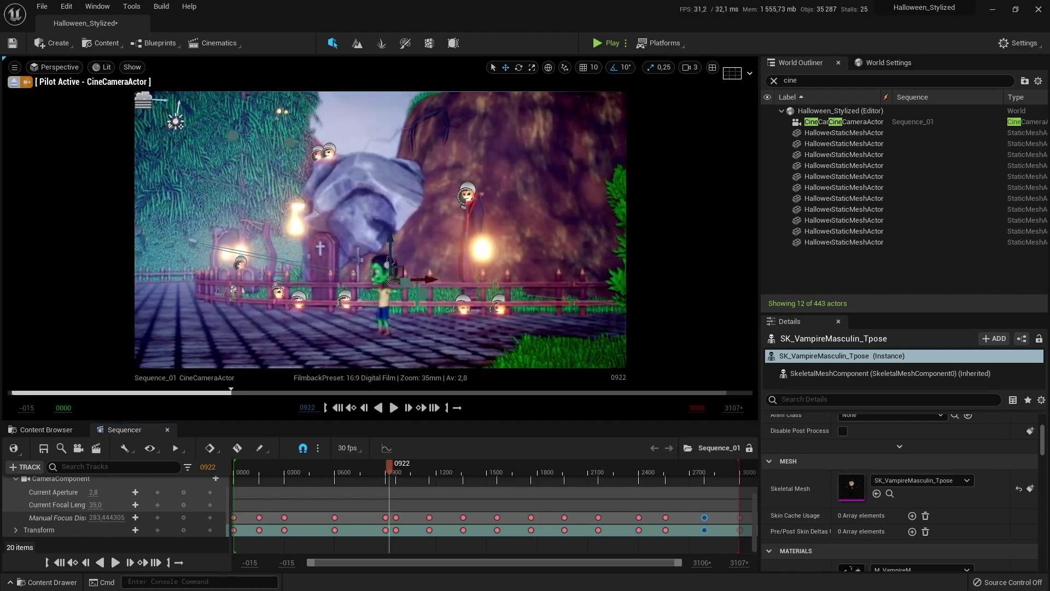
pyautogui.moveTo(381, 229); pyautogui.dragTo(268, 278, button='right')
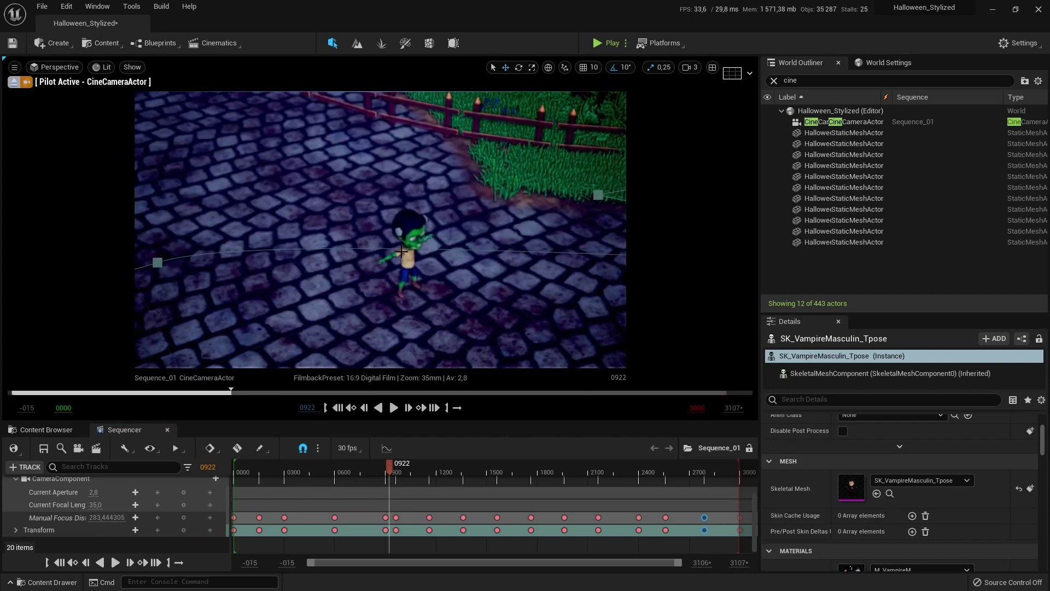
pyautogui.click(405, 256)
pyautogui.moveTo(388, 272); pyautogui.dragTo(265, 171)
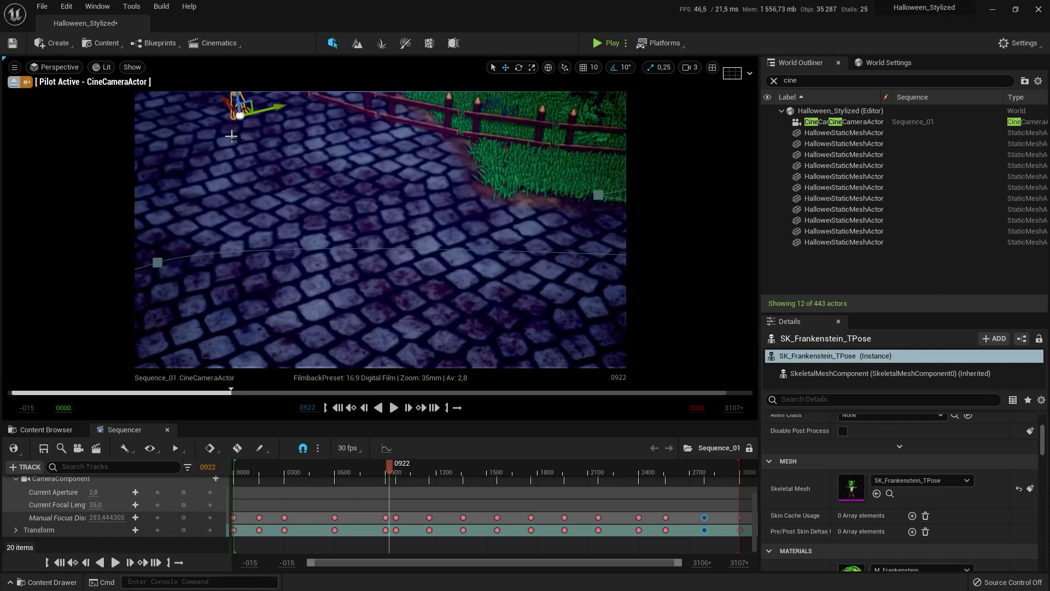
pyautogui.moveTo(232, 136); pyautogui.dragTo(204, 74, button='right')
pyautogui.moveTo(333, 349); pyautogui.dragTo(280, 256)
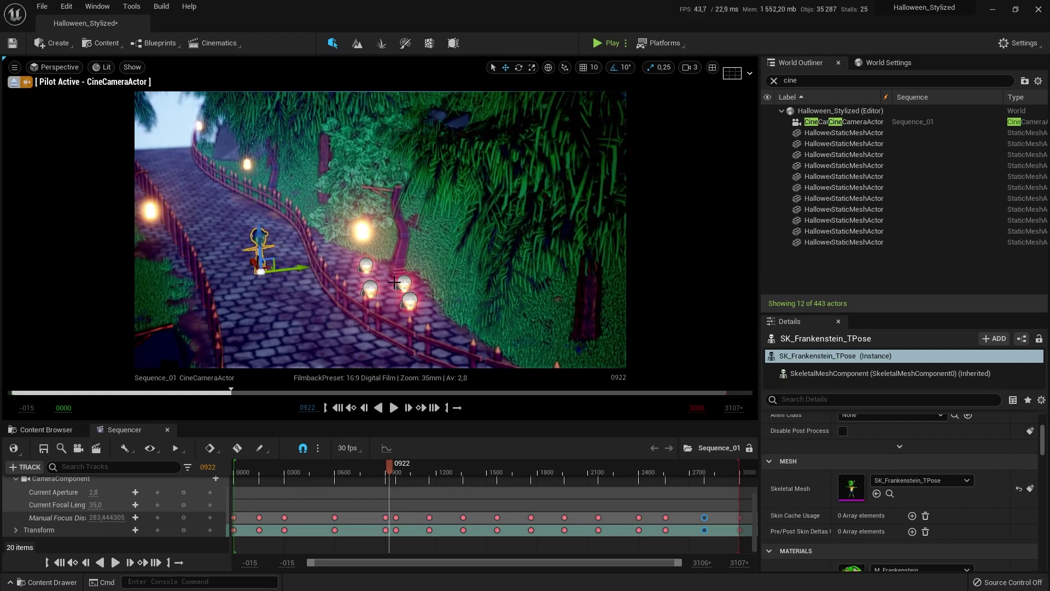
# Step: Preview the cross shot from frame 886 to frame 969 and shift Frankenstein sideways, farther from the cross
pyautogui.moveTo(388, 468); pyautogui.dragTo(383, 469)
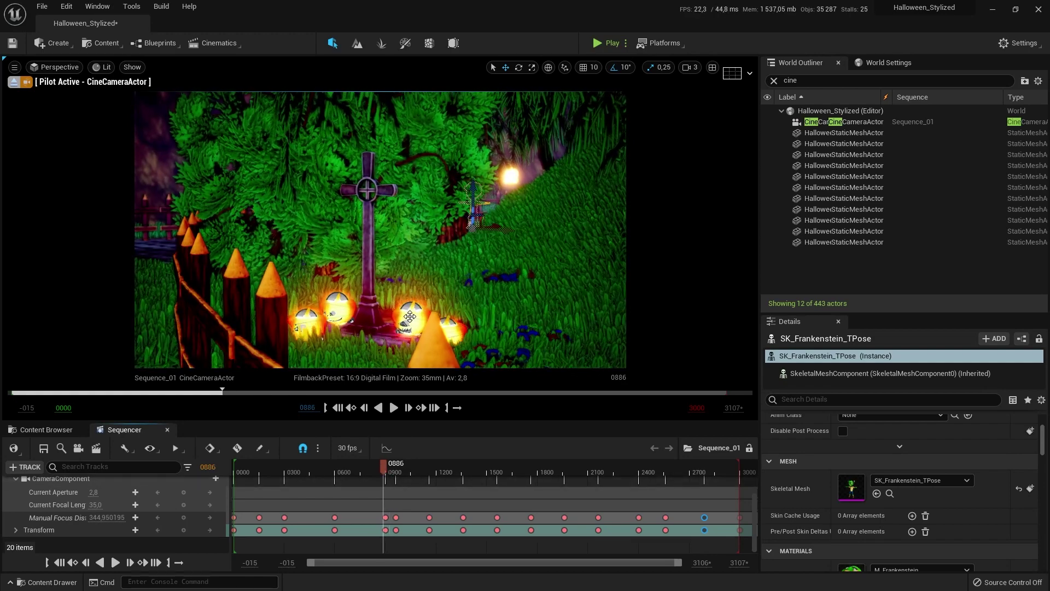
pyautogui.click(394, 408)
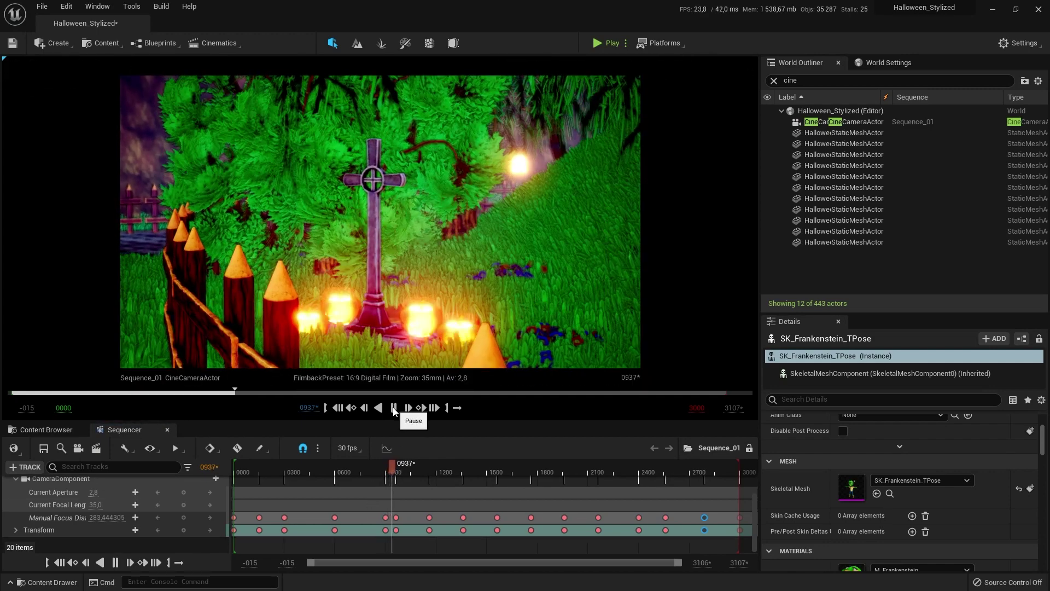
pyautogui.click(394, 408)
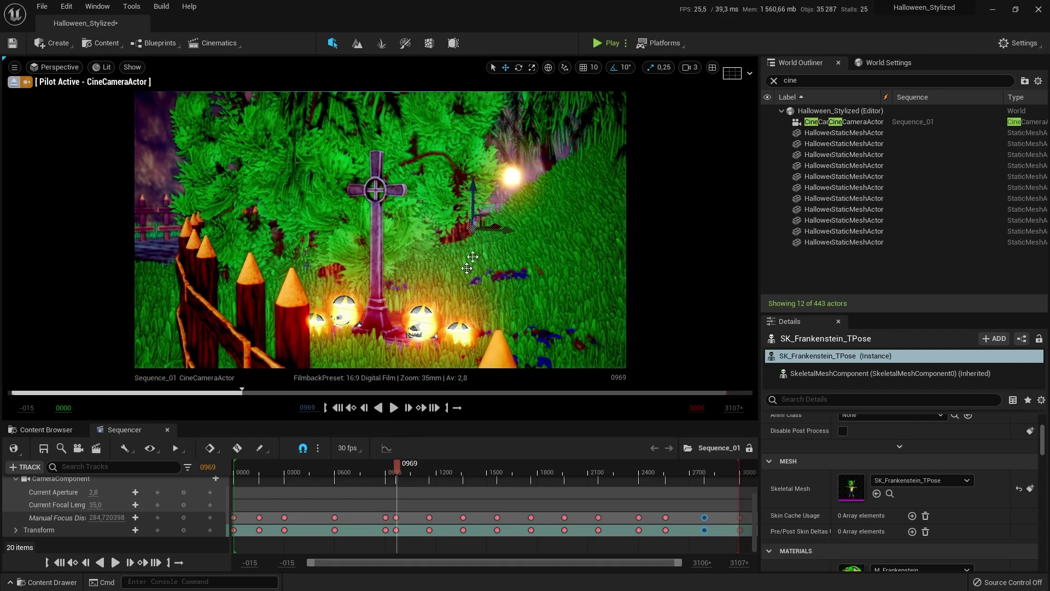
pyautogui.moveTo(496, 225); pyautogui.dragTo(564, 219)
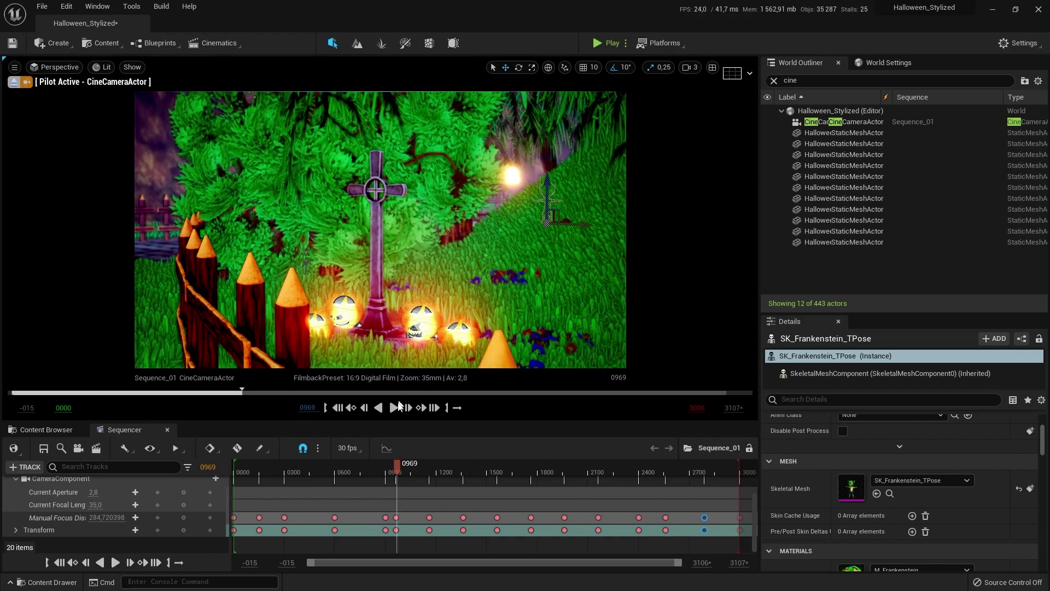
# Step: Play the sequence from frame 969 to frame 1252 in stages to check where Frankenstein appears in the shot
pyautogui.click(393, 408)
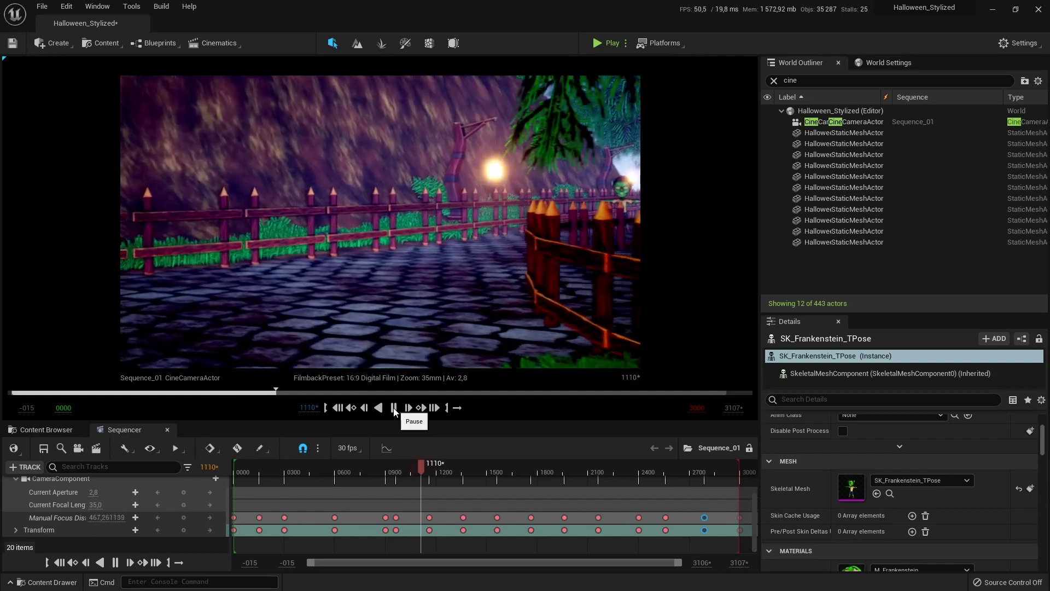
pyautogui.click(394, 408)
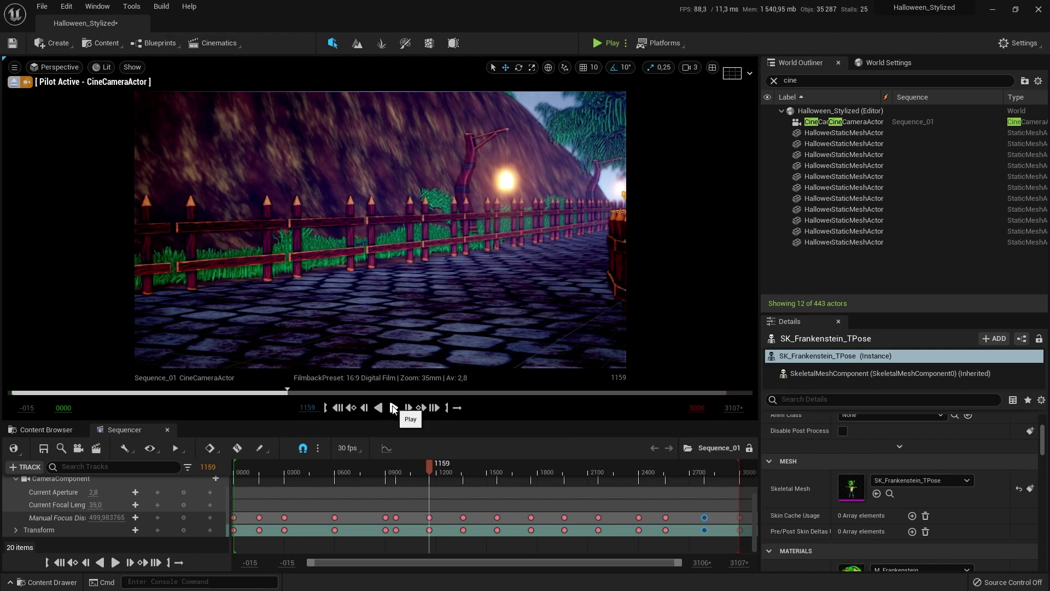
pyautogui.click(394, 408)
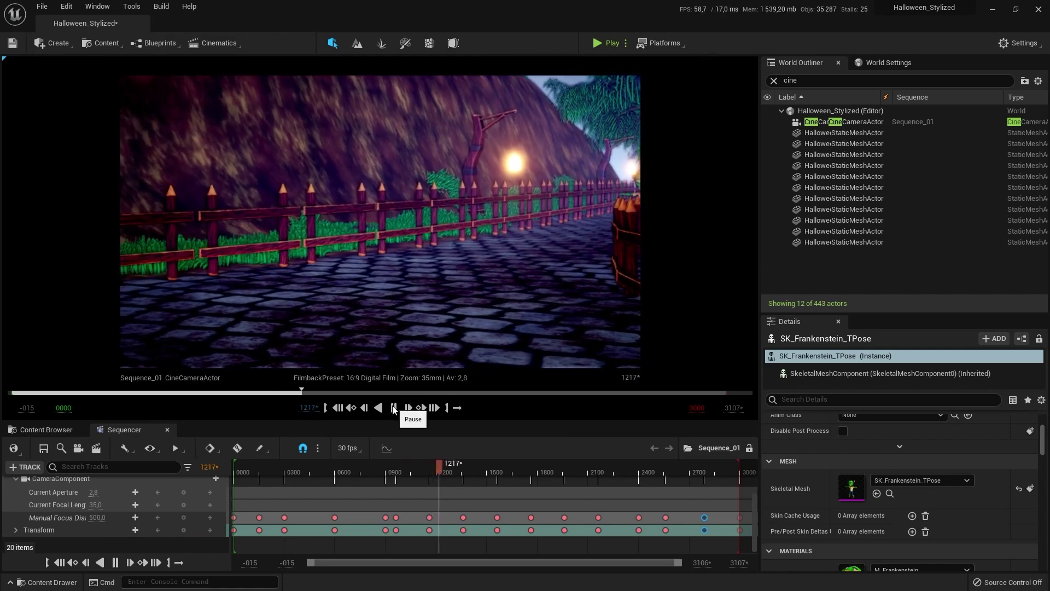
pyautogui.click(394, 408)
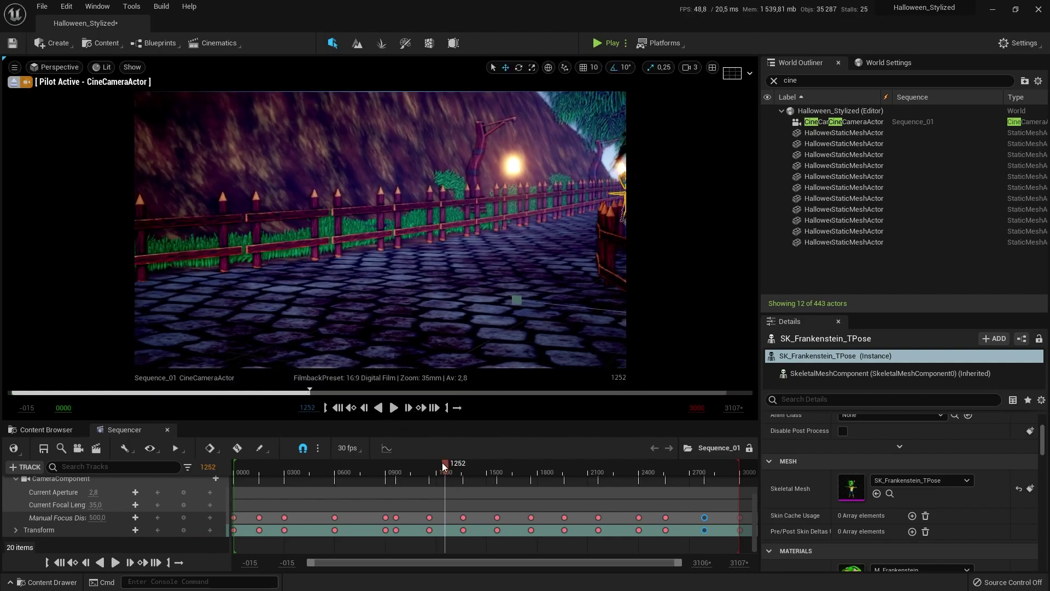
# Step: Replay the sequence from frame 1039 to frame 1178 to check Frankenstein's position beside the fence
pyautogui.moveTo(442, 462); pyautogui.dragTo(409, 451)
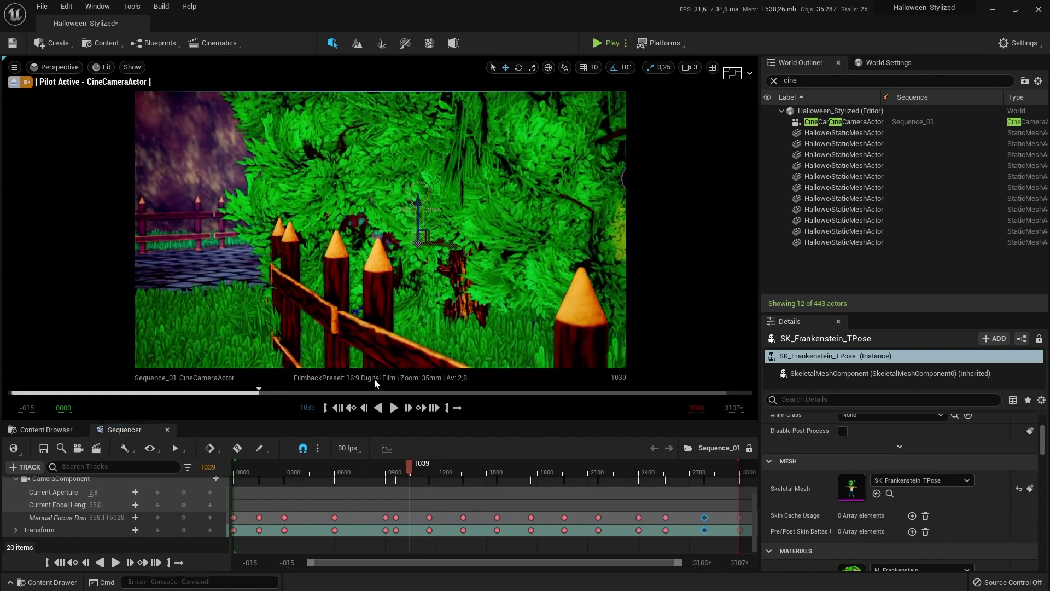
pyautogui.click(394, 408)
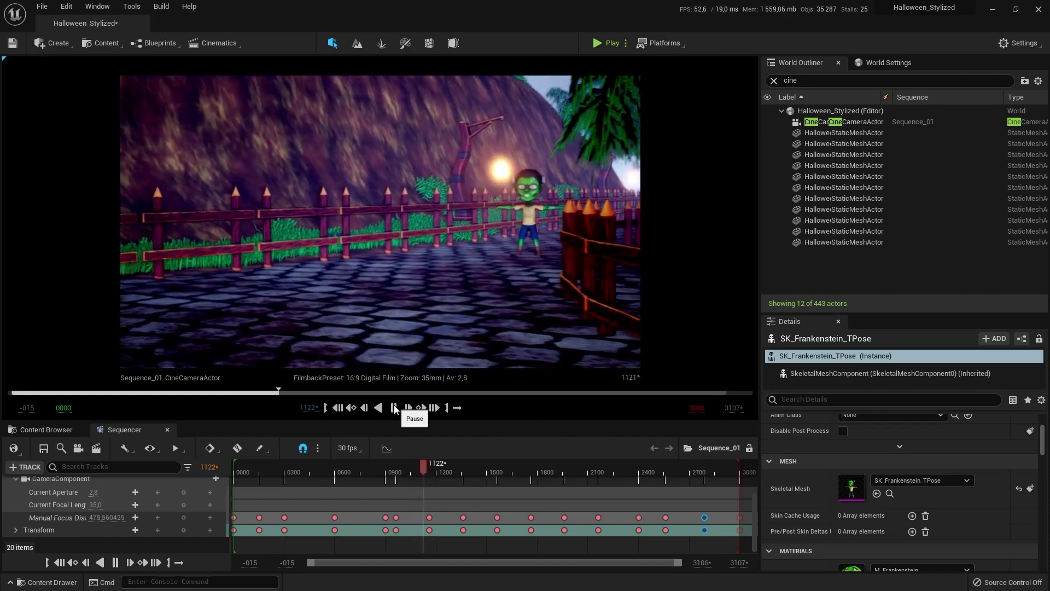
pyautogui.click(394, 408)
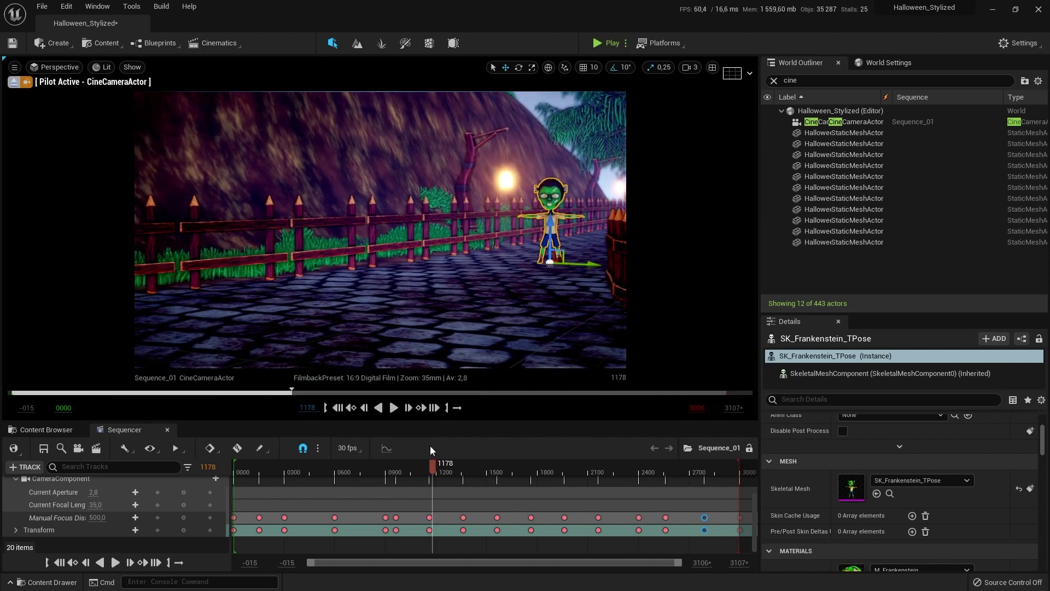
# Step: At frame 2500, place SK_Soricere_TPose from the Sorcière folder on the dirt path between the gravestones and rotate her toward the camera
pyautogui.moveTo(435, 465); pyautogui.dragTo(396, 459)
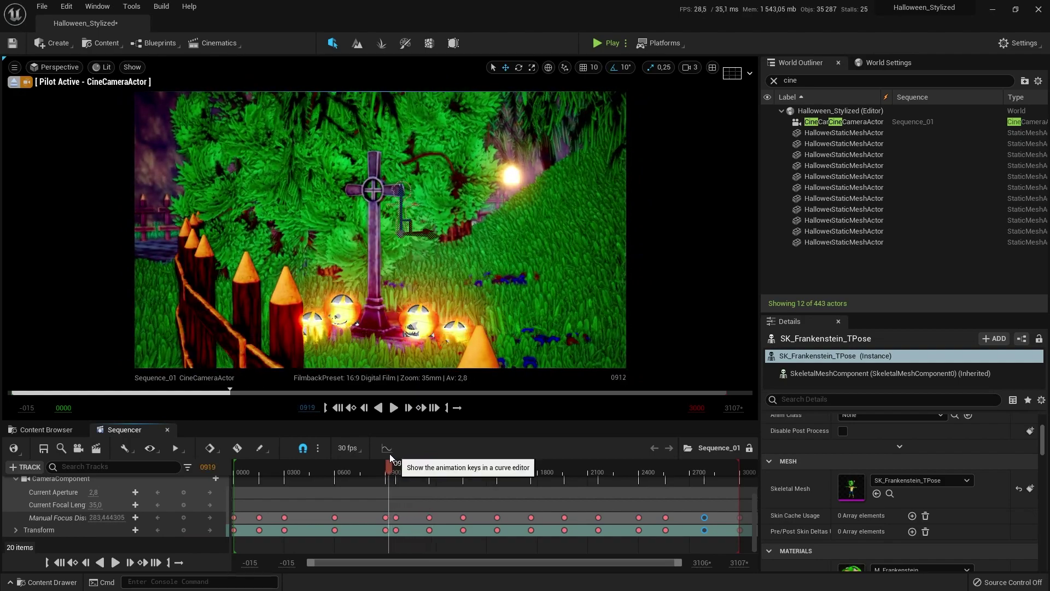
pyautogui.moveTo(390, 458); pyautogui.dragTo(657, 478)
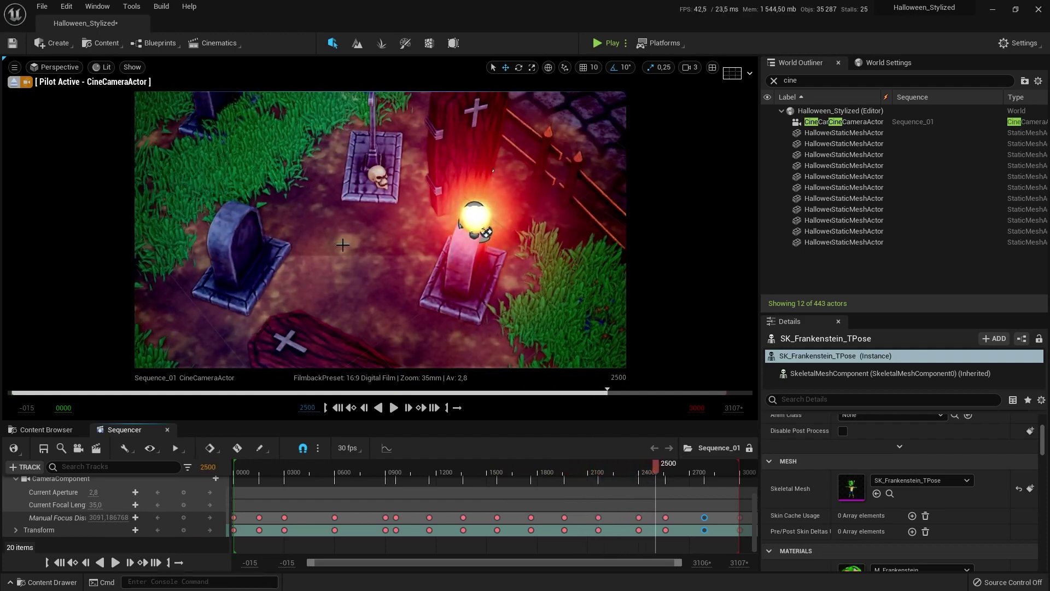
pyautogui.click(46, 429)
pyautogui.scroll(2, 66, 525)
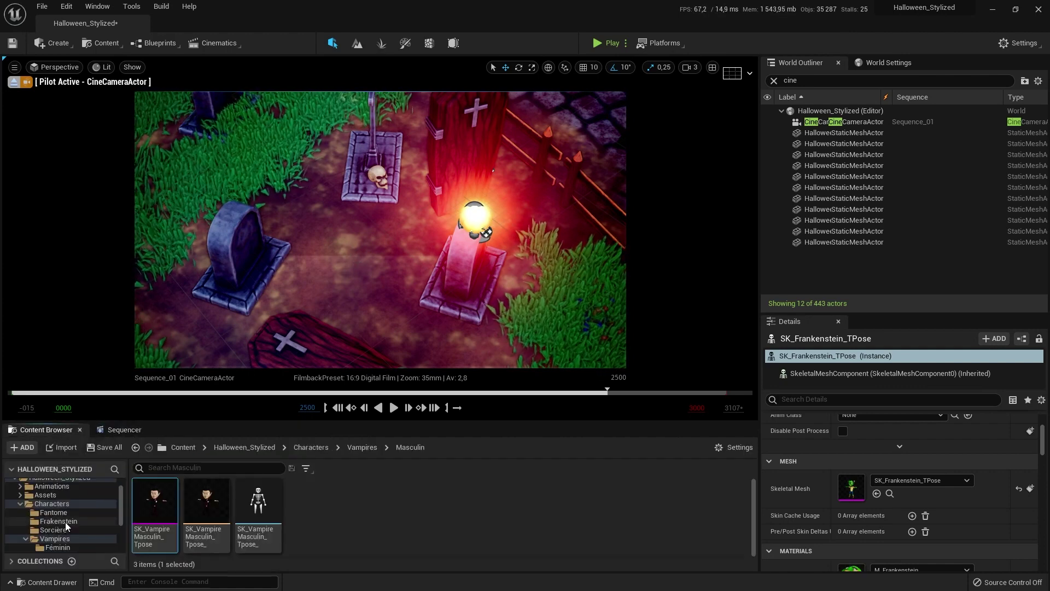
pyautogui.moveTo(60, 529)
pyautogui.mouseDown()
pyautogui.moveTo(287, 332)
pyautogui.moveTo(309, 255)
pyautogui.moveTo(264, 336)
pyautogui.moveTo(33, 506)
pyautogui.moveTo(58, 523)
pyautogui.mouseUp()
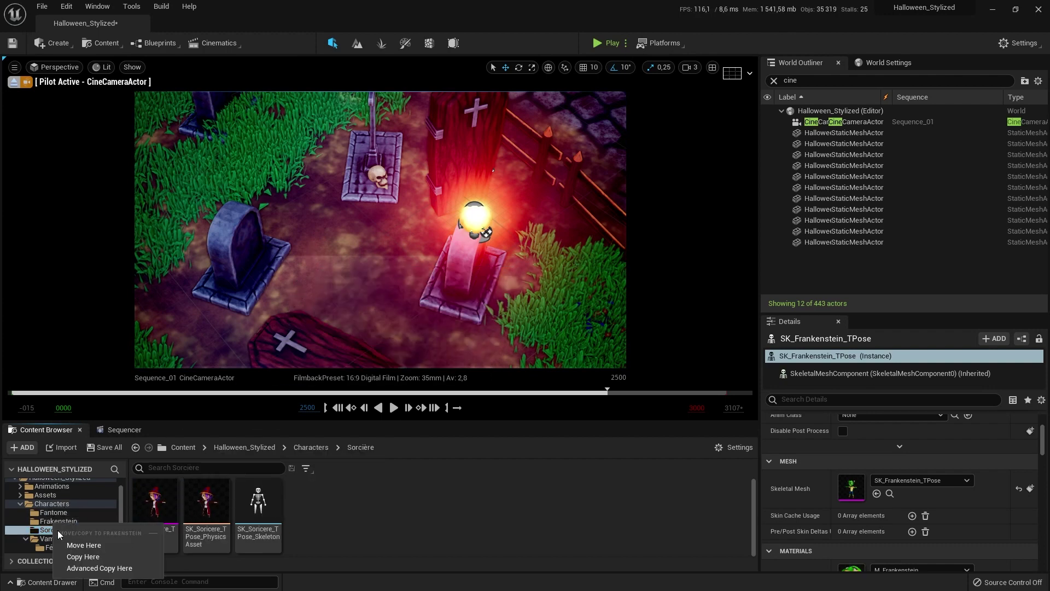
pyautogui.press('Escape')
pyautogui.moveTo(155, 500); pyautogui.dragTo(331, 251)
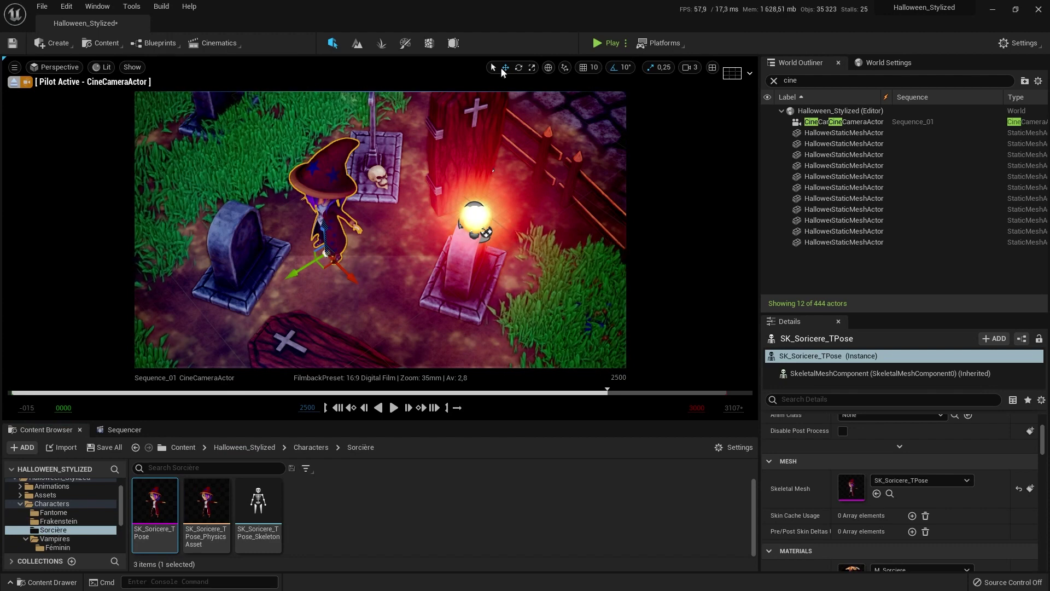
pyautogui.press('e')
pyautogui.moveTo(310, 307); pyautogui.dragTo(368, 295)
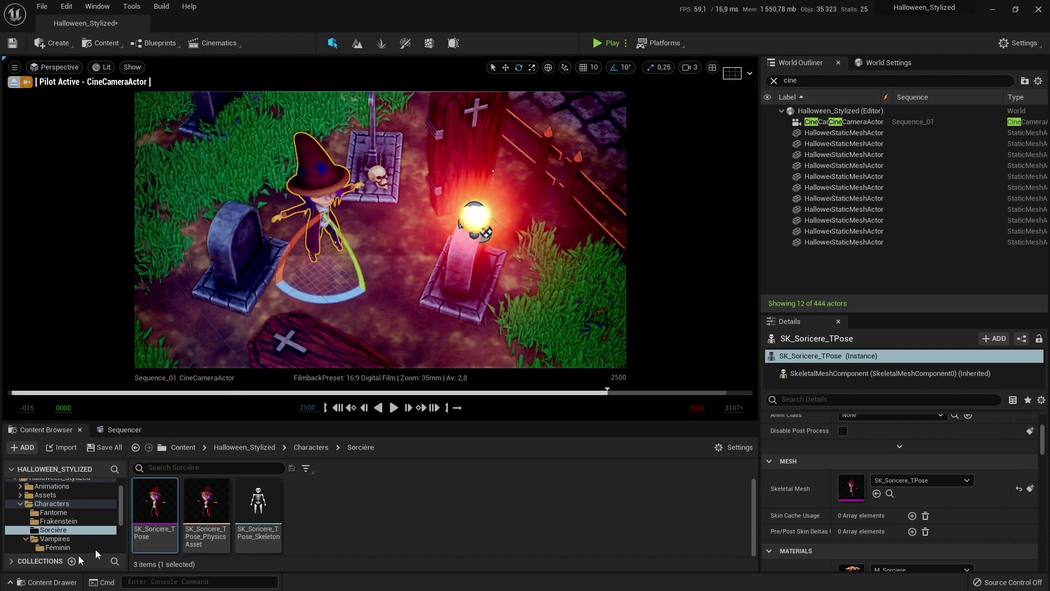
# Step: Create a folder named Caudron inside the project's Assets folder and open it
pyautogui.click(75, 494)
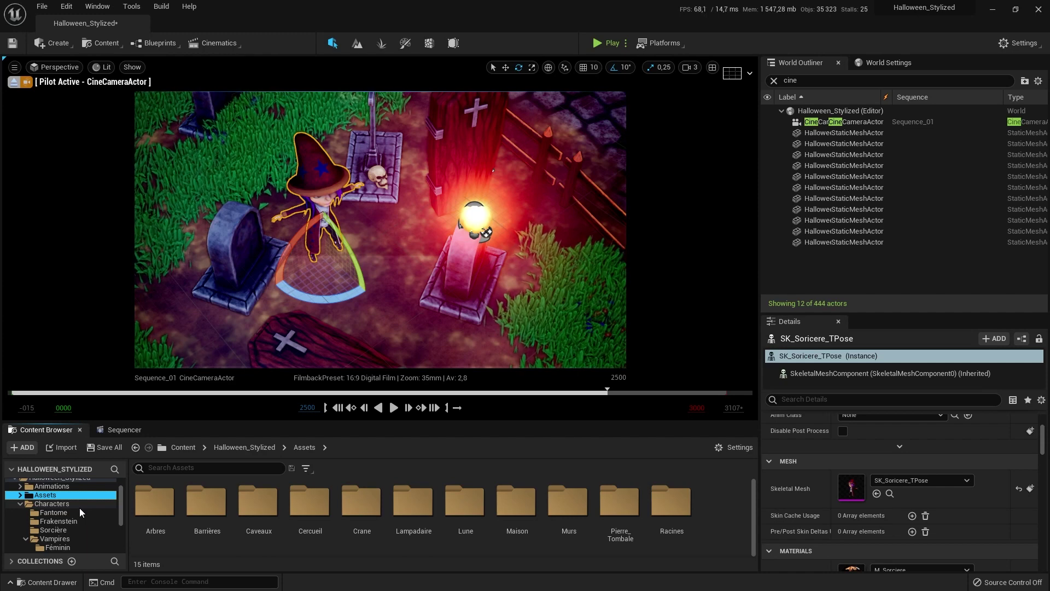
pyautogui.rightClick(719, 520)
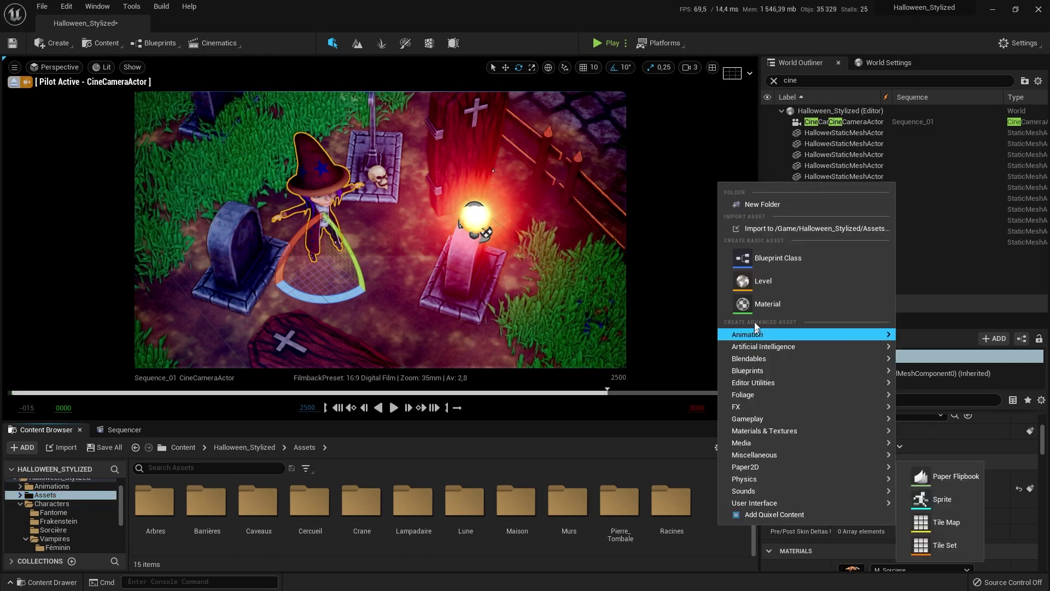
pyautogui.click(755, 206)
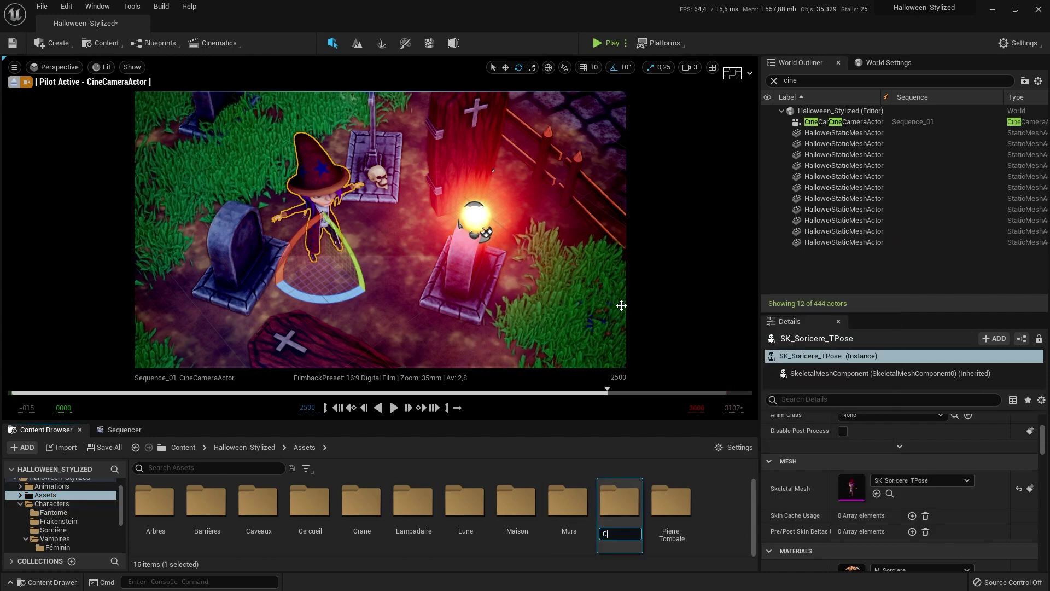
pyautogui.write('Caudron')
pyautogui.press('Return')
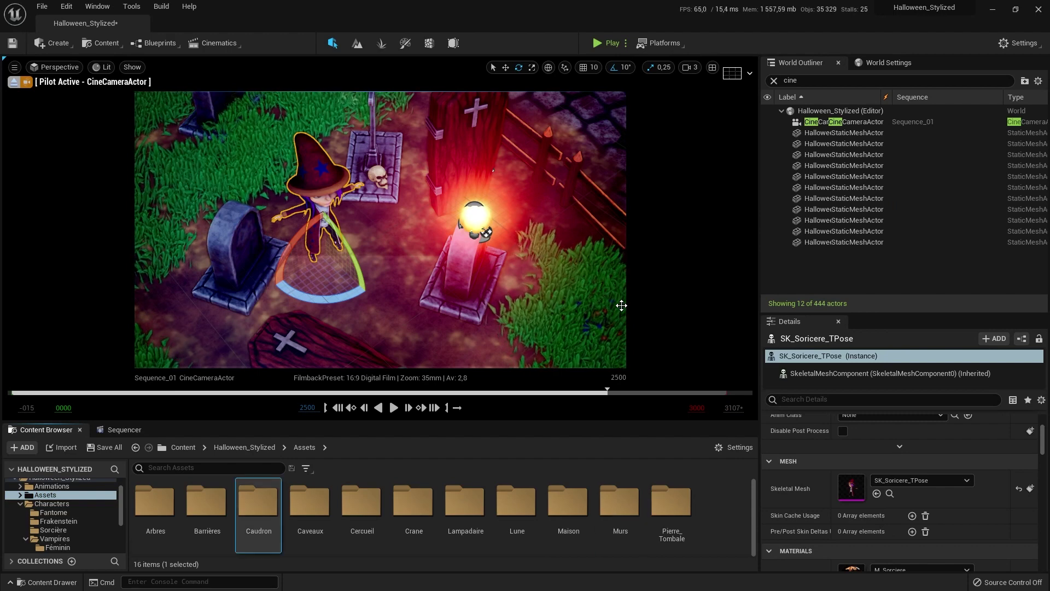
pyautogui.doubleClick(272, 502)
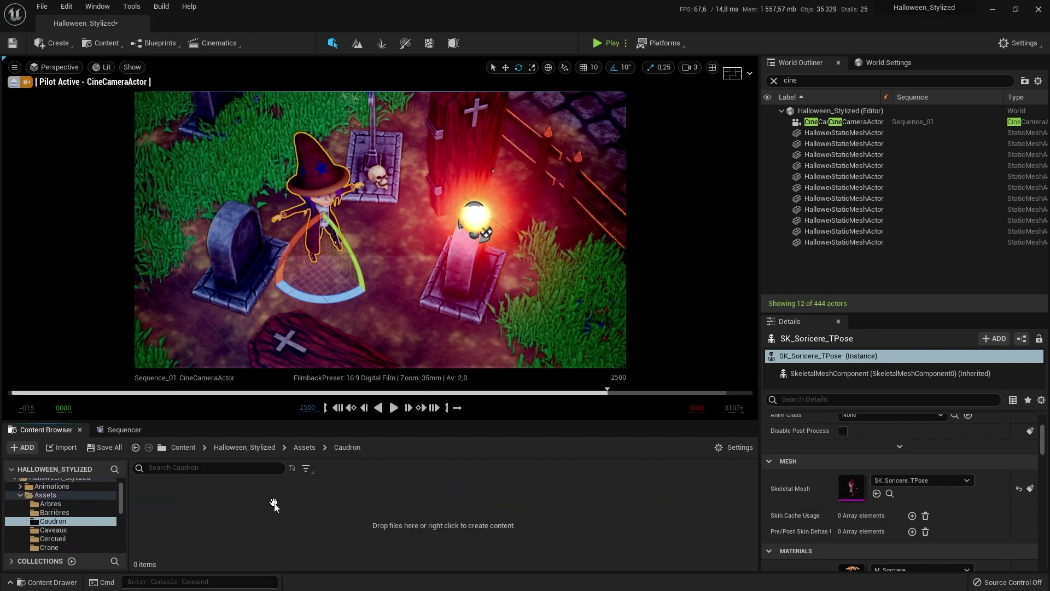
# Step: Import SM_Chaudron_UE.fbx from 01 - Blend/Export/Unreal into the Caudron folder as a static mesh with Build Nanite enabled and no material creation
pyautogui.click(62, 447)
pyautogui.click(184, 28)
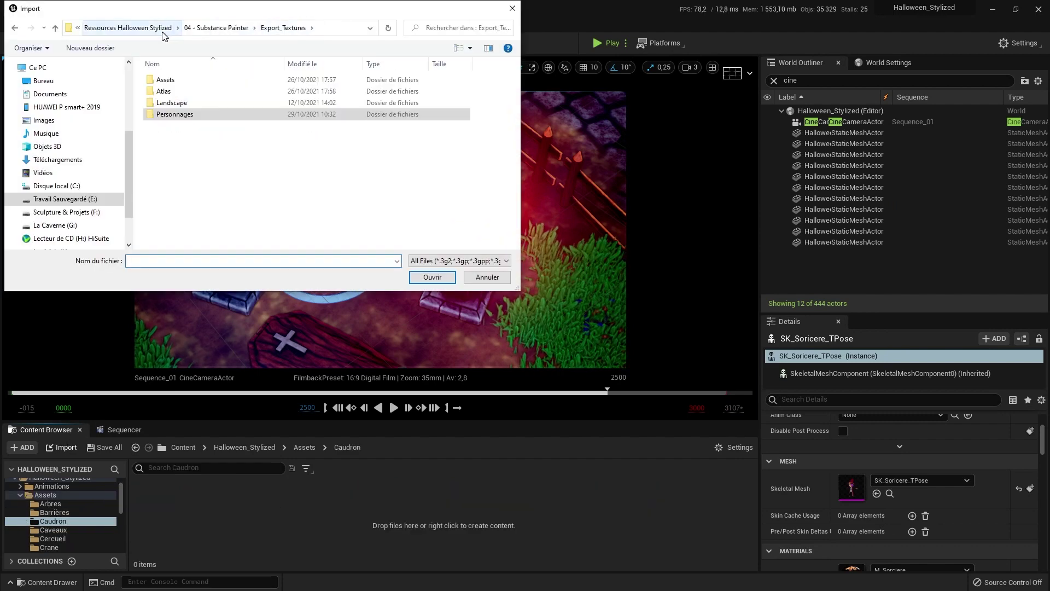
pyautogui.click(164, 30)
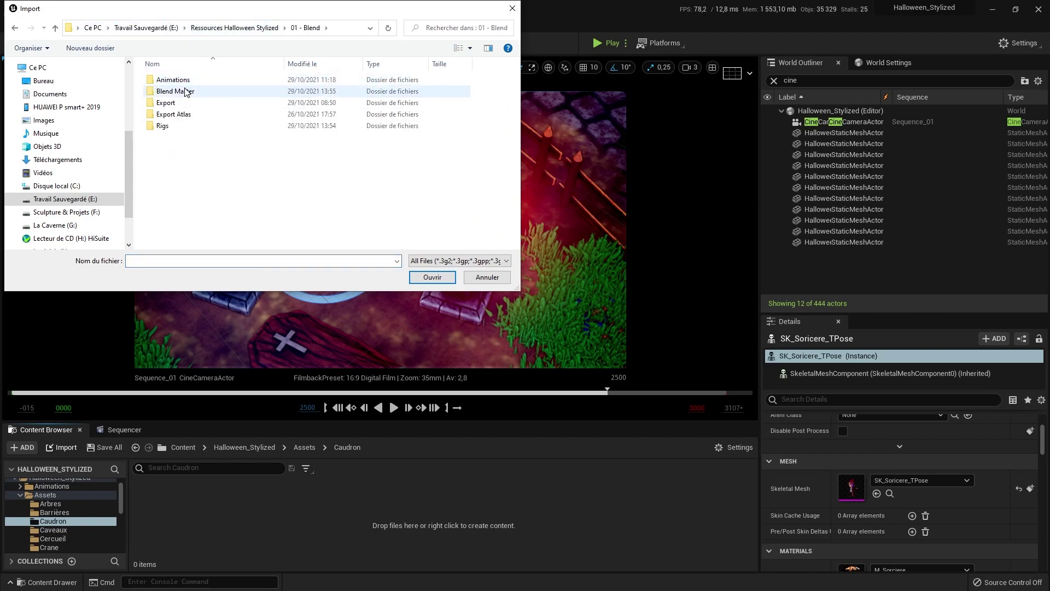
pyautogui.doubleClick(186, 105)
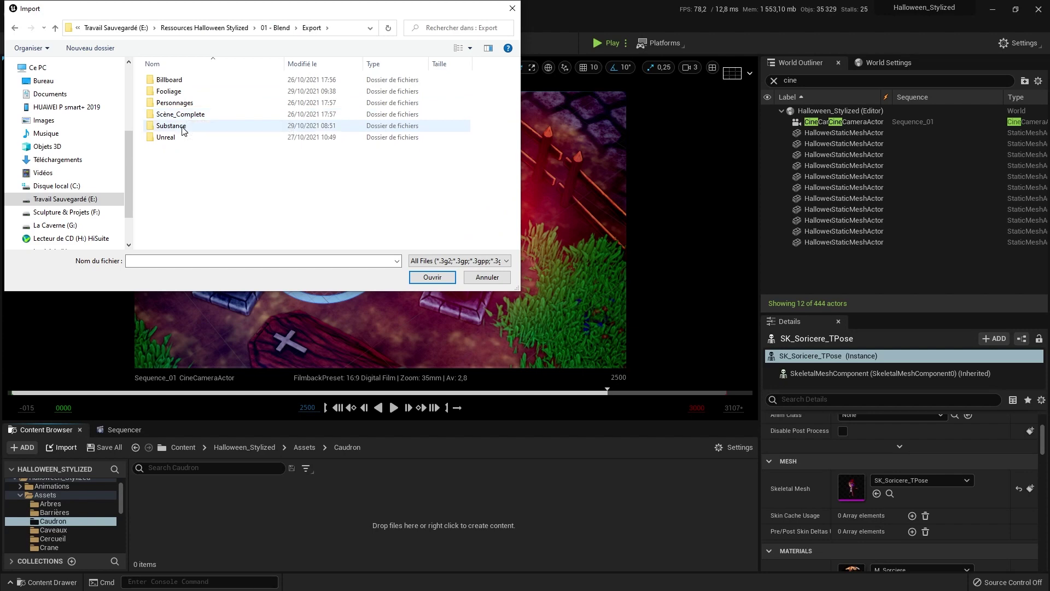
pyautogui.doubleClick(174, 136)
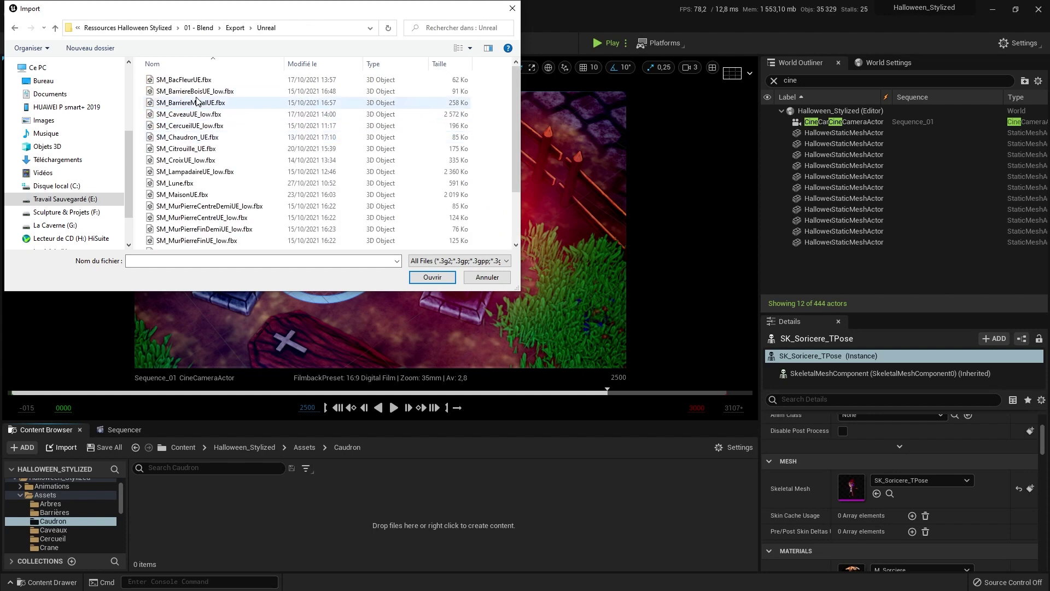
pyautogui.doubleClick(181, 137)
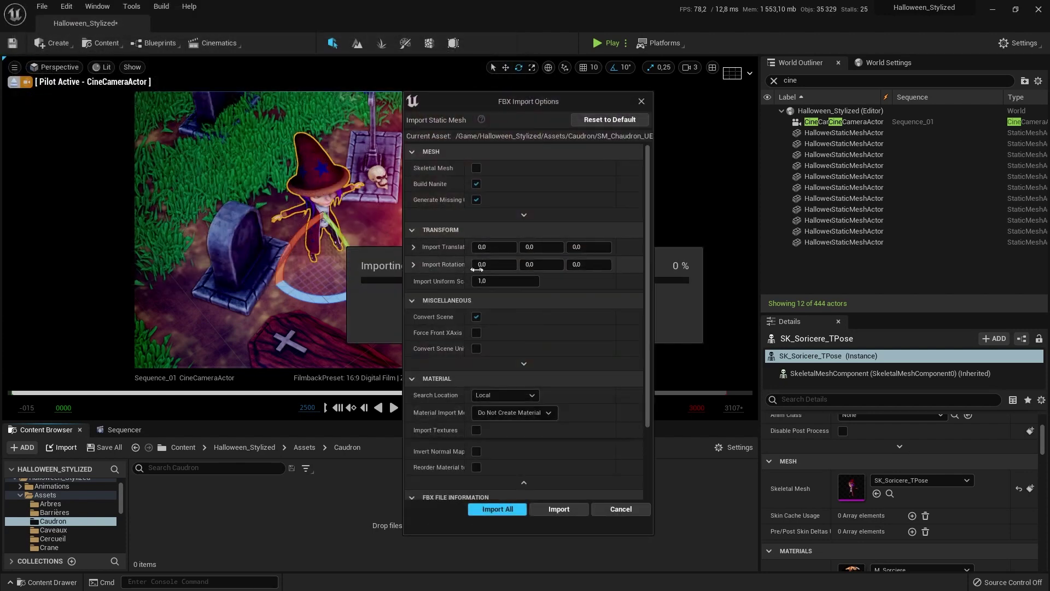
pyautogui.click(503, 509)
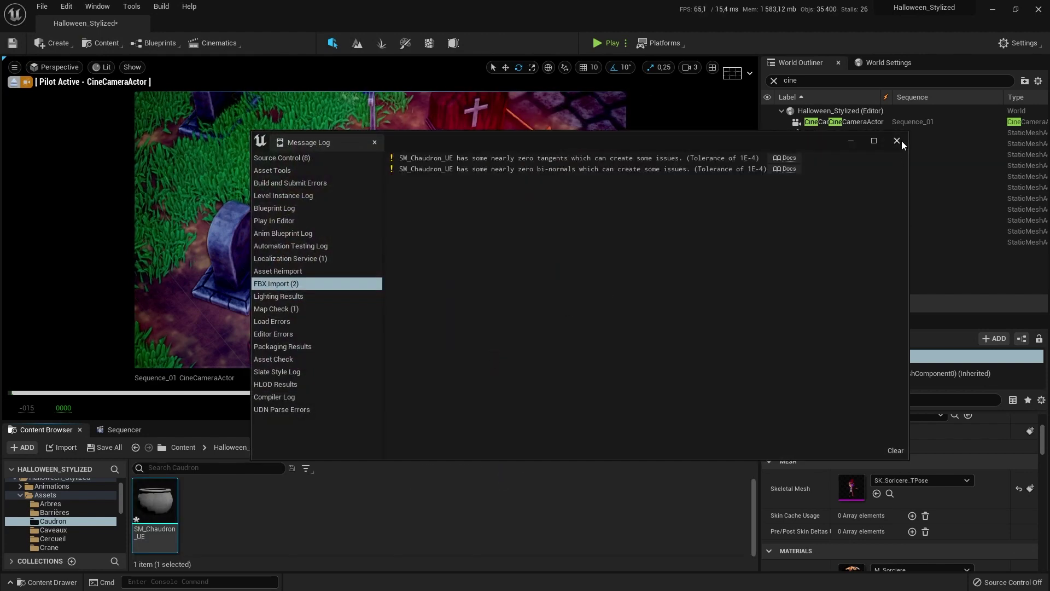
pyautogui.click(900, 141)
# Step: Place SM_Chaudron_UE on the ground in front of the witch and scale it down uniformly until it is smaller than her
pyautogui.moveTo(155, 500); pyautogui.dragTo(369, 297)
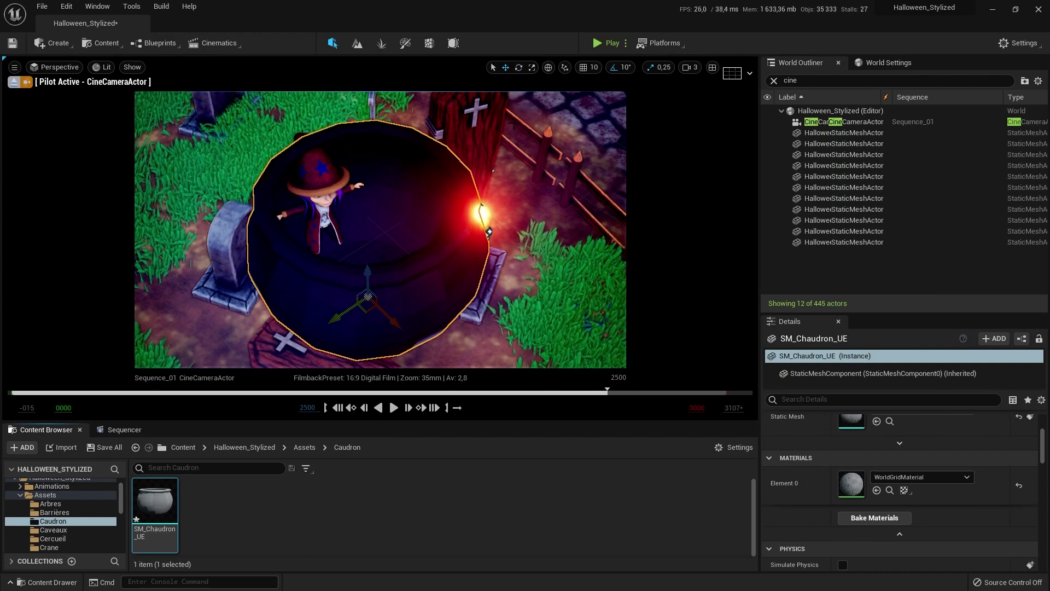
pyautogui.click(532, 68)
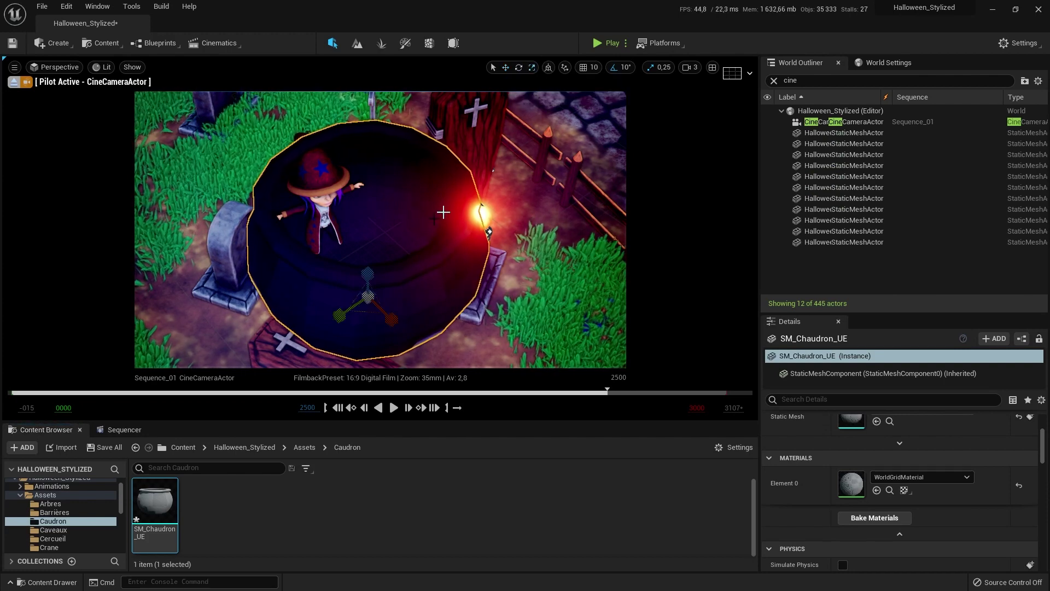
pyautogui.moveTo(368, 297)
pyautogui.mouseDown()
pyautogui.moveTo(389, 284)
pyautogui.moveTo(340, 315)
pyautogui.moveTo(383, 283)
pyautogui.moveTo(362, 300)
pyautogui.mouseUp()
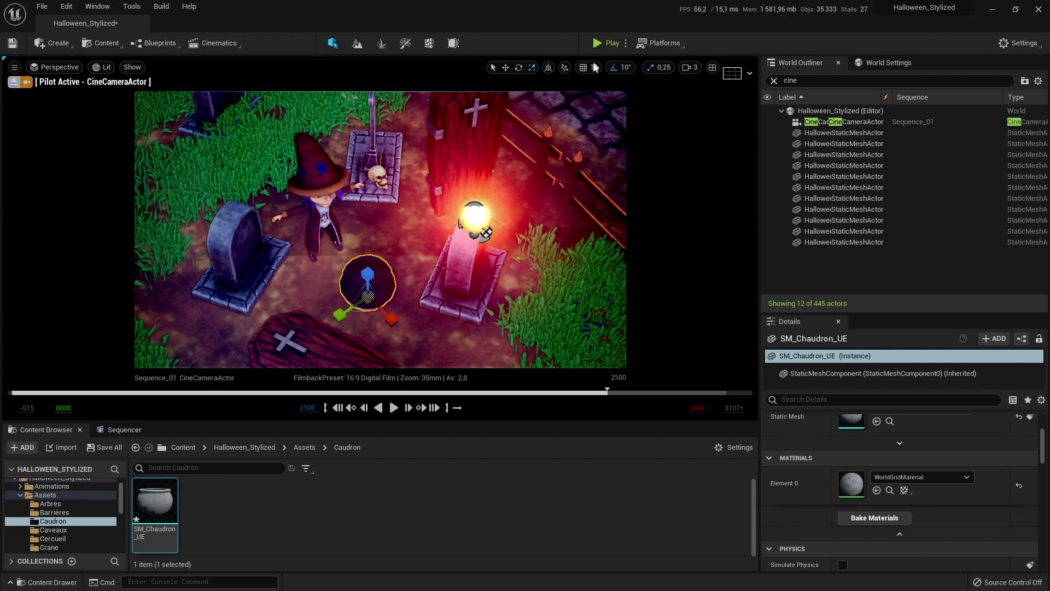
# Step: Refine the scale snap increment to 0,03125 and enlarge the cauldron slightly and uniformly
pyautogui.click(664, 67)
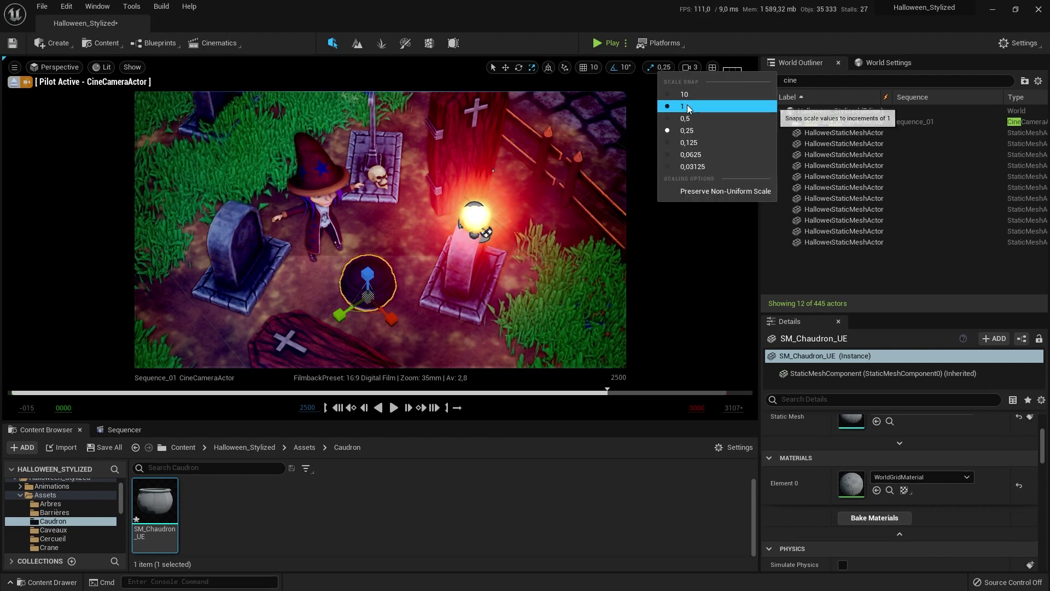
pyautogui.click(696, 147)
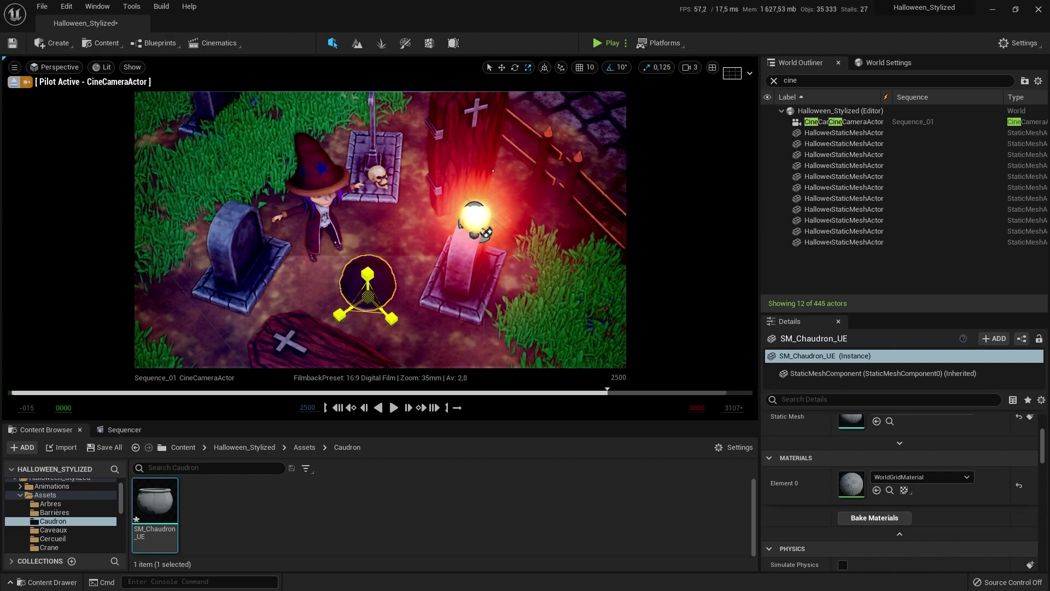
pyautogui.click(661, 70)
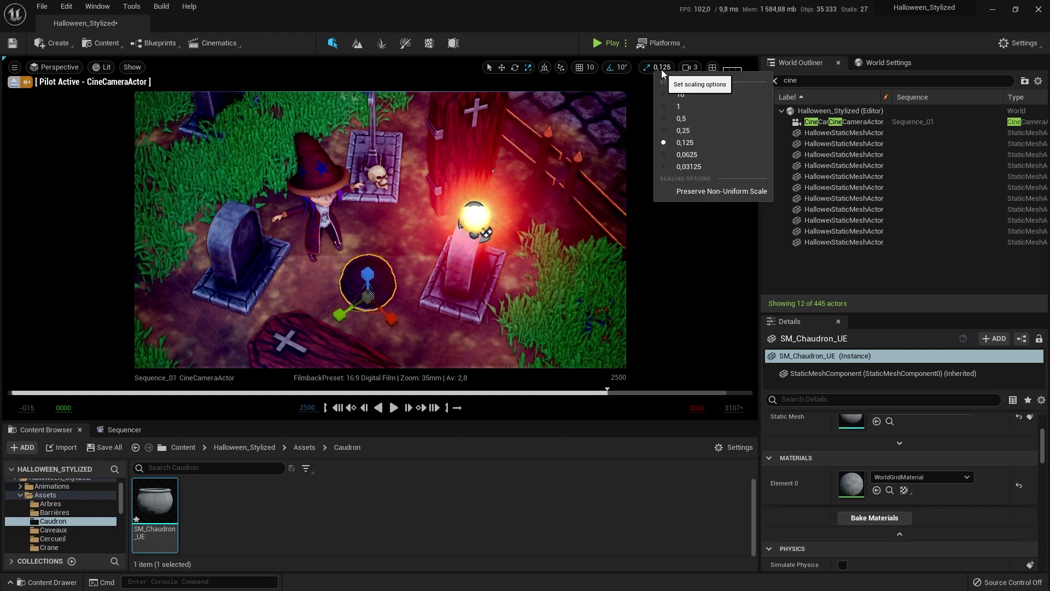
pyautogui.click(688, 166)
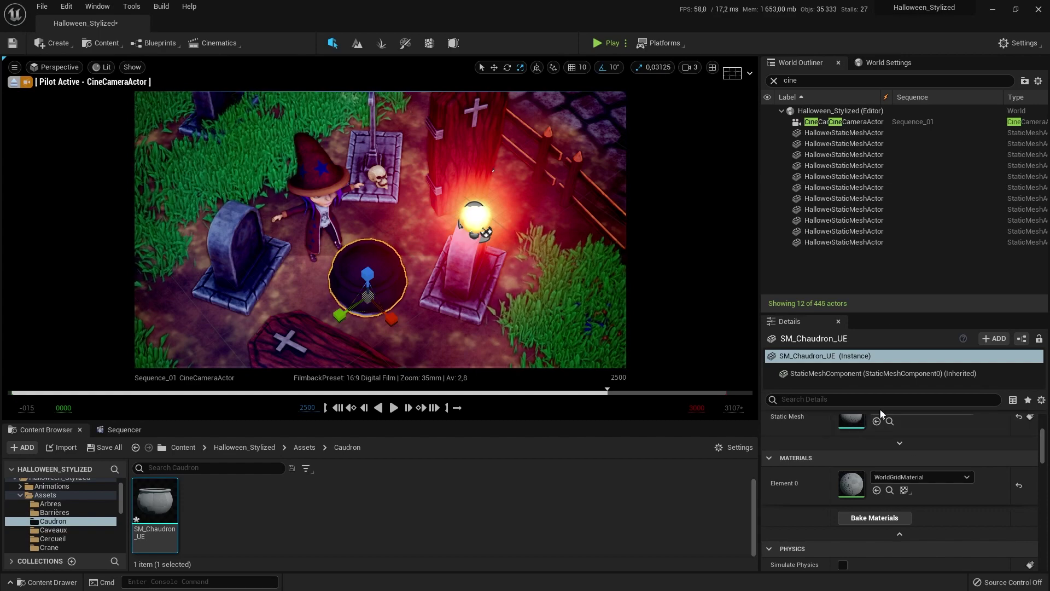
pyautogui.click(494, 68)
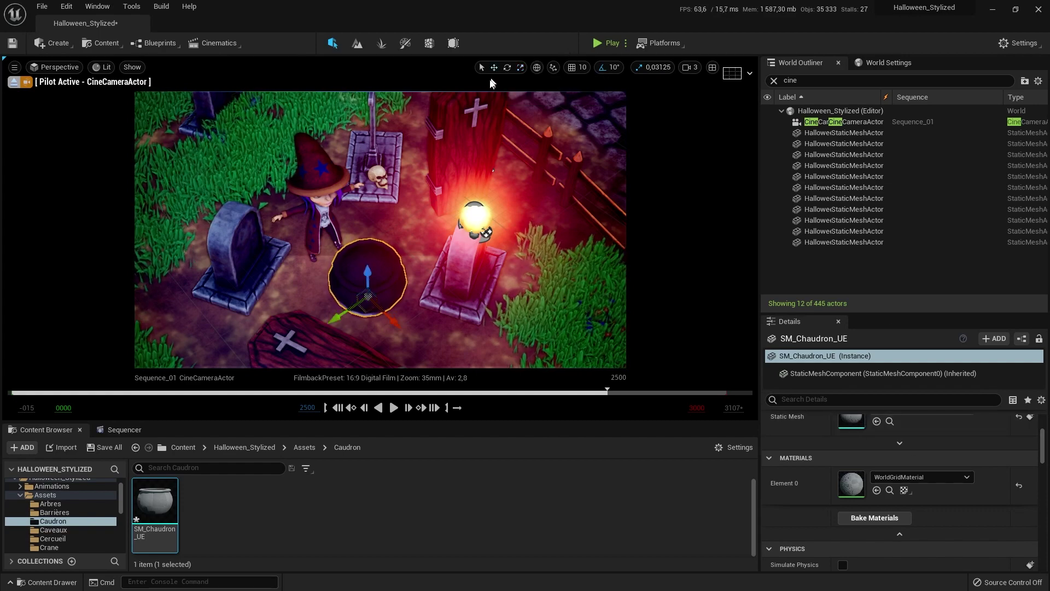
# Step: Go to frame 1178 in Sequence_01 and set SK_Frankenstein_TPose to use the Zombie_Walk animation asset
pyautogui.click(124, 429)
pyautogui.moveTo(497, 466); pyautogui.dragTo(432, 460)
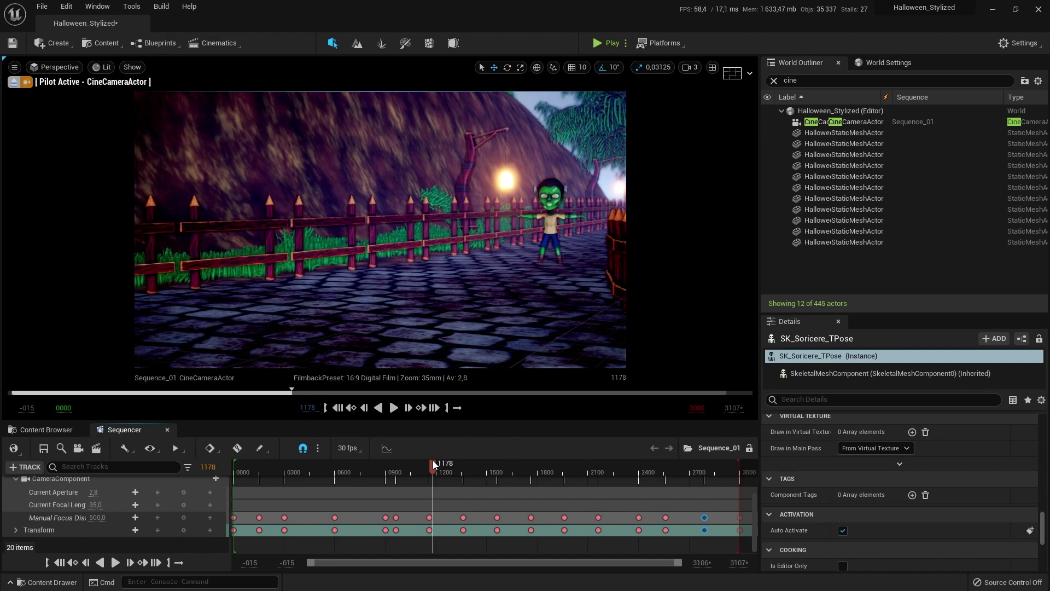
pyautogui.click(552, 223)
pyautogui.scroll(2, 851, 453)
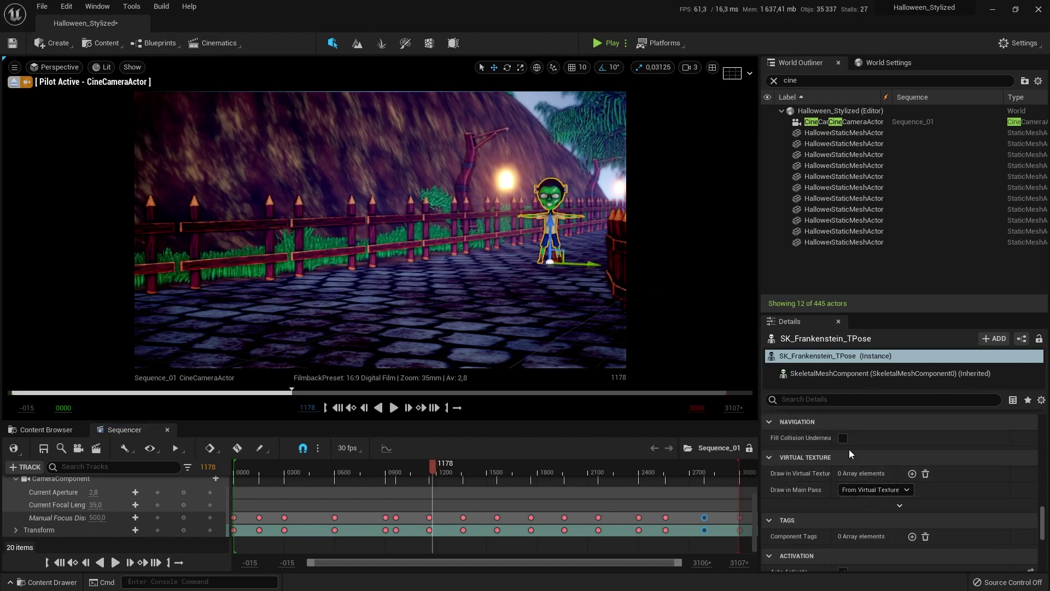
pyautogui.scroll(3, 850, 453)
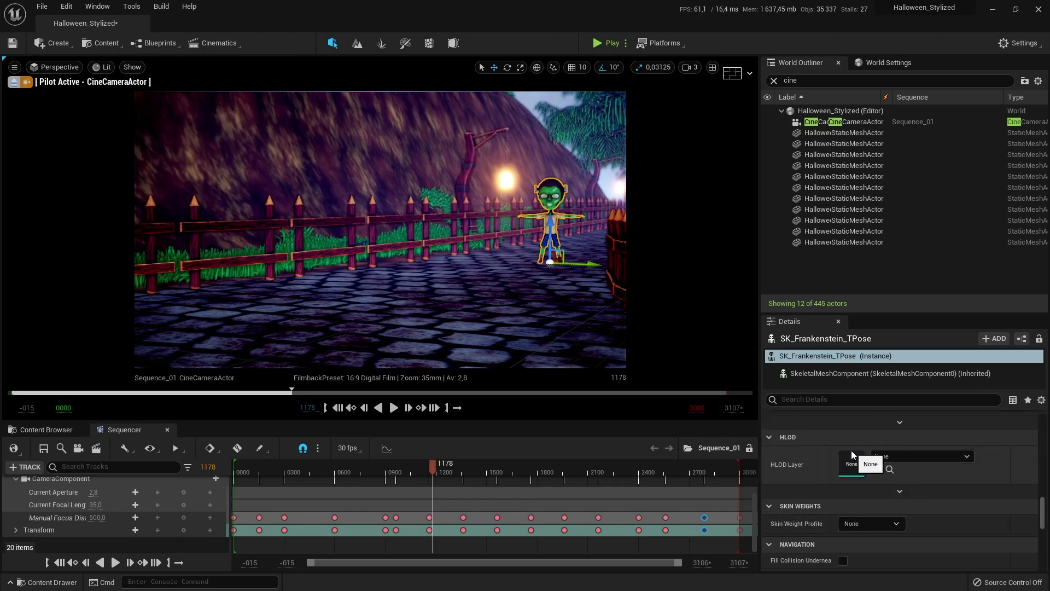
pyautogui.scroll(6, 880, 459)
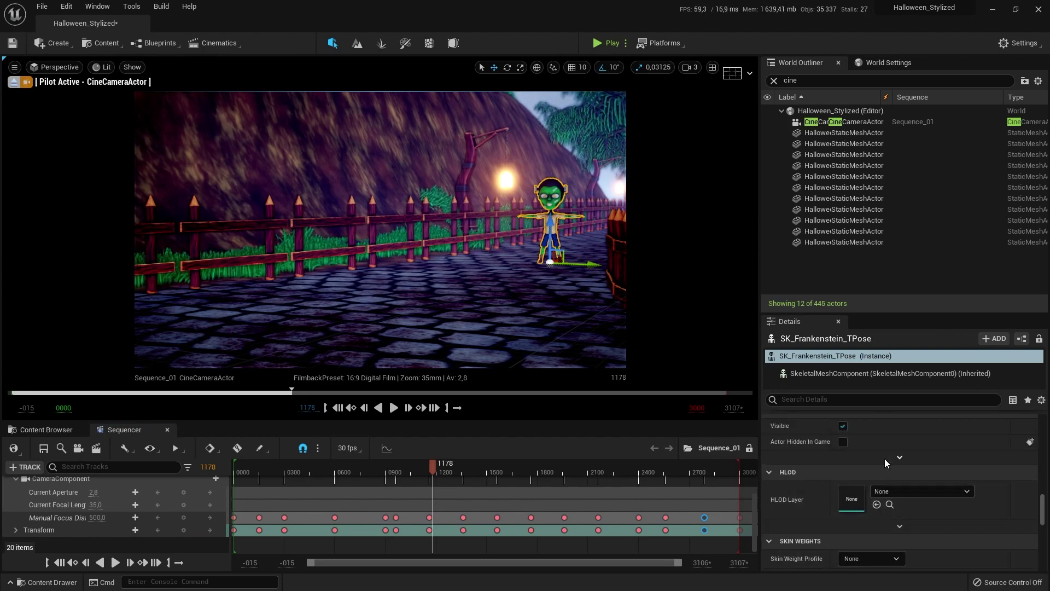
pyautogui.scroll(3, 885, 458)
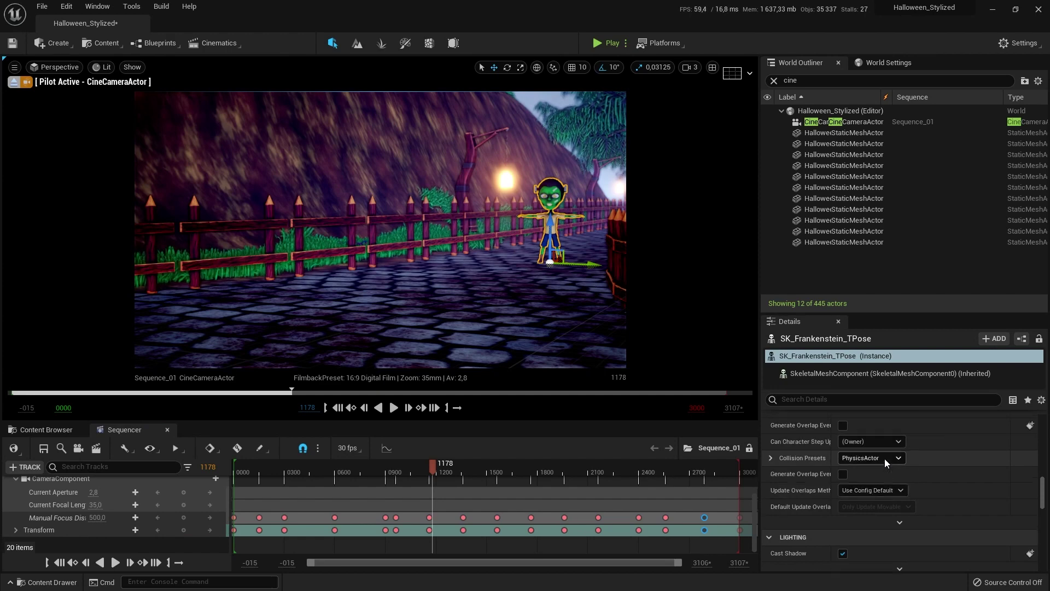
pyautogui.scroll(4, 885, 458)
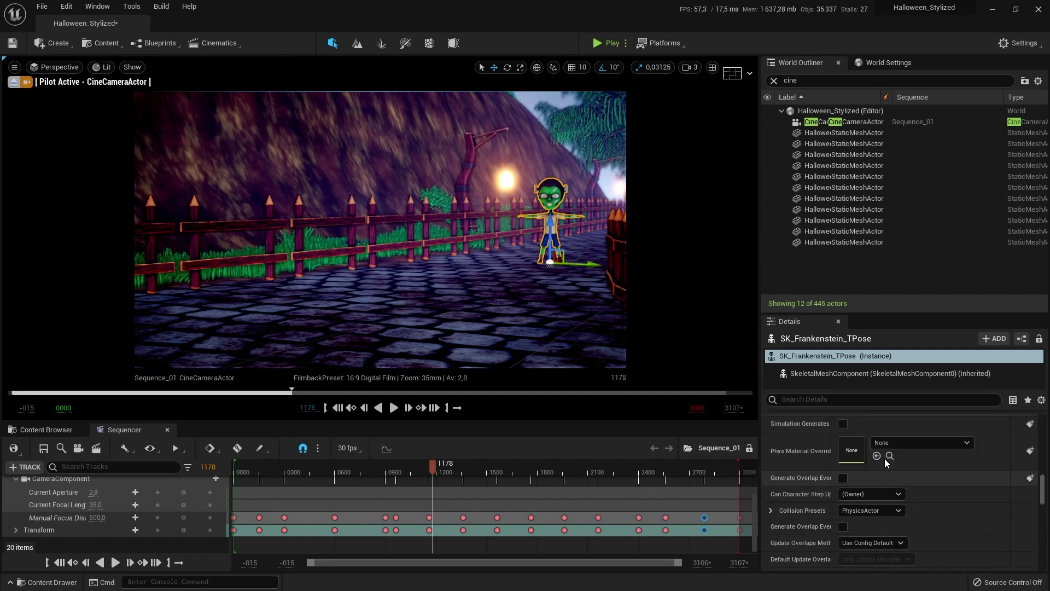
pyautogui.scroll(8, 884, 457)
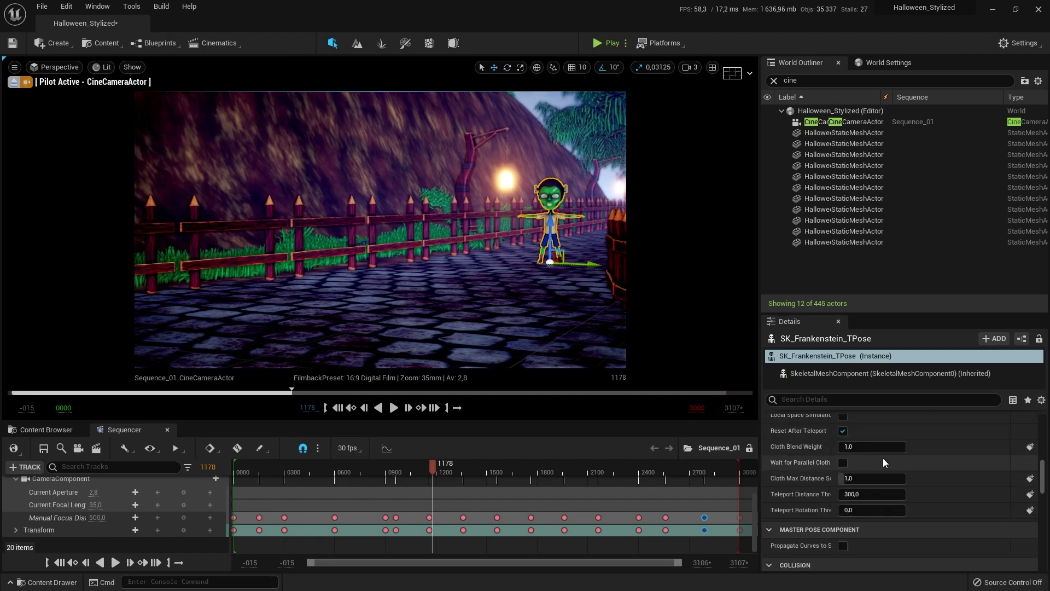
pyautogui.scroll(4, 881, 459)
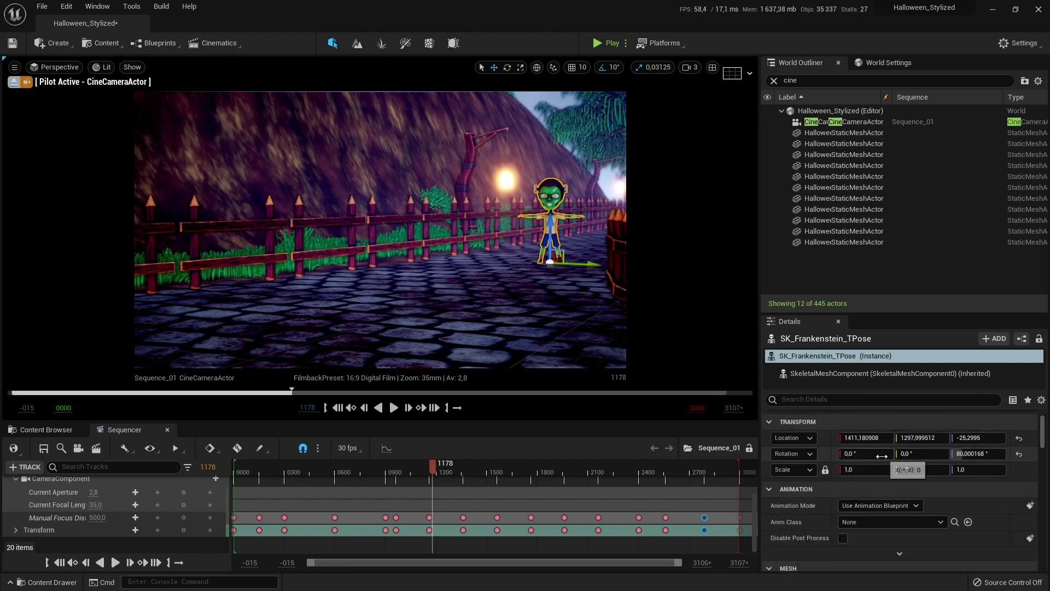
pyautogui.click(877, 502)
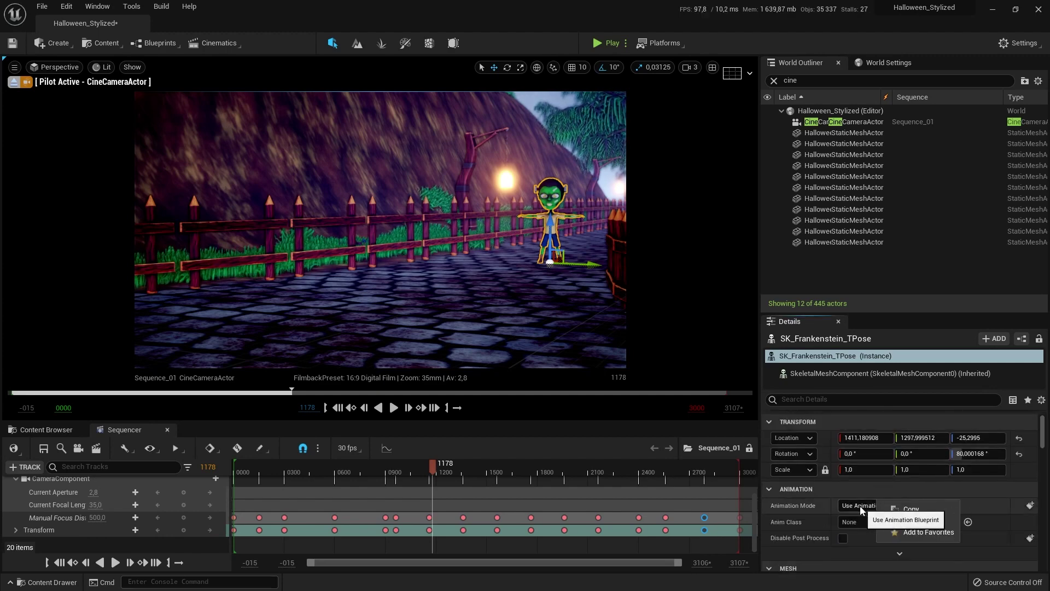
pyautogui.click(895, 527)
pyautogui.click(900, 524)
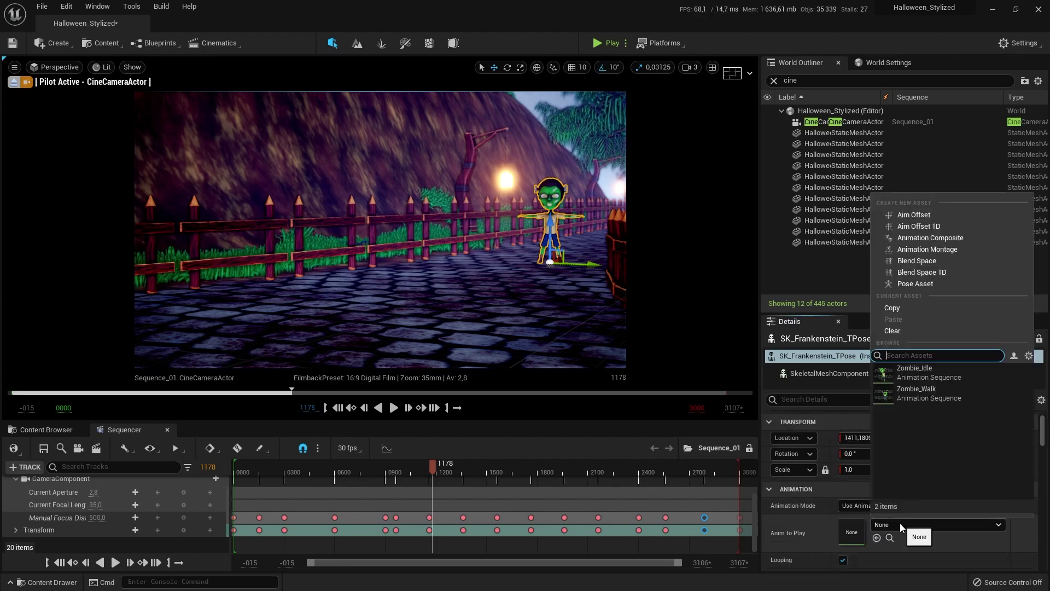
pyautogui.click(921, 389)
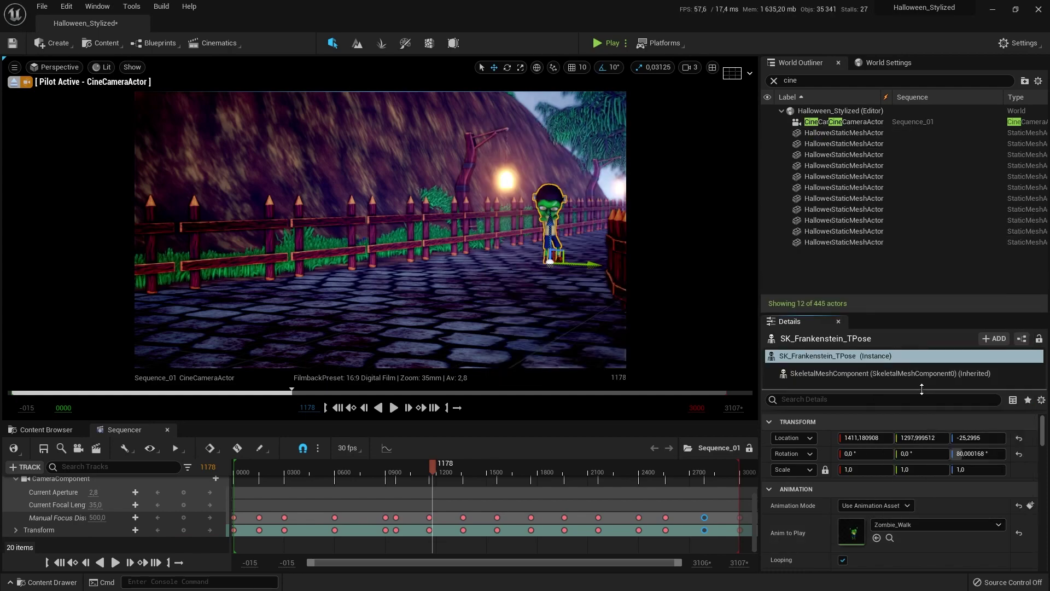
# Step: Scrub the shot between frames 1165 and 1214 and examine the Frankenstein character's basic and advanced animation settings
pyautogui.moveTo(431, 464)
pyautogui.mouseDown()
pyautogui.moveTo(460, 468)
pyautogui.moveTo(438, 464)
pyautogui.mouseUp()
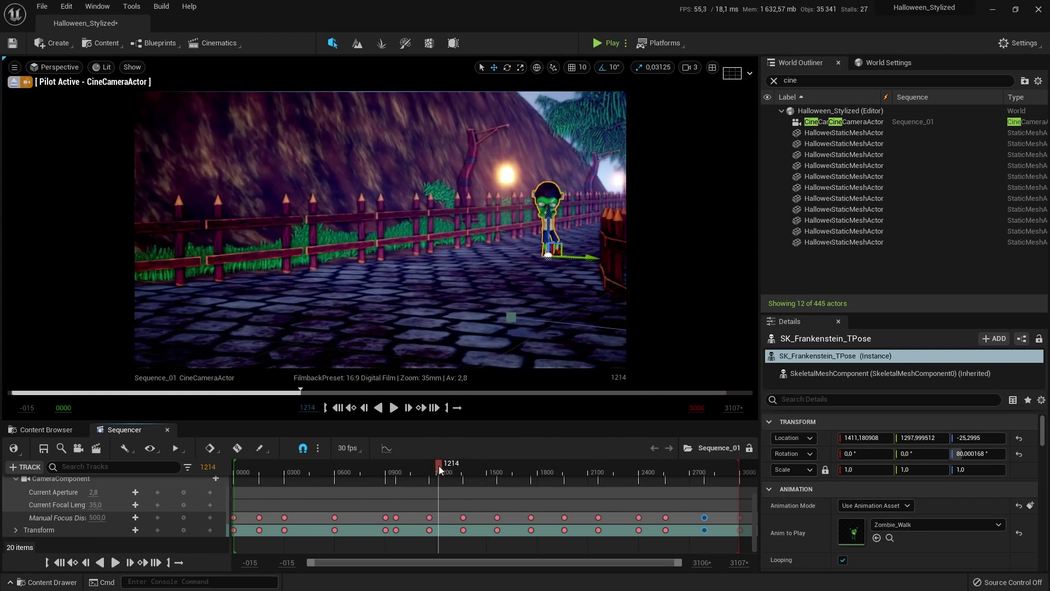
pyautogui.scroll(-2, 873, 487)
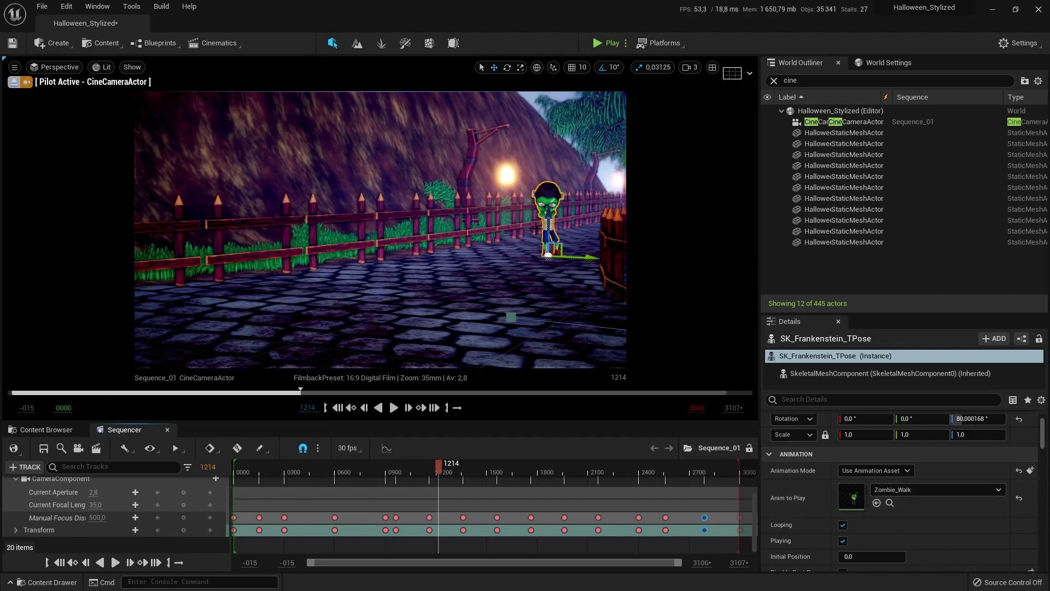
pyautogui.moveTo(438, 472)
pyautogui.mouseDown()
pyautogui.moveTo(475, 462)
pyautogui.moveTo(408, 459)
pyautogui.moveTo(431, 459)
pyautogui.mouseUp()
pyautogui.scroll(-3, 875, 476)
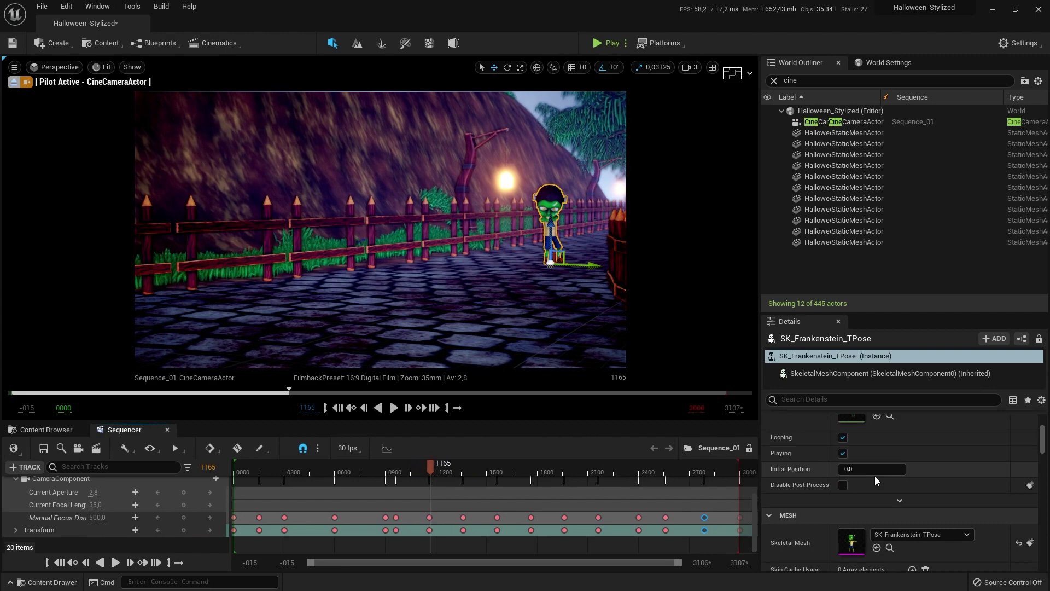
pyautogui.click(900, 500)
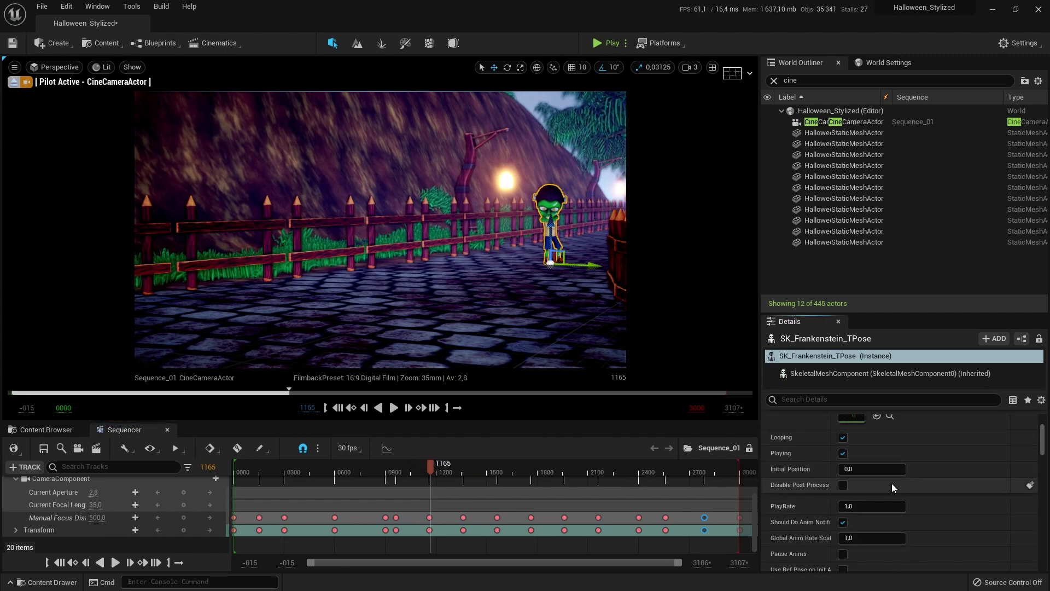
pyautogui.scroll(-1, 892, 485)
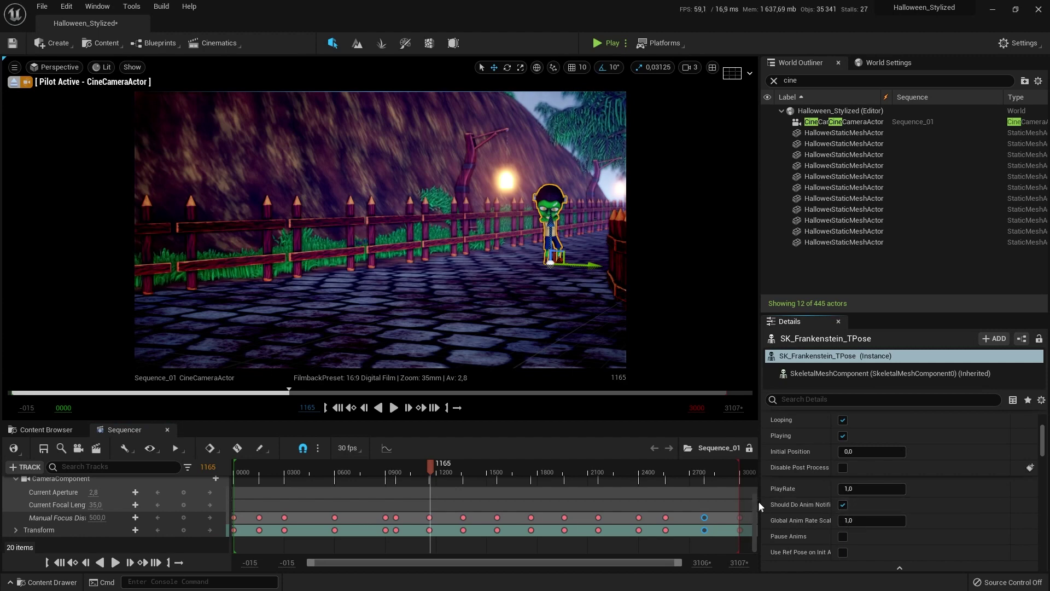
pyautogui.moveTo(761, 496)
pyautogui.mouseDown()
pyautogui.moveTo(701, 496)
pyautogui.moveTo(750, 499)
pyautogui.mouseUp()
pyautogui.scroll(-1, 821, 507)
pyautogui.scroll(-6, 820, 508)
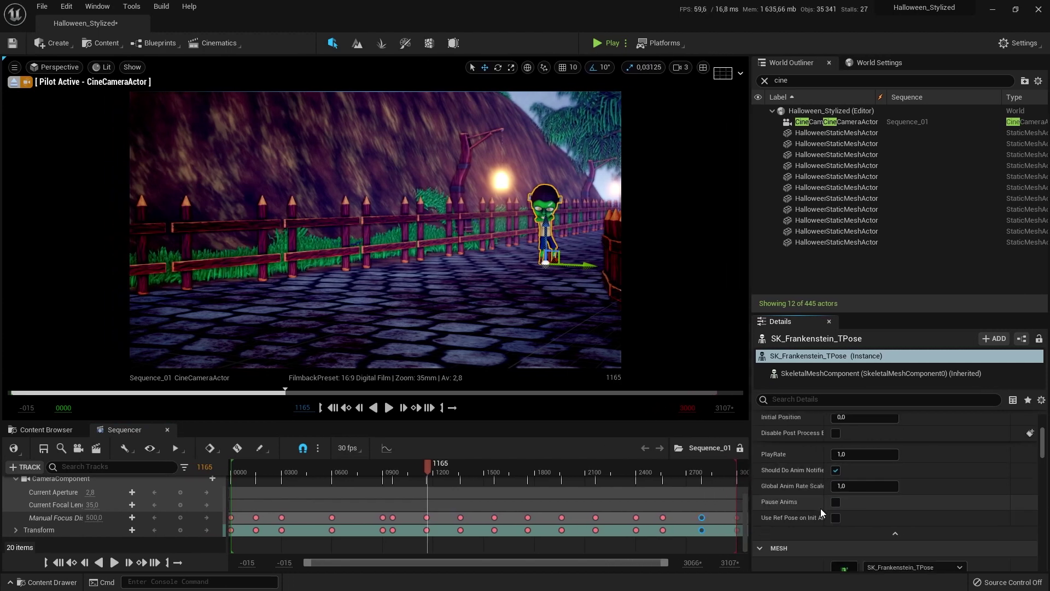
pyautogui.scroll(-5, 821, 508)
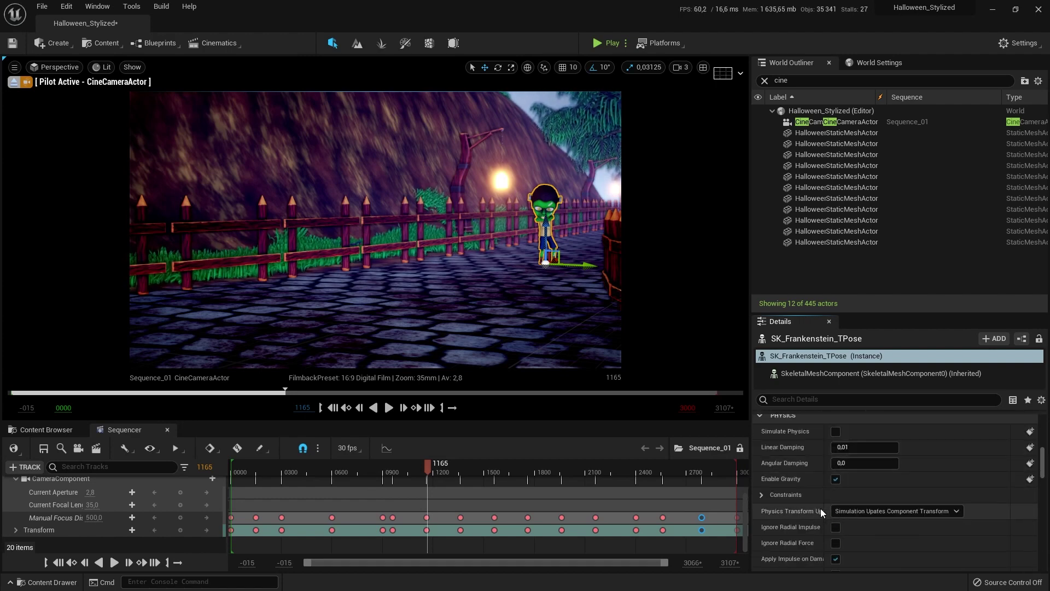
# Step: Collapse the CineCameraActor track and add the selected SK_Frankenstein_TPose actor to the sequence
pyautogui.scroll(3, 50, 493)
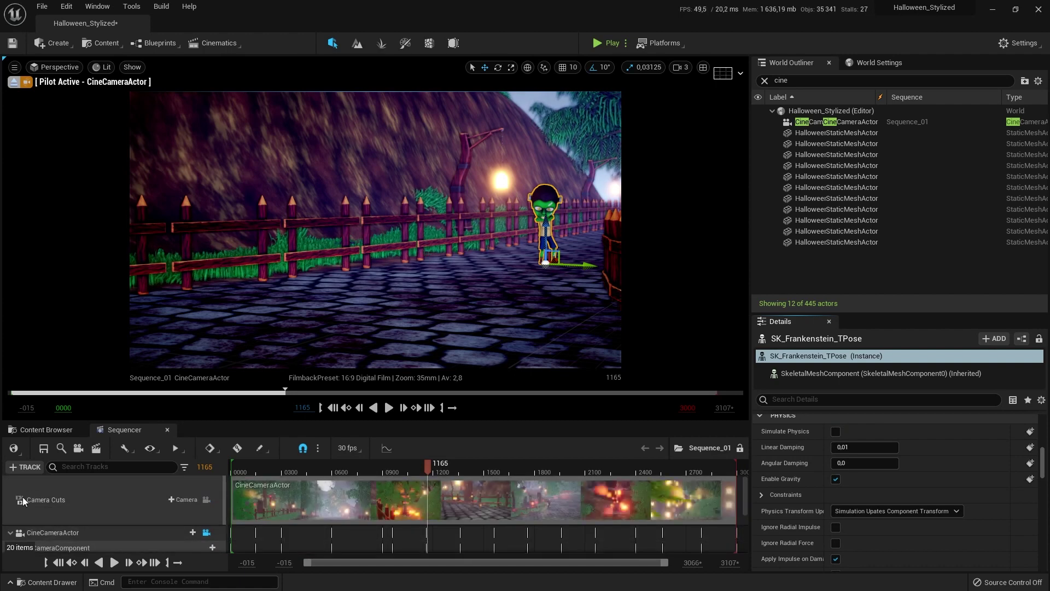
pyautogui.click(10, 532)
pyautogui.scroll(-1, 41, 497)
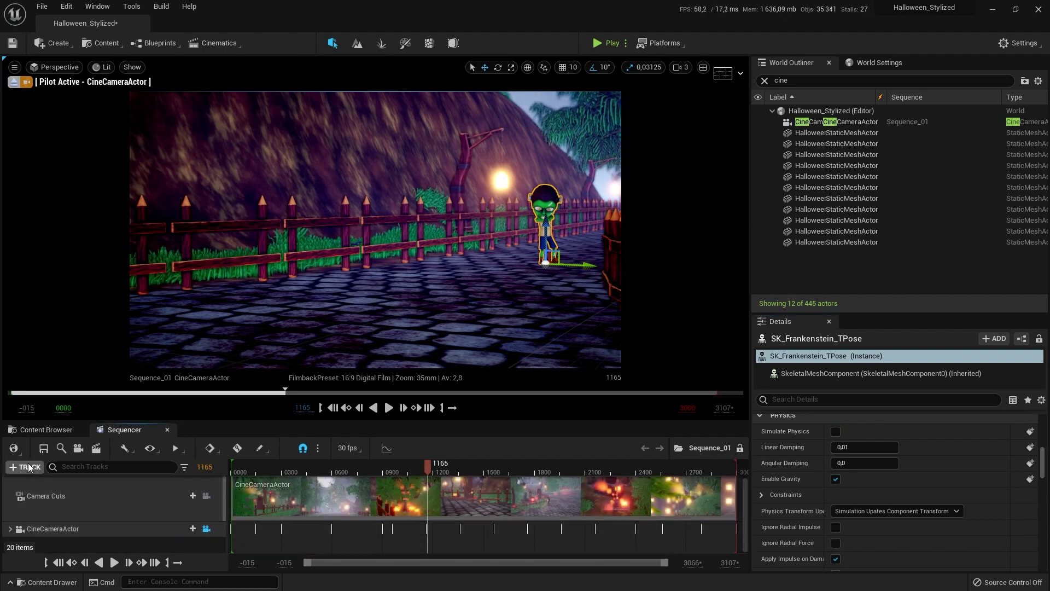
pyautogui.click(29, 468)
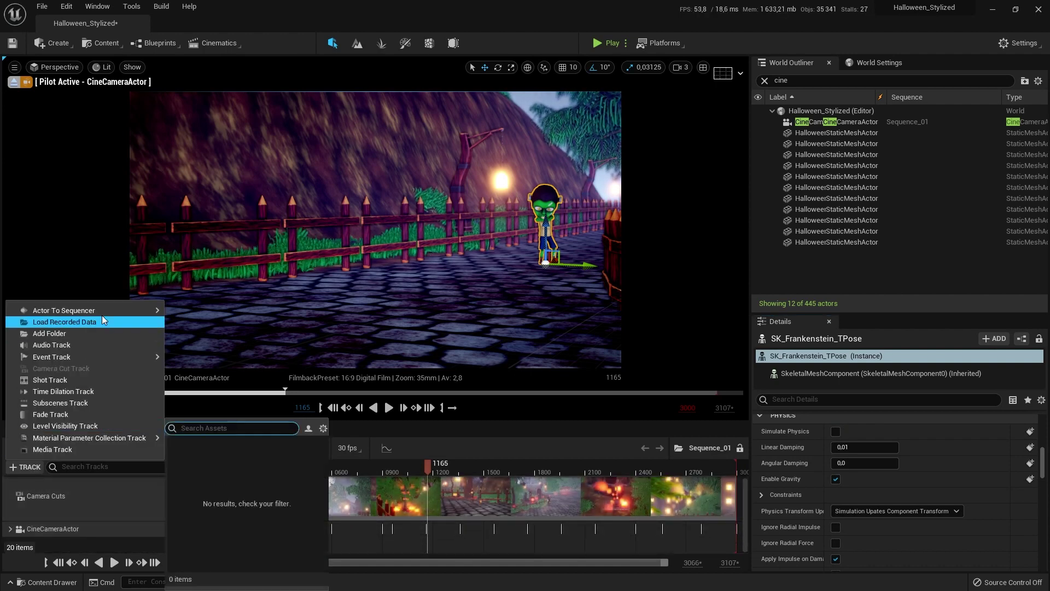
pyautogui.moveTo(102, 310)
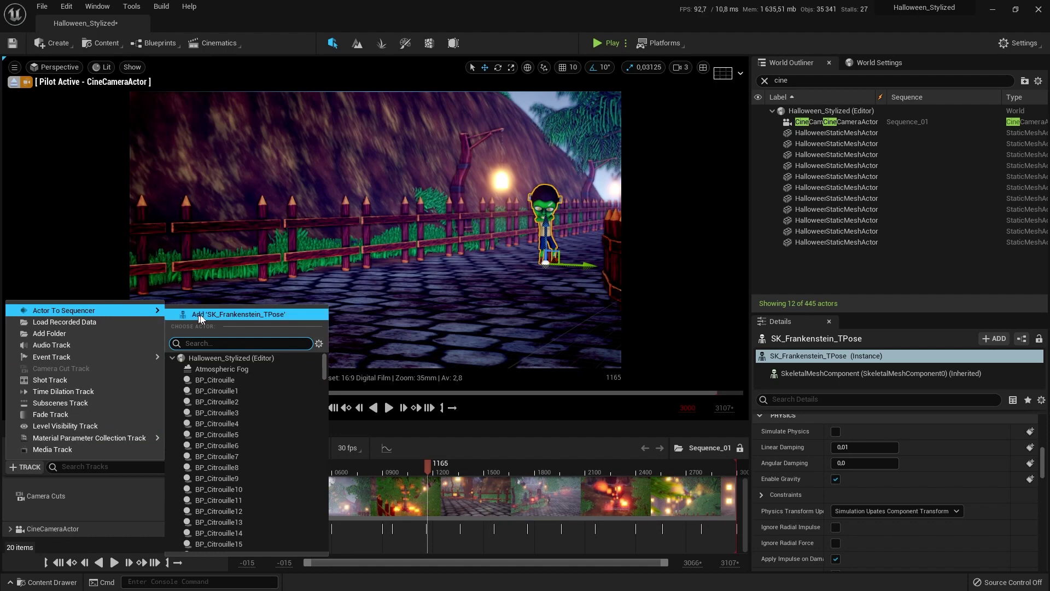
pyautogui.click(250, 313)
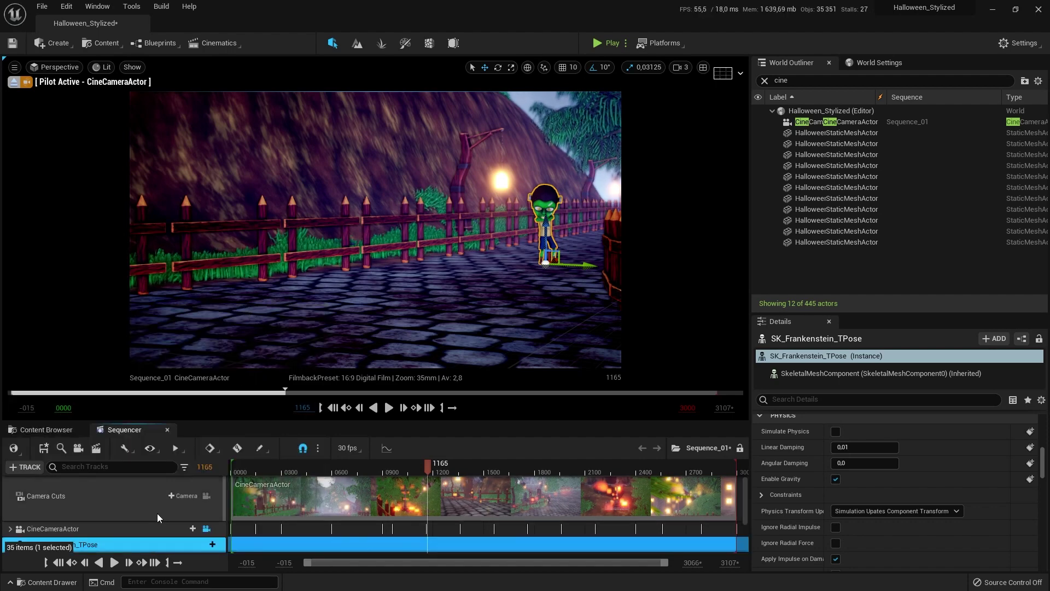
# Step: Add a Zombie_Walk section to Frankenstein's Animation track and move it to start at frame 1040
pyautogui.click(41, 518)
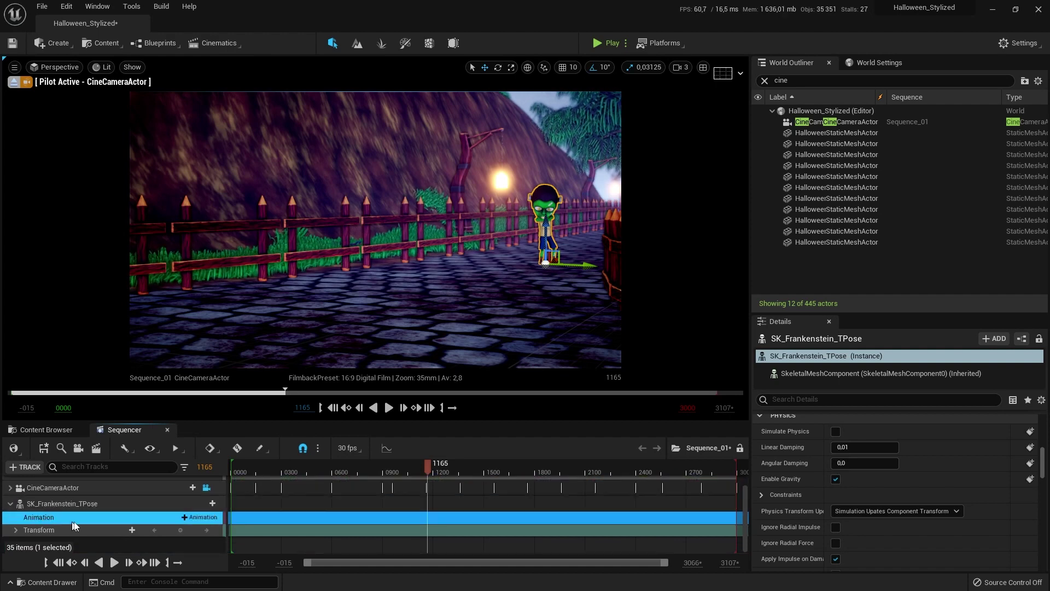
pyautogui.click(214, 518)
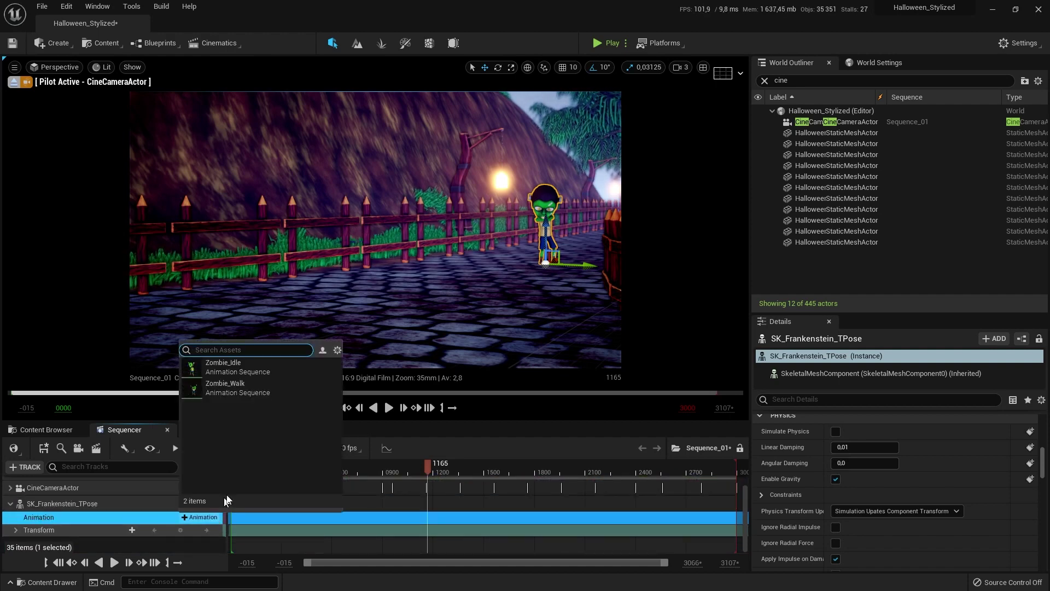
pyautogui.click(265, 395)
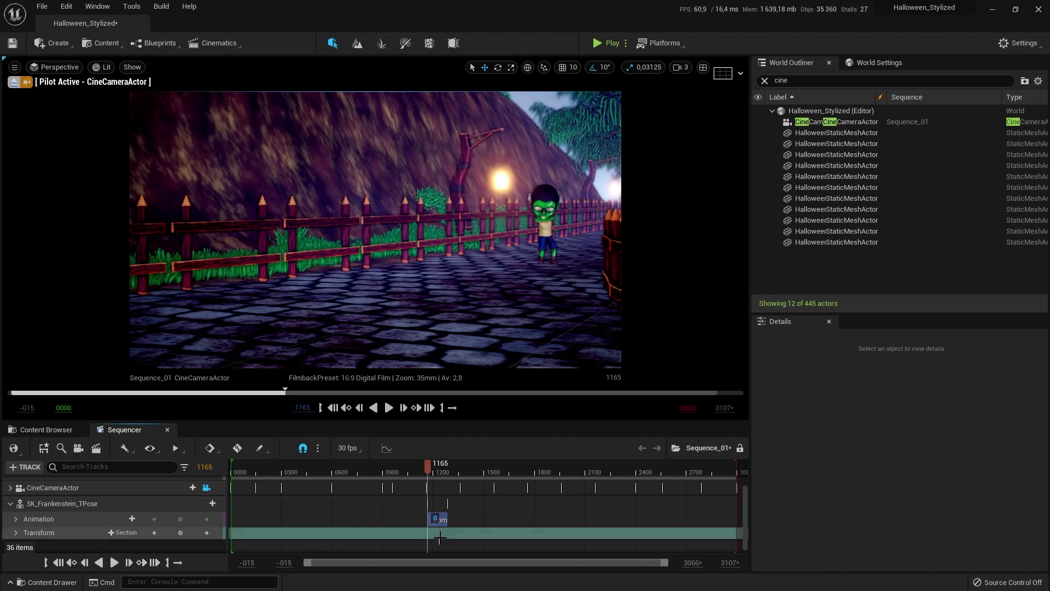
pyautogui.moveTo(425, 463); pyautogui.dragTo(406, 463)
pyautogui.moveTo(440, 510); pyautogui.dragTo(426, 510)
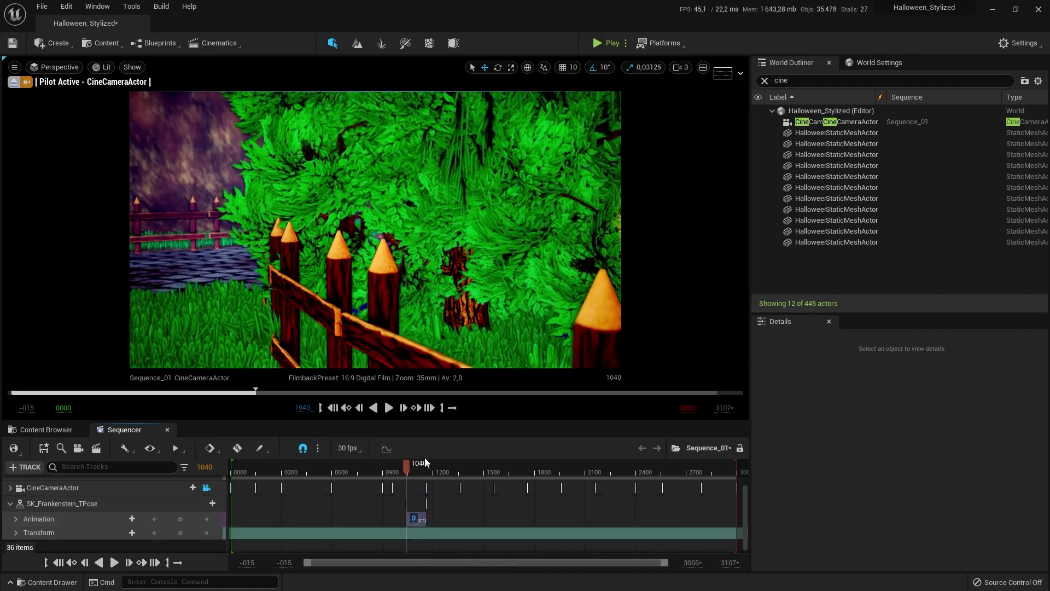
# Step: Play back the walk from frame 1040 and move the playhead to frame 1160 at the end of the Zombie_Walk section
pyautogui.click(387, 408)
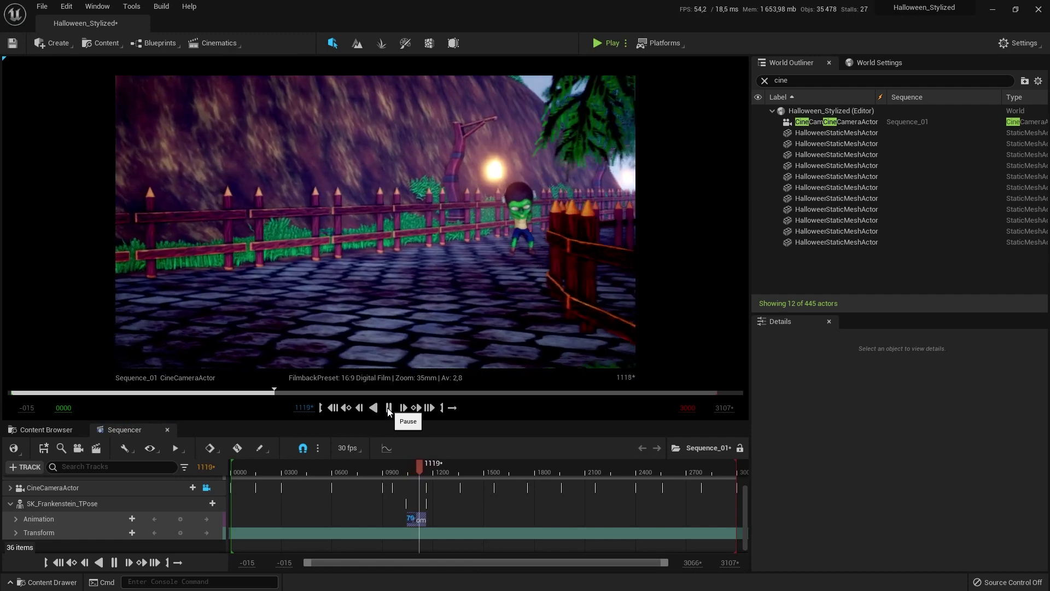
pyautogui.click(388, 408)
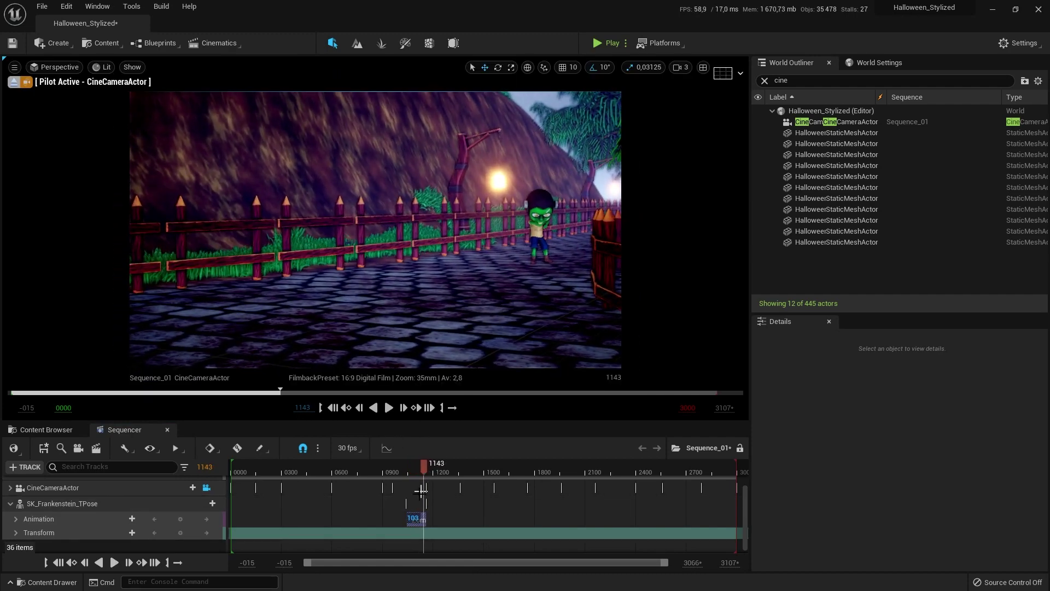
pyautogui.click(426, 517)
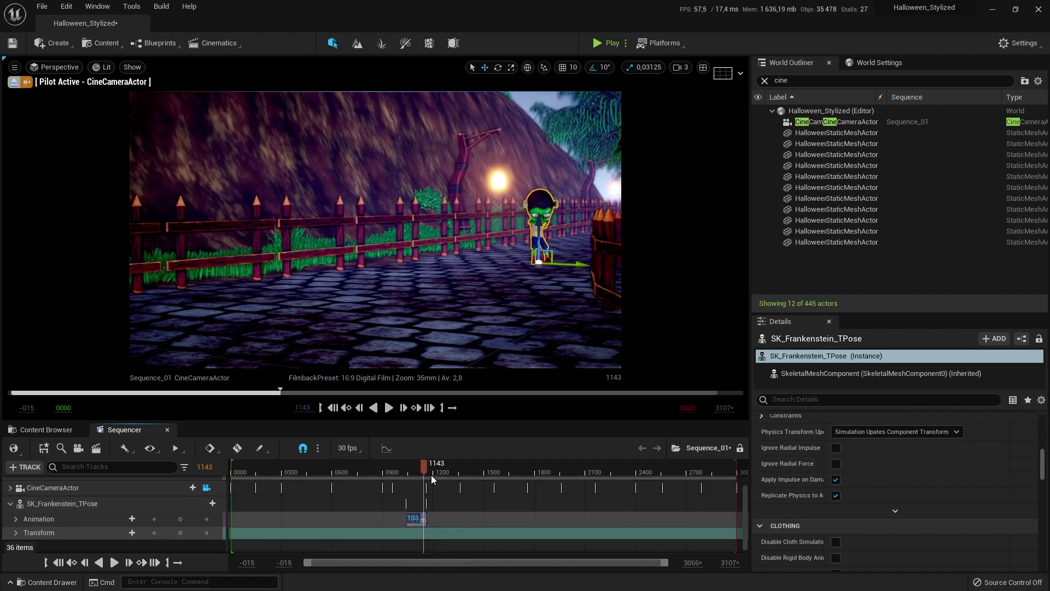
pyautogui.press('Right')
pyautogui.press('Right')
pyautogui.press('Right')
pyautogui.press('Right')
pyautogui.press('Right')
pyautogui.press('Right')
pyautogui.press('Right')
pyautogui.press('Right')
pyautogui.press('Right')
pyautogui.press('Right')
pyautogui.press('Right')
pyautogui.press('Right')
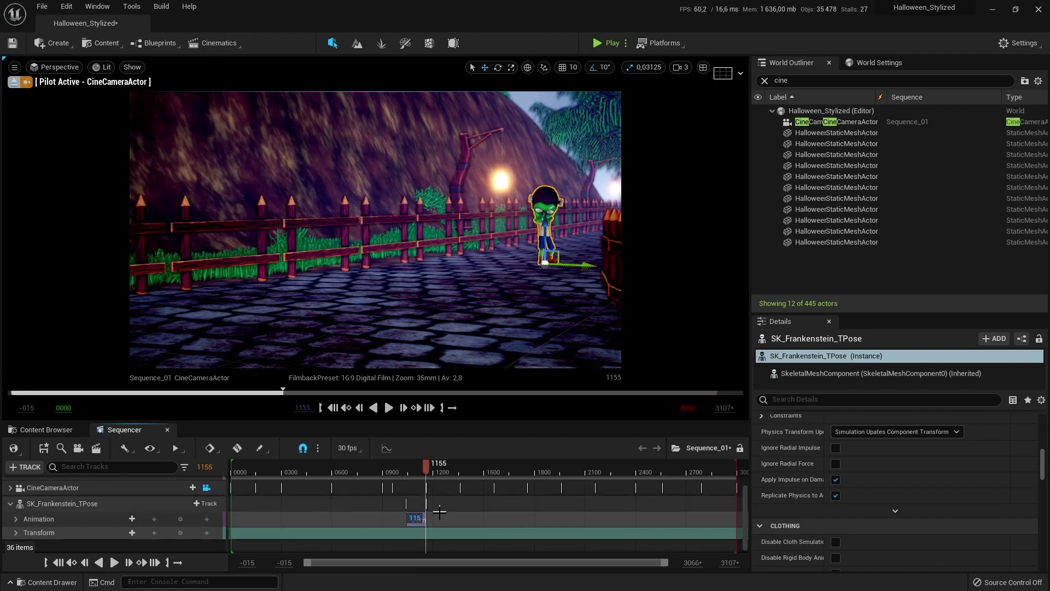
pyautogui.scroll(3, 432, 525)
pyautogui.scroll(-3, 432, 526)
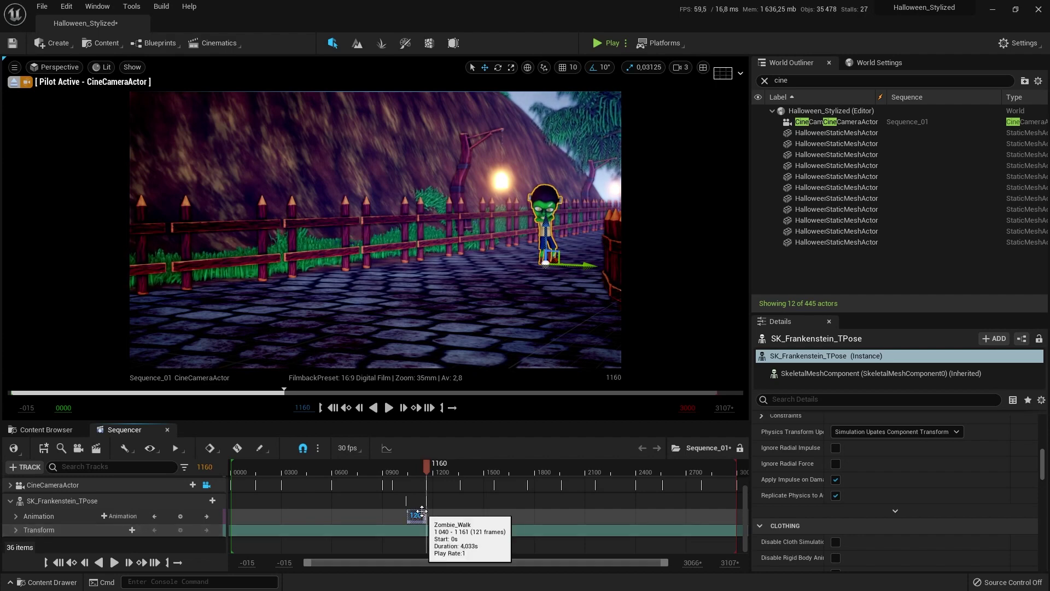
# Step: Add a second Zombie_Walk section at frame 1160 on Frankenstein's Animation track
pyautogui.hotkey('ctrl', 'v')
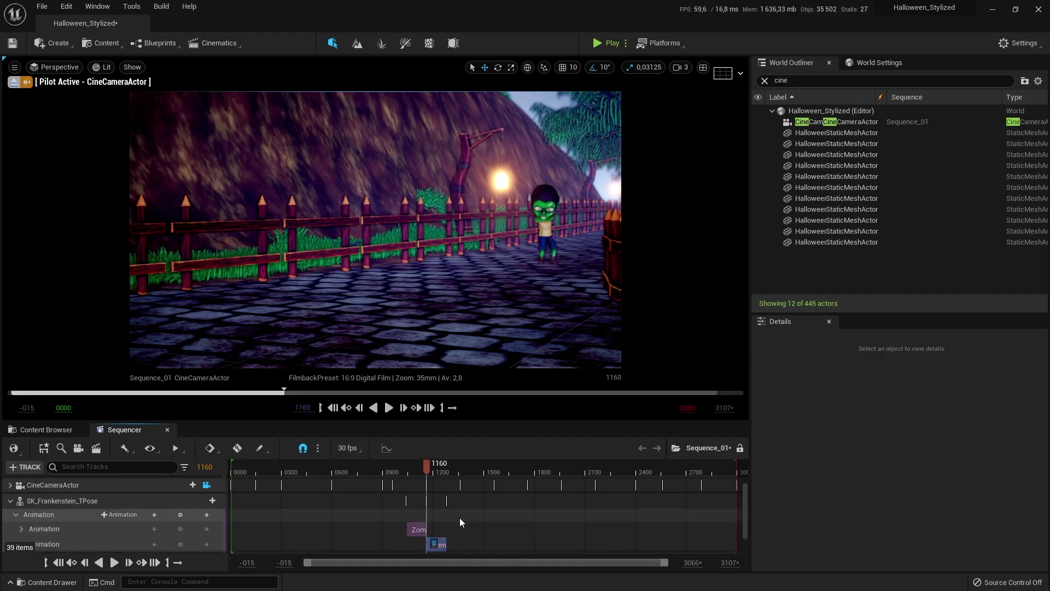
pyautogui.hotkey('ctrl', 'z')
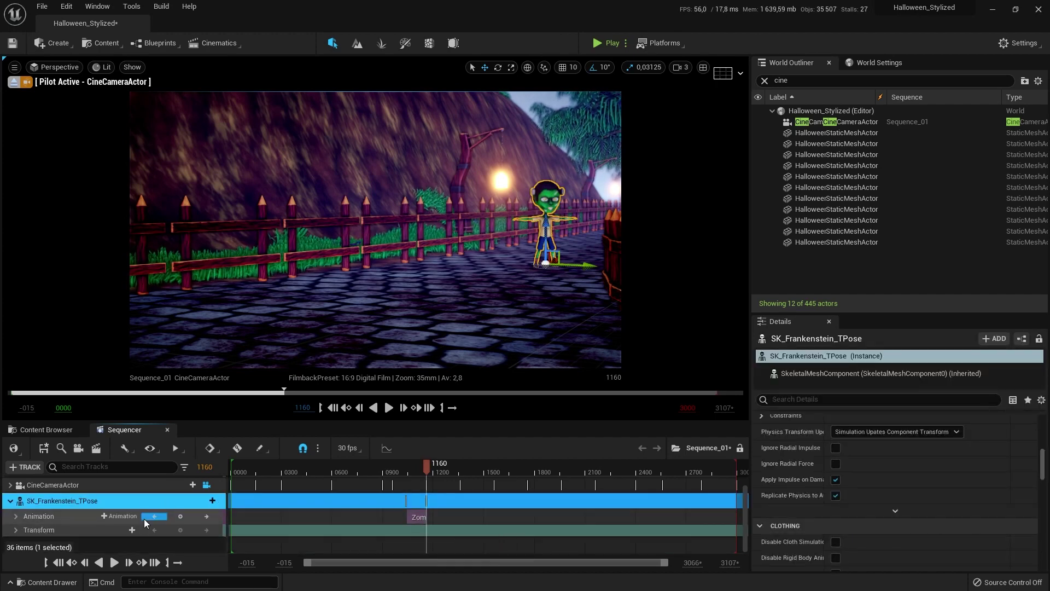
pyautogui.click(119, 517)
pyautogui.click(158, 391)
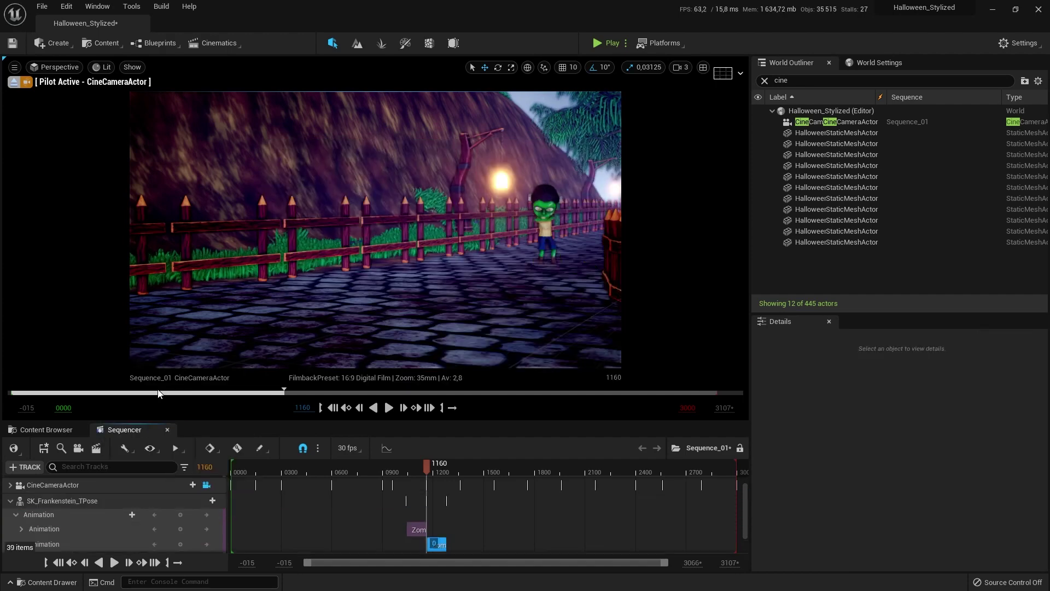
# Step: Move the second Zombie_Walk section onto the first one's row and paste a third directly after it at frame 1280
pyautogui.scroll(-1, 176, 511)
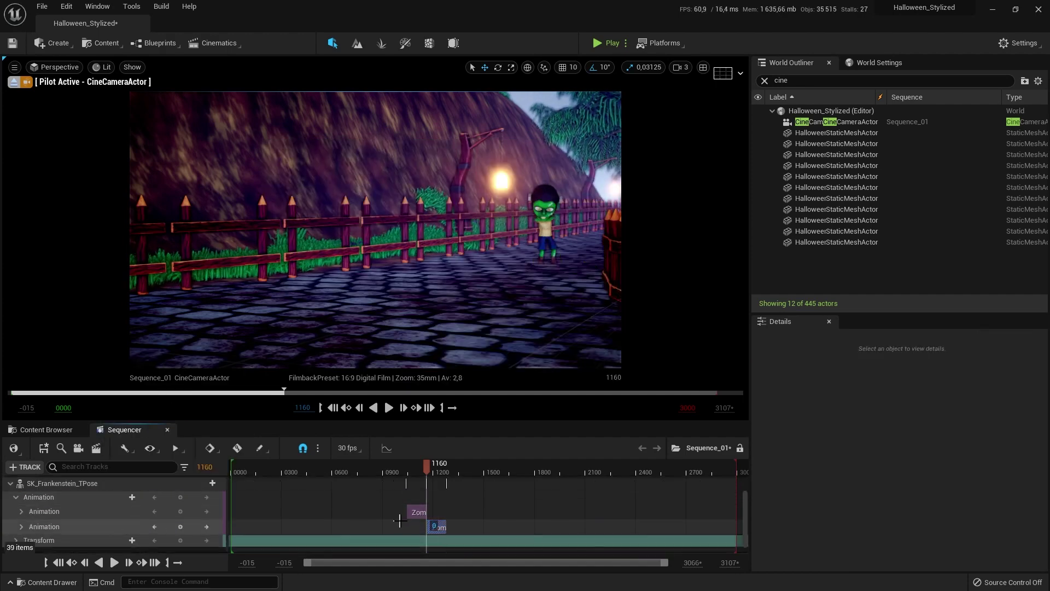
pyautogui.moveTo(434, 527); pyautogui.dragTo(435, 513)
pyautogui.click(440, 516)
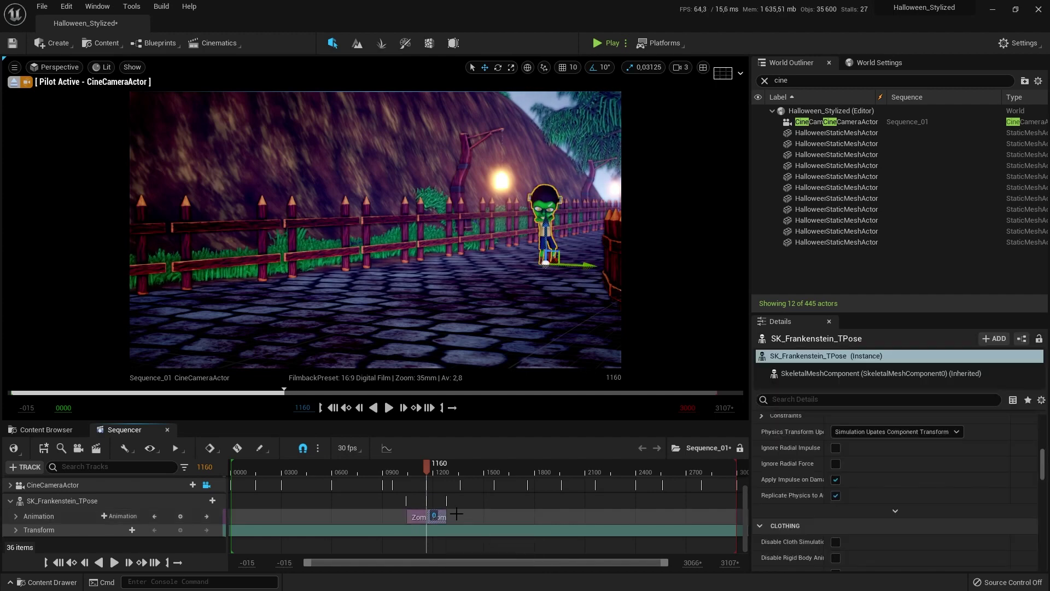
pyautogui.hotkey('ctrl', 'v')
pyautogui.moveTo(441, 543); pyautogui.dragTo(462, 534)
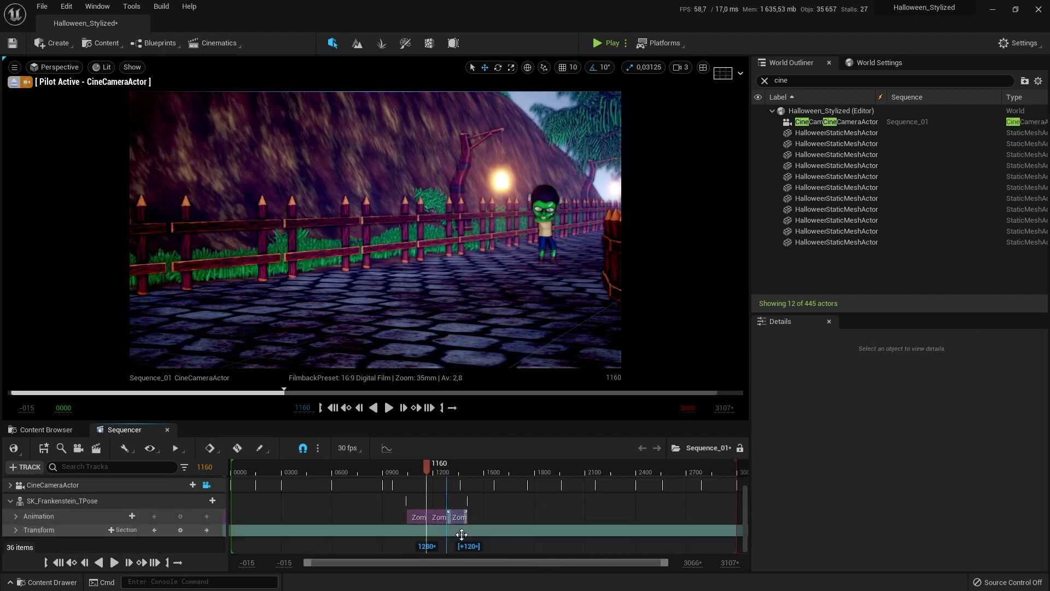
# Step: Paste two more Zombie_Walk sections end to end after the third on Frankenstein's Animation track and play back the extended walk
pyautogui.click(459, 516)
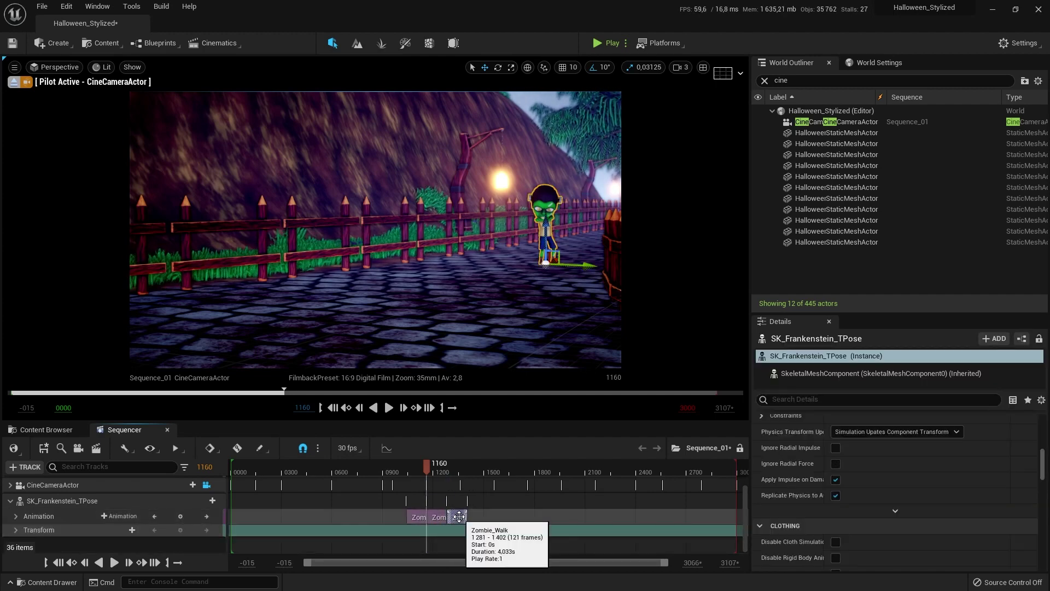
pyautogui.hotkey('ctrl', 'v')
pyautogui.moveTo(436, 543); pyautogui.dragTo(502, 524)
pyautogui.hotkey('ctrl', 'v')
pyautogui.click(386, 405)
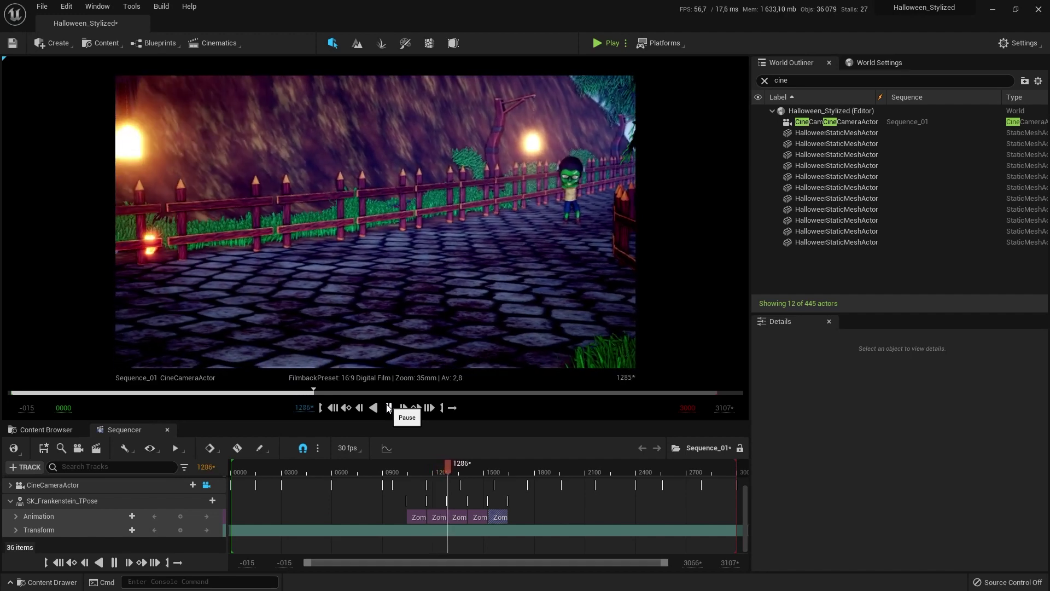
pyautogui.click(387, 407)
# Step: Return the playhead to frame 1040, select the Frankenstein character and key its starting transform
pyautogui.moveTo(454, 468); pyautogui.dragTo(412, 459)
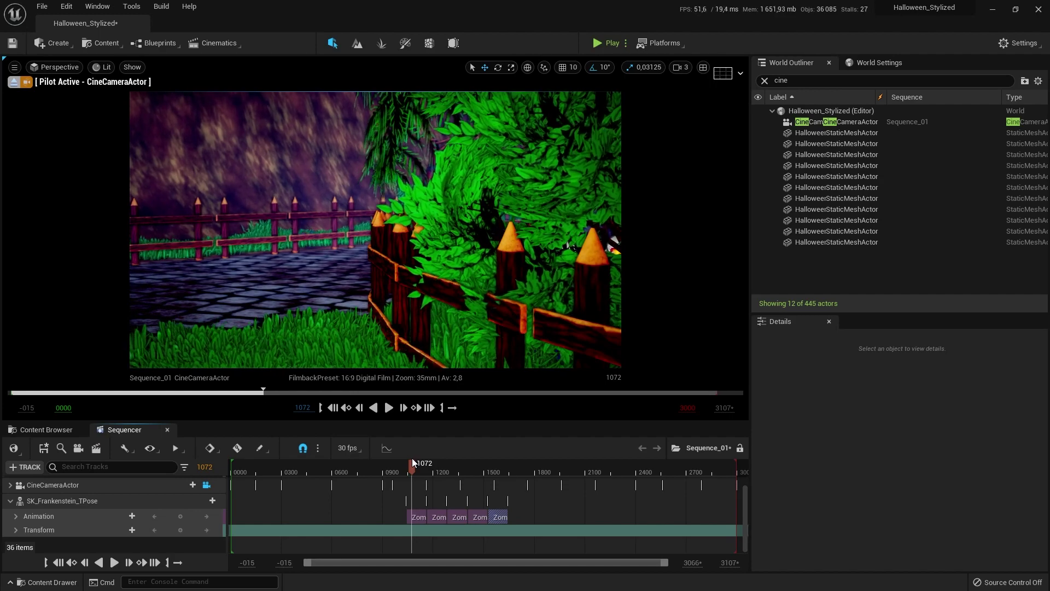
pyautogui.press('Left')
pyautogui.press('Left')
pyautogui.press('Left')
pyautogui.press('Left')
pyautogui.press('Left')
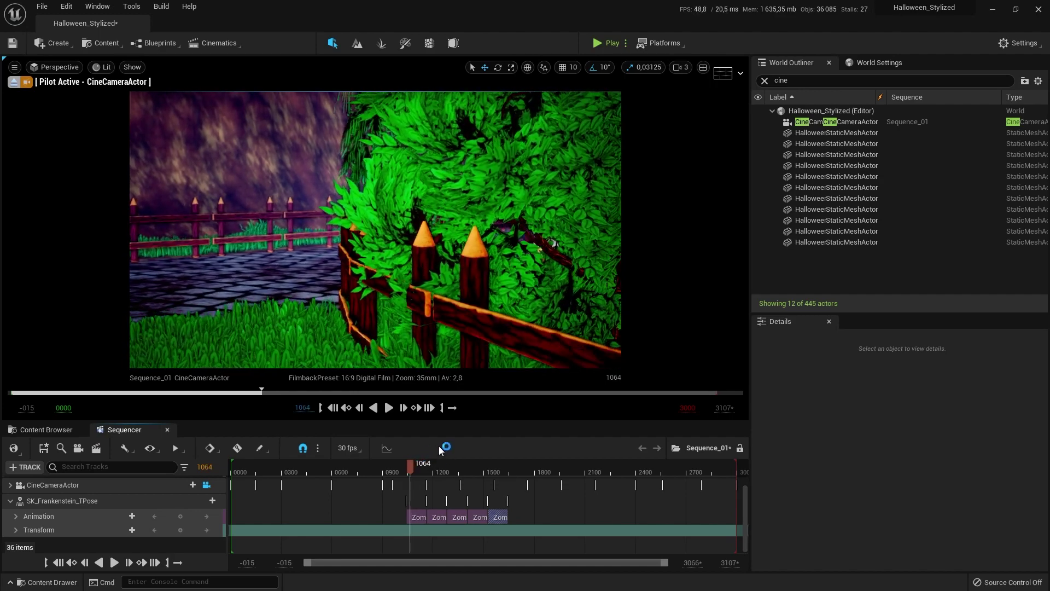
pyautogui.moveTo(413, 465); pyautogui.dragTo(408, 469)
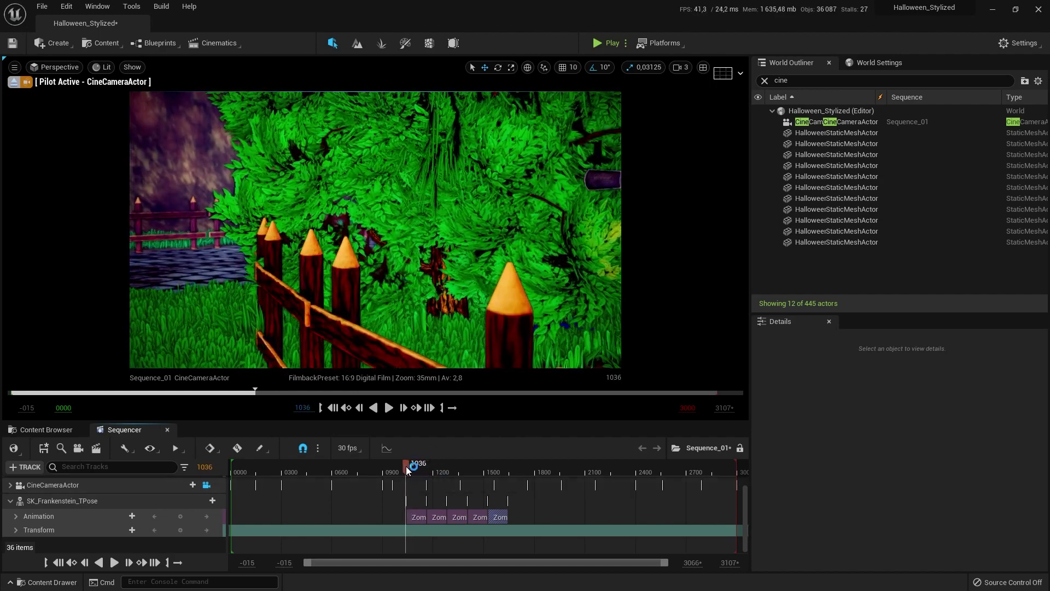
pyautogui.press('Right')
pyautogui.press('Right')
pyautogui.press('Right')
pyautogui.press('Right')
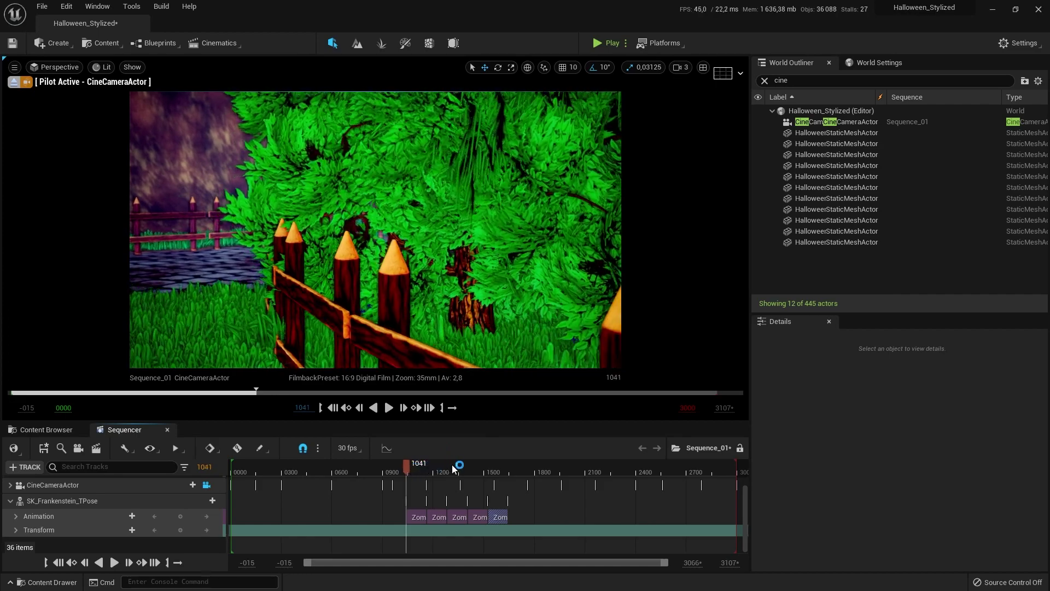
pyautogui.moveTo(304, 325)
pyautogui.mouseDown(button='right')
pyautogui.moveTo(322, 328)
pyautogui.moveTo(309, 329)
pyautogui.mouseUp(button='right')
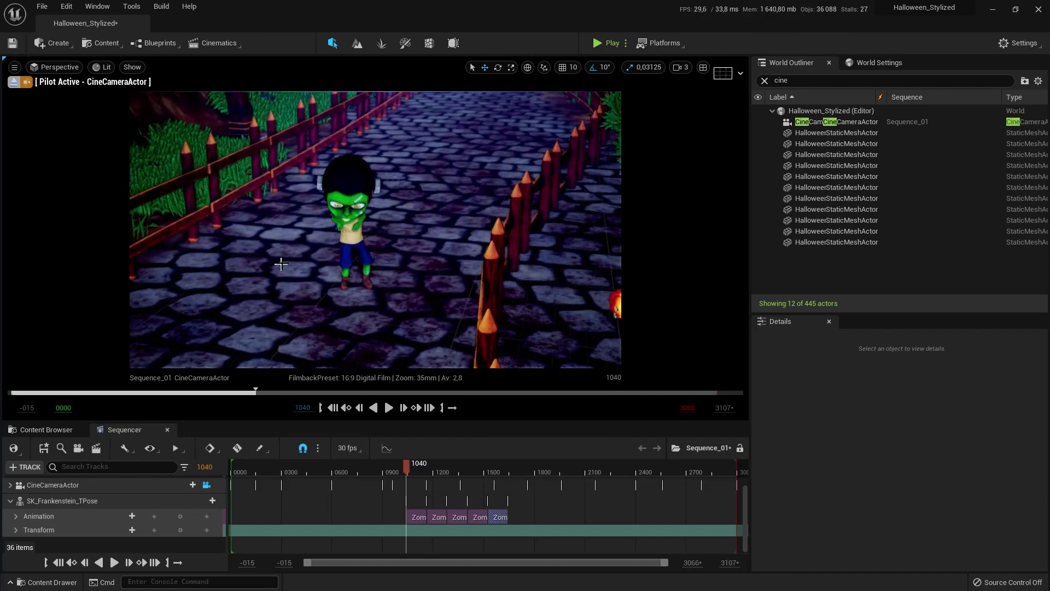
pyautogui.click(354, 234)
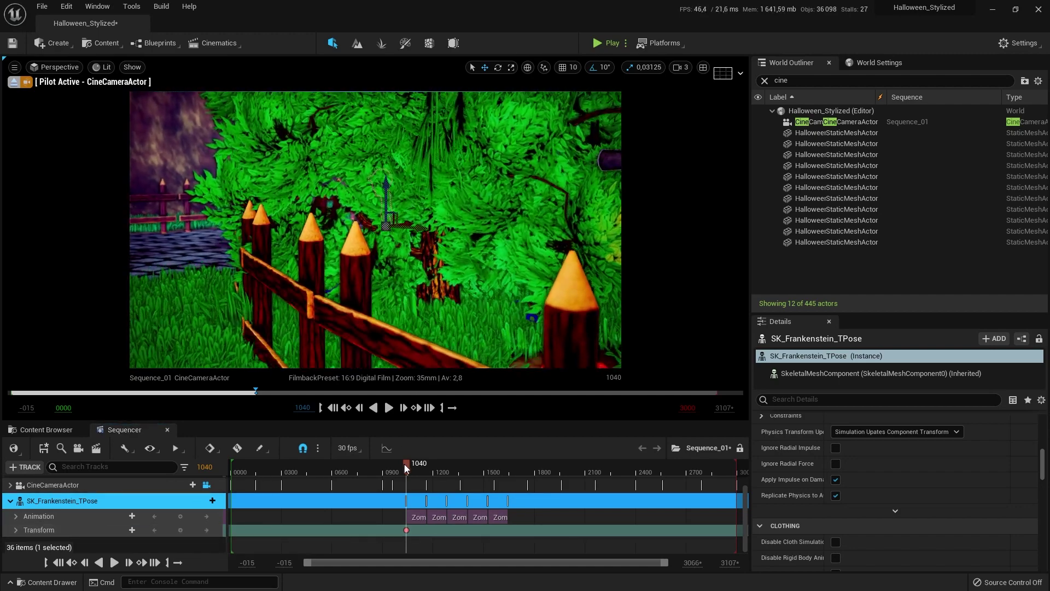
# Step: At frame 1160, move Frankenstein forward along the stone path and add a key on its Transform track
pyautogui.moveTo(403, 462); pyautogui.dragTo(435, 465)
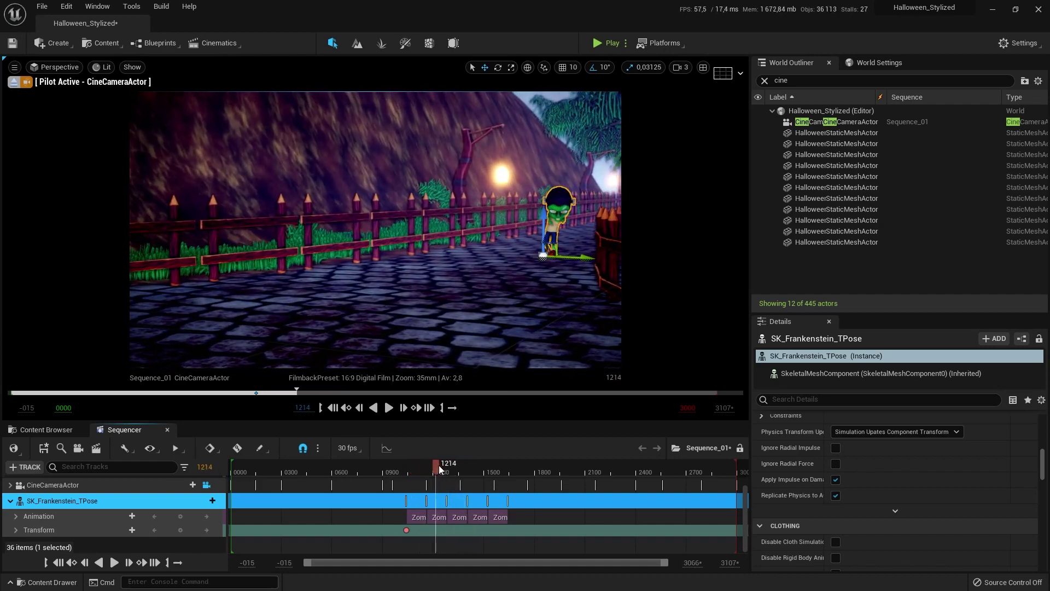
pyautogui.press('Left')
pyautogui.press('Left')
pyautogui.press('Left')
pyautogui.press('Left')
pyautogui.press('Left')
pyautogui.press('Left')
pyautogui.press('Left')
pyautogui.press('Left')
pyautogui.press('Left')
pyautogui.press('Left')
pyautogui.press('Left')
pyautogui.press('Left')
pyautogui.press('Left')
pyautogui.press('Left')
pyautogui.press('Left')
pyautogui.press('Left')
pyautogui.press('Left')
pyautogui.press('Left')
pyautogui.press('Left')
pyautogui.press('Left')
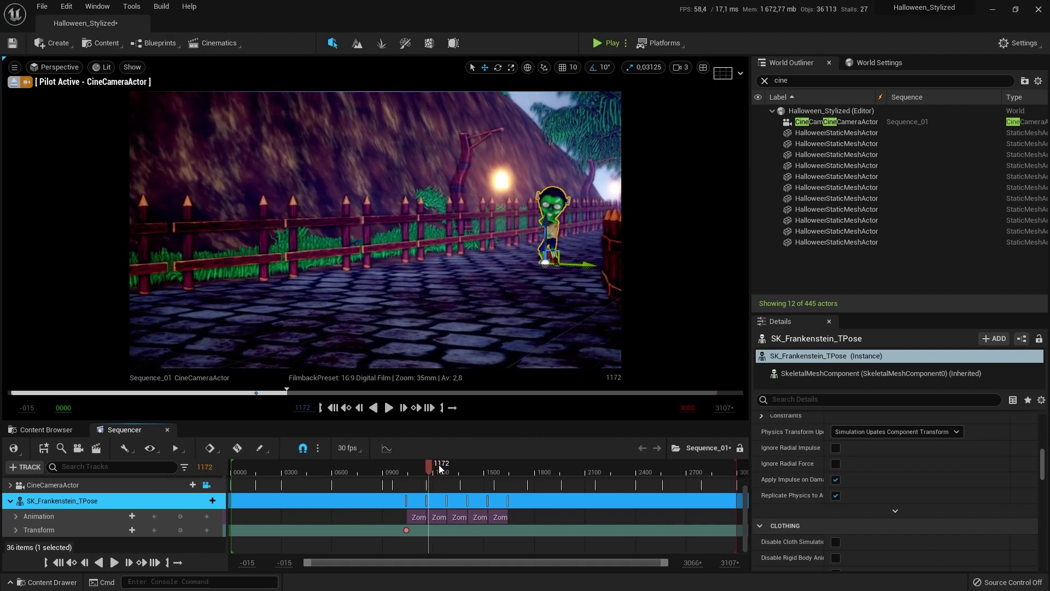
pyautogui.press('Left')
pyautogui.press('Left')
pyautogui.press('Left')
pyautogui.press('Left')
pyautogui.press('Left')
pyautogui.press('Left')
pyautogui.press('Left')
pyautogui.press('Left')
pyautogui.press('Left')
pyautogui.press('Left')
pyautogui.press('Left')
pyautogui.press('Left')
pyautogui.press('Left')
pyautogui.press('Left')
pyautogui.press('Left')
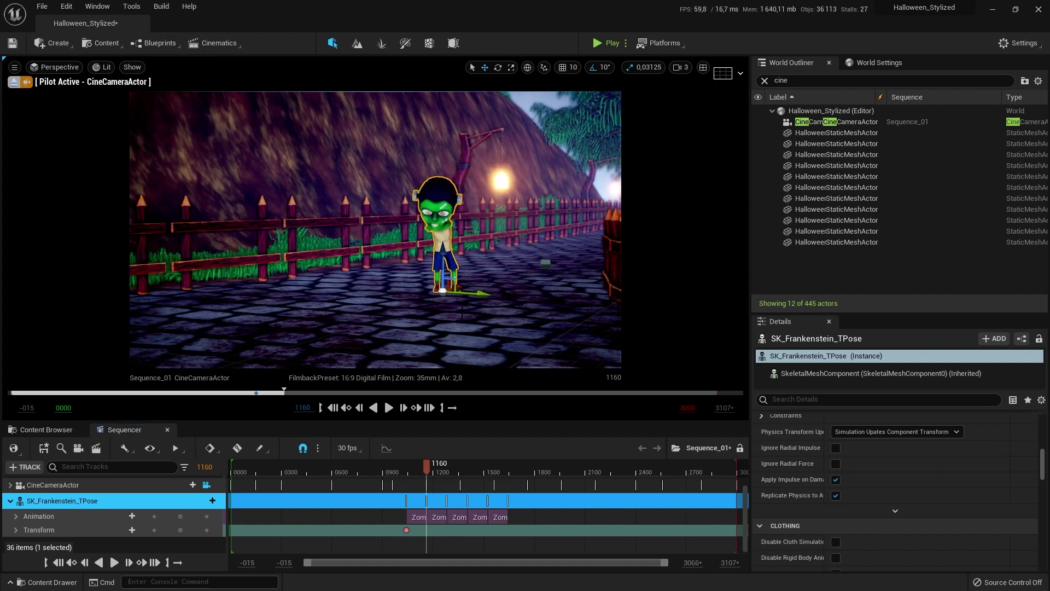
pyautogui.click(177, 530)
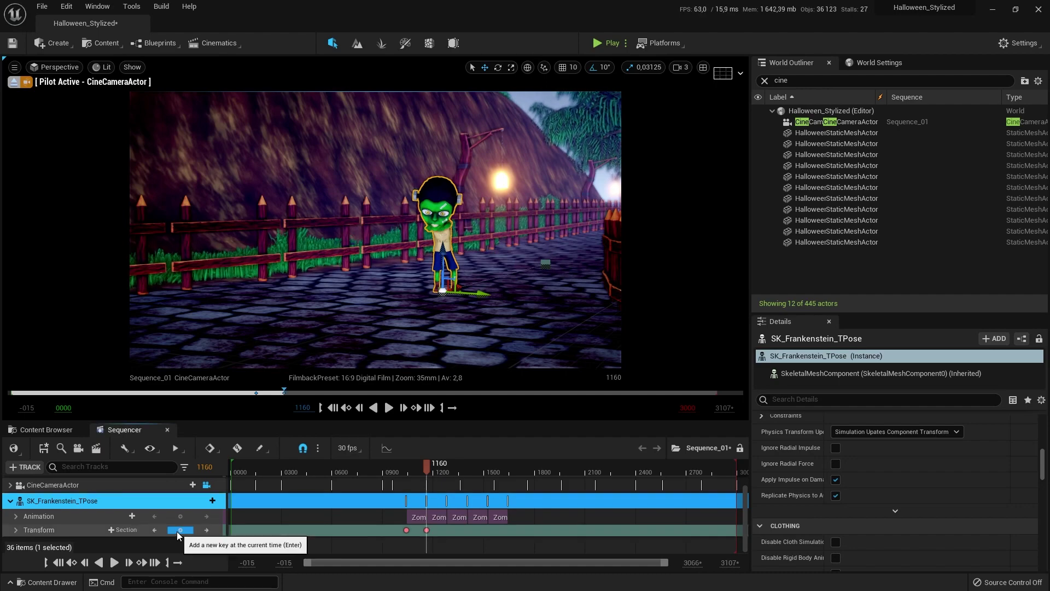
# Step: Play back the keyed walk from its start and move the second Transform key to the end of the last Zombie_Walk section
pyautogui.moveTo(428, 463); pyautogui.dragTo(404, 465)
pyautogui.click(387, 408)
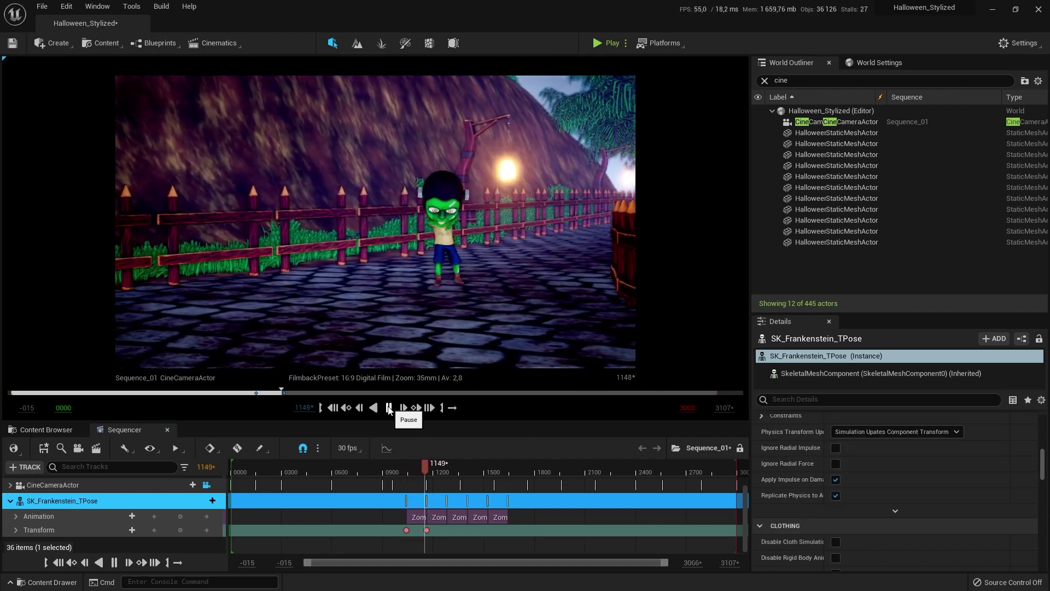
pyautogui.click(389, 408)
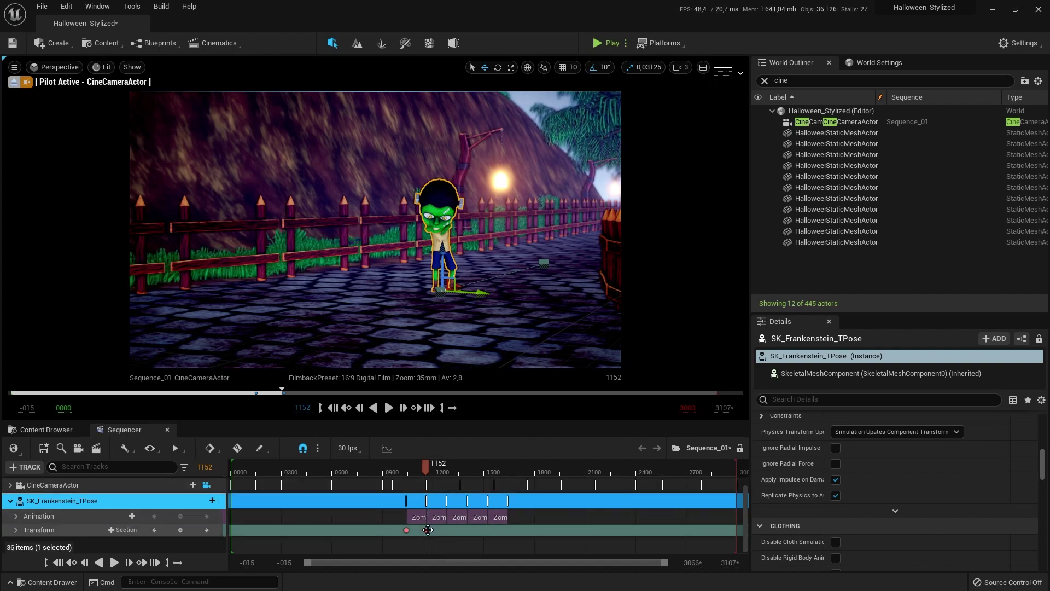
pyautogui.moveTo(427, 530); pyautogui.dragTo(507, 529)
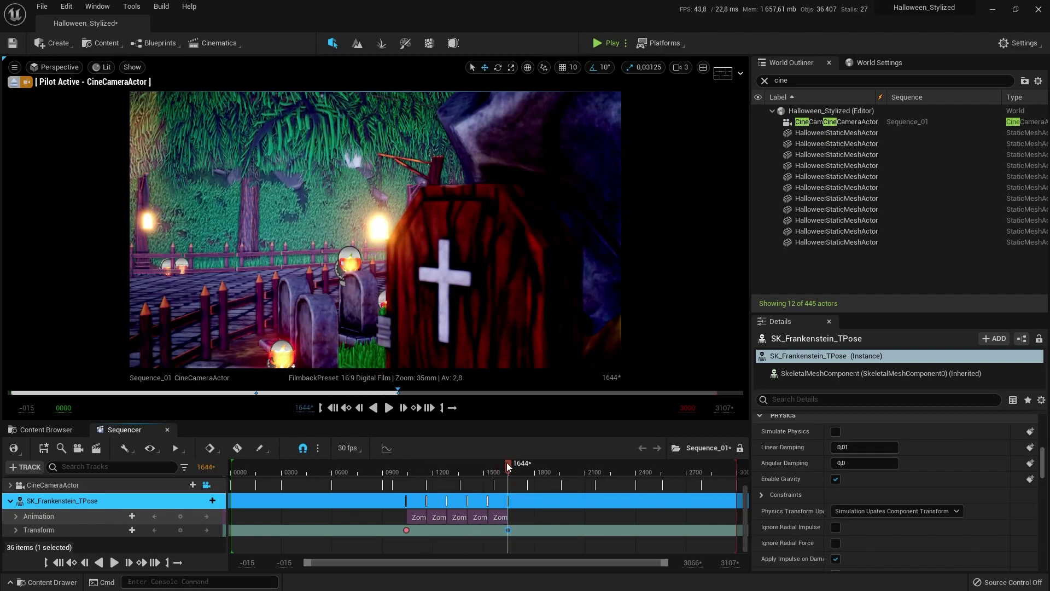
# Step: At frame 1040, shift Frankenstein's starting position sideways and update the Transform key there
pyautogui.moveTo(500, 462); pyautogui.dragTo(407, 475)
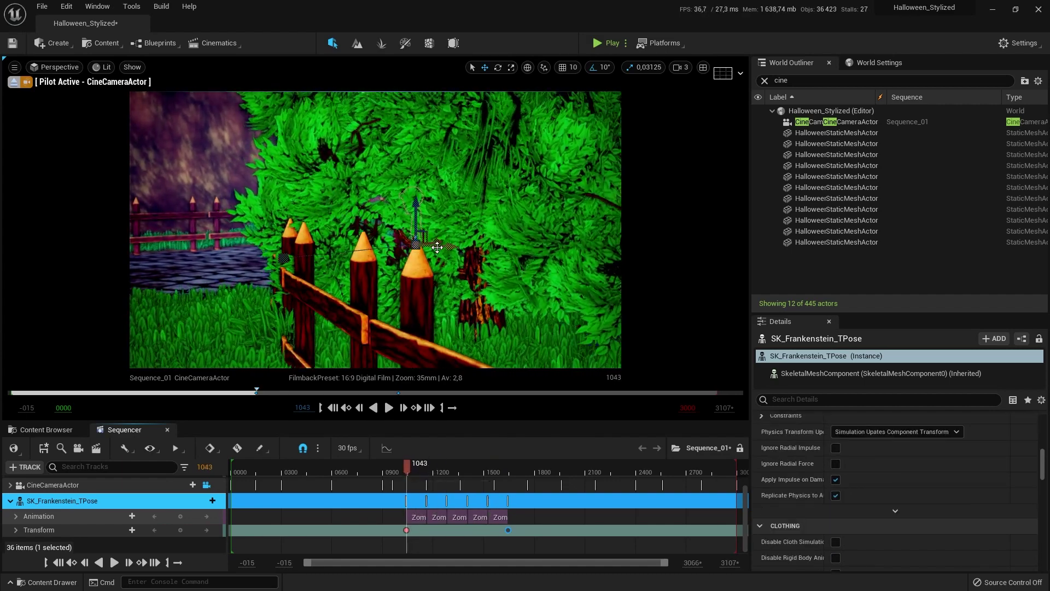
pyautogui.press('Left')
pyautogui.press('Left')
pyautogui.press('Left')
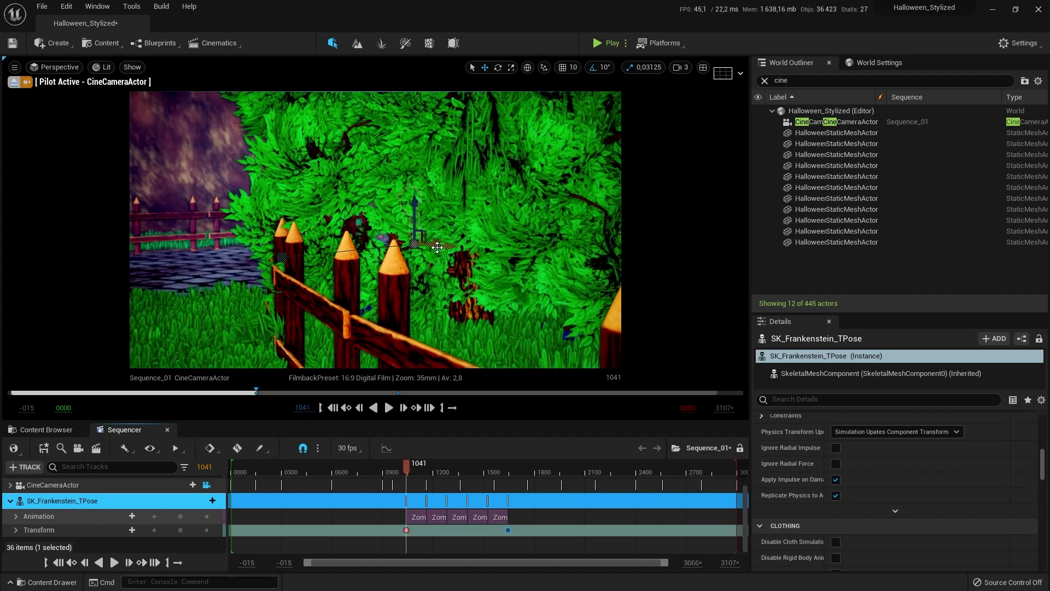
pyautogui.moveTo(444, 243); pyautogui.dragTo(333, 276)
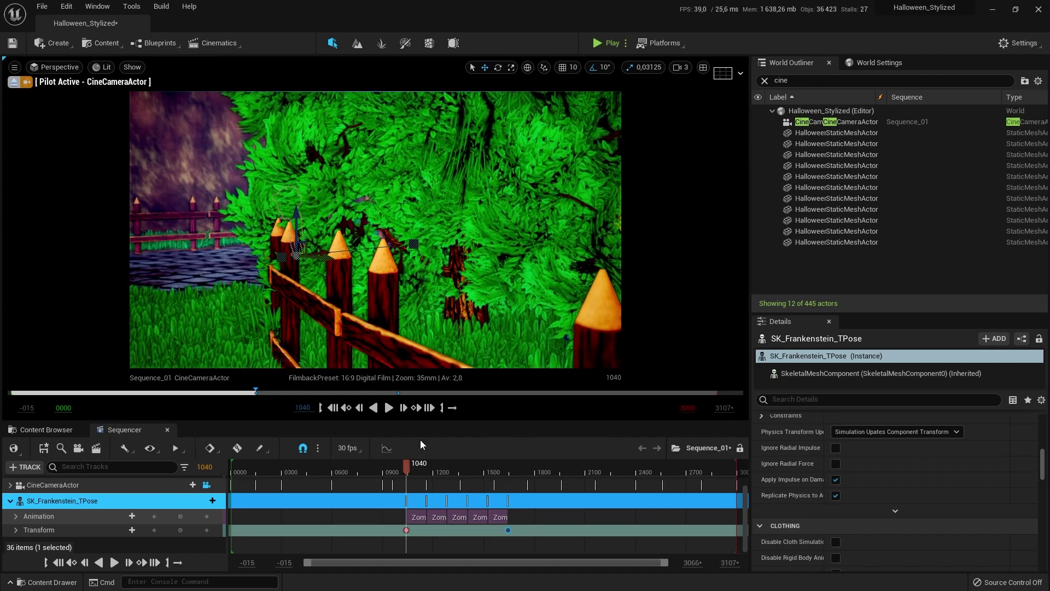
pyautogui.click(181, 531)
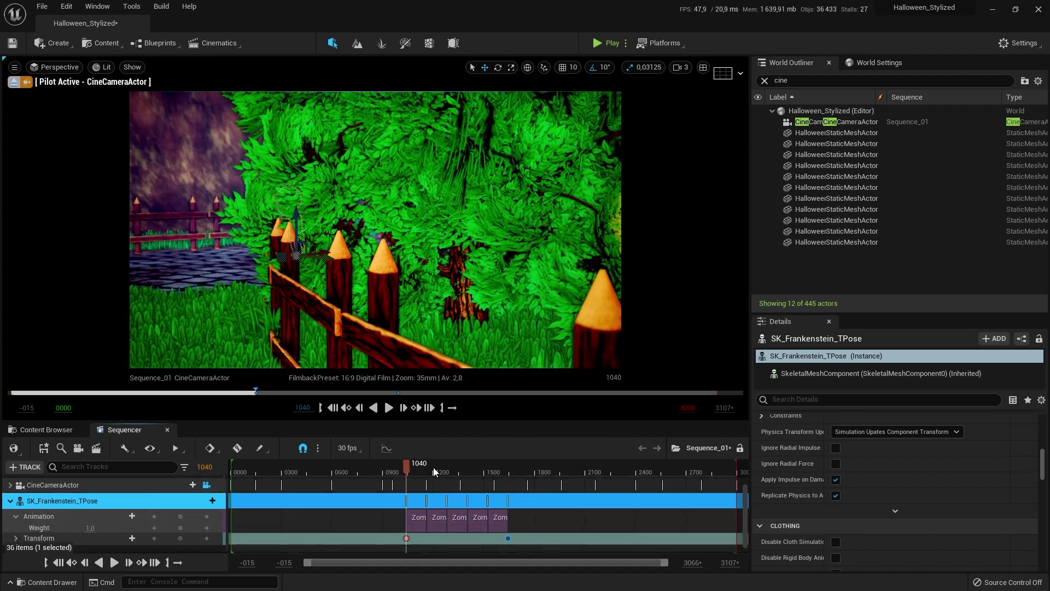
# Step: Scrub back and forth between frames 1065 and 1167 to examine how Frankenstein's walk matches his movement along the path
pyautogui.moveTo(408, 464); pyautogui.dragTo(467, 468)
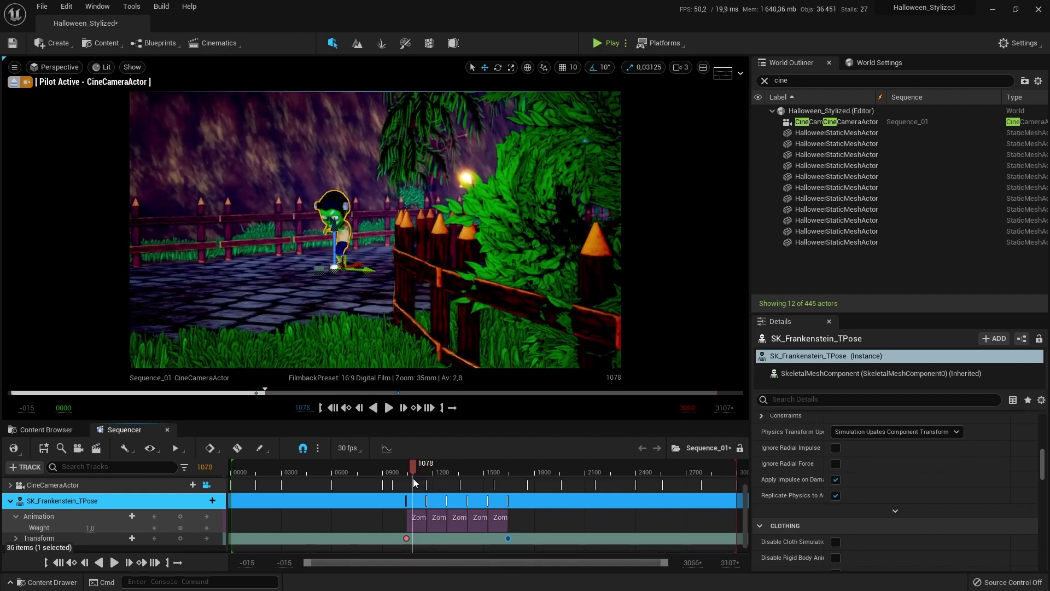
pyautogui.moveTo(413, 478); pyautogui.dragTo(422, 478)
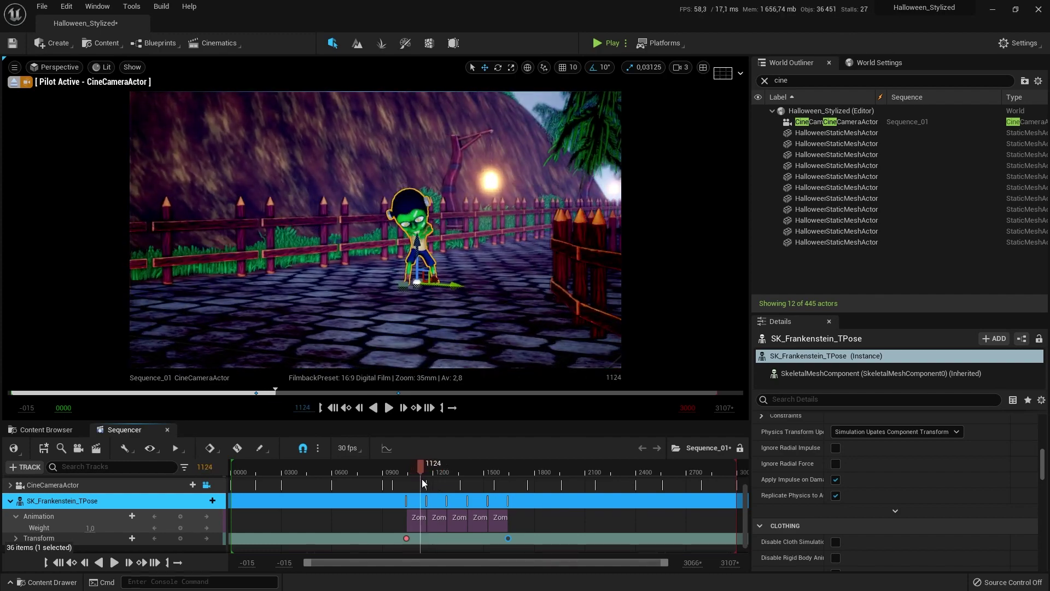
pyautogui.press('Left')
pyautogui.press('Left')
pyautogui.press('Left')
pyautogui.press('Left')
pyautogui.press('Left')
pyautogui.press('Left')
pyautogui.press('Left')
pyautogui.press('Left')
pyautogui.press('Left')
pyautogui.press('Left')
pyautogui.press('Left')
pyautogui.press('Left')
pyautogui.press('Left')
pyautogui.press('Left')
pyautogui.press('Left')
pyautogui.press('Left')
pyautogui.press('Left')
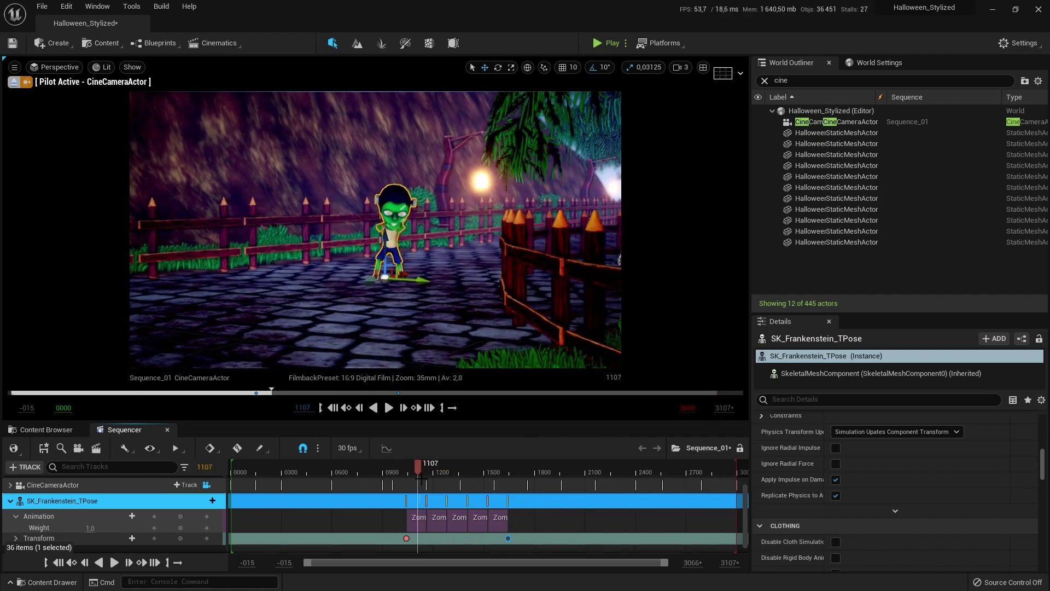
pyautogui.press('Left')
pyautogui.press('Left')
pyautogui.press('Left')
pyautogui.press('Left')
pyautogui.press('Left')
pyautogui.press('Left')
pyautogui.press('Left')
pyautogui.press('Left')
pyautogui.press('Left')
pyautogui.press('Left')
pyautogui.press('Left')
pyautogui.press('Left')
pyautogui.press('Left')
pyautogui.press('Left')
pyautogui.press('Left')
pyautogui.press('Left')
pyautogui.press('Left')
pyautogui.press('Left')
pyautogui.press('Left')
pyautogui.press('Left')
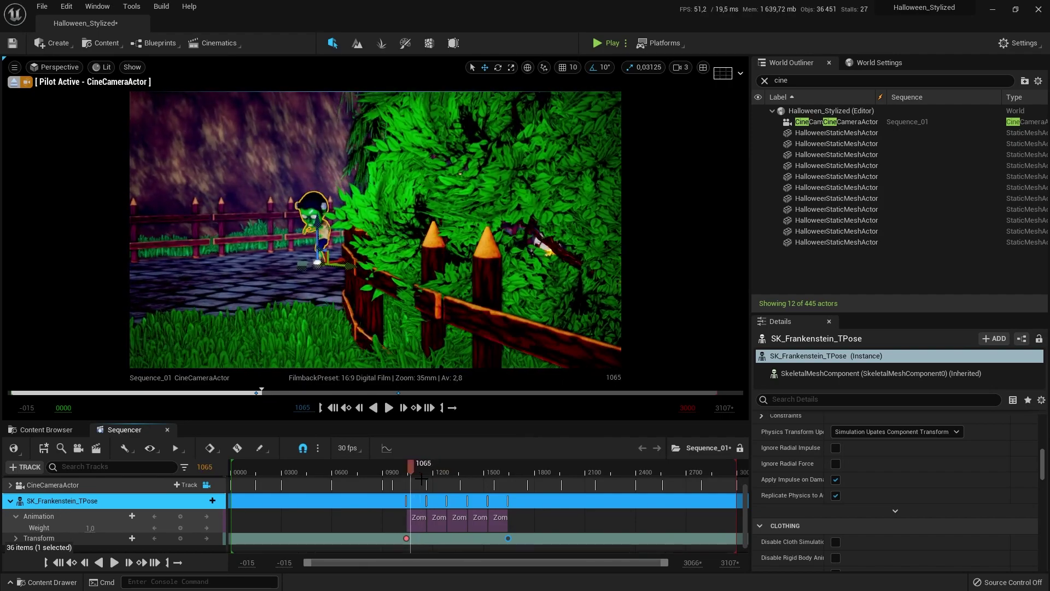
pyautogui.press('Right')
pyautogui.press('Right')
pyautogui.press('Right')
pyautogui.press('Right')
pyautogui.press('Right')
pyautogui.press('Right')
pyautogui.press('Right')
pyautogui.press('Right')
pyautogui.press('Right')
pyautogui.press('Right')
pyautogui.press('Right')
pyautogui.press('Right')
pyautogui.press('Right')
pyautogui.press('Right')
pyautogui.press('Right')
pyautogui.press('Right')
pyautogui.press('Right')
pyautogui.press('Right')
pyautogui.press('Right')
pyautogui.press('Right')
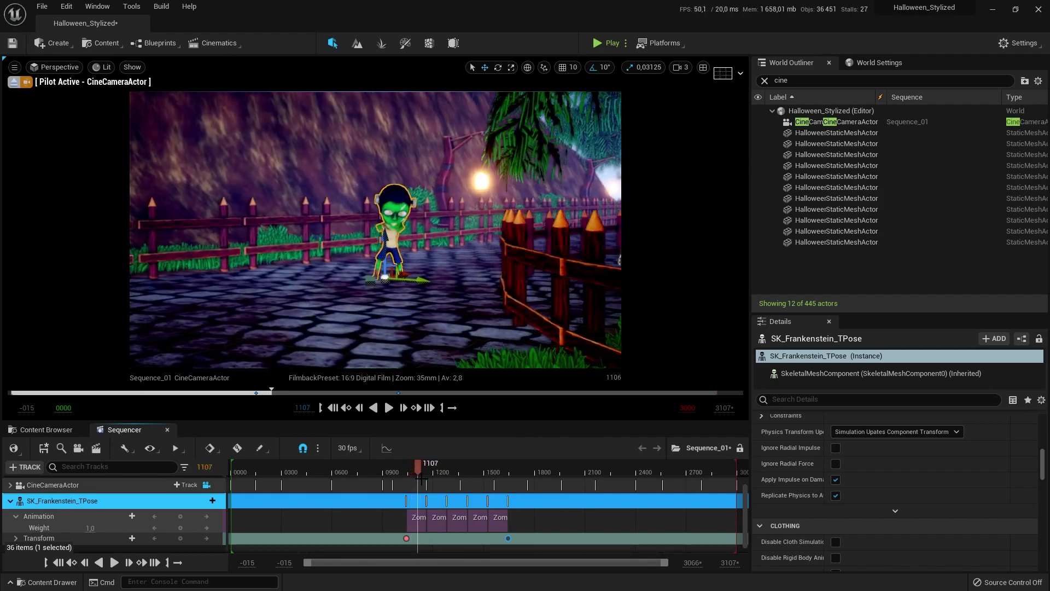
pyautogui.press('Right')
pyautogui.press('Right')
pyautogui.press('Right')
pyautogui.press('Right')
pyautogui.press('Right')
pyautogui.press('Right')
pyautogui.press('Right')
pyautogui.press('Right')
pyautogui.press('Right')
pyautogui.press('Right')
pyautogui.press('Right')
pyautogui.press('Right')
pyautogui.press('Right')
pyautogui.press('Right')
pyautogui.press('Right')
pyautogui.press('Right')
pyautogui.press('Right')
pyautogui.press('Right')
pyautogui.press('Right')
pyautogui.press('Right')
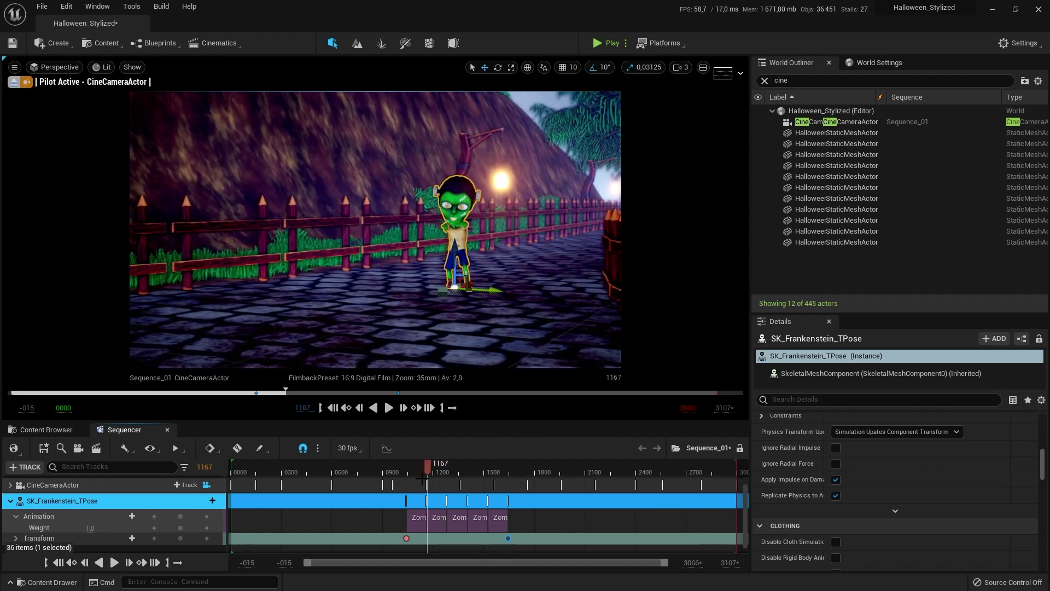
# Step: At frame 1185, move Frankenstein closer to the camera along the stone path and add a key on his Transform track
pyautogui.press('Right')
pyautogui.press('Right')
pyautogui.press('Right')
pyautogui.press('Right')
pyautogui.press('Right')
pyautogui.press('Right')
pyautogui.press('Right')
pyautogui.press('Right')
pyautogui.press('Right')
pyautogui.press('Right')
pyautogui.press('Right')
pyautogui.press('Right')
pyautogui.press('Right')
pyautogui.press('Right')
pyautogui.press('Right')
pyautogui.press('Right')
pyautogui.press('Right')
pyautogui.press('Right')
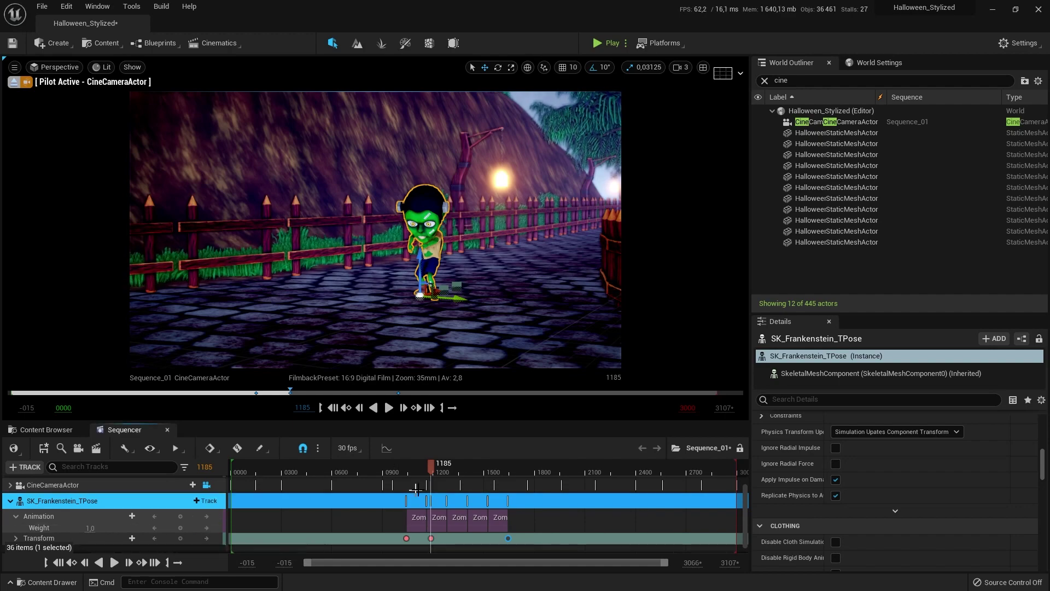
pyautogui.click(180, 538)
# Step: Play back Frankenstein's walk from frame 1043 to frame 1339 to check its movement along the path
pyautogui.moveTo(430, 468); pyautogui.dragTo(407, 472)
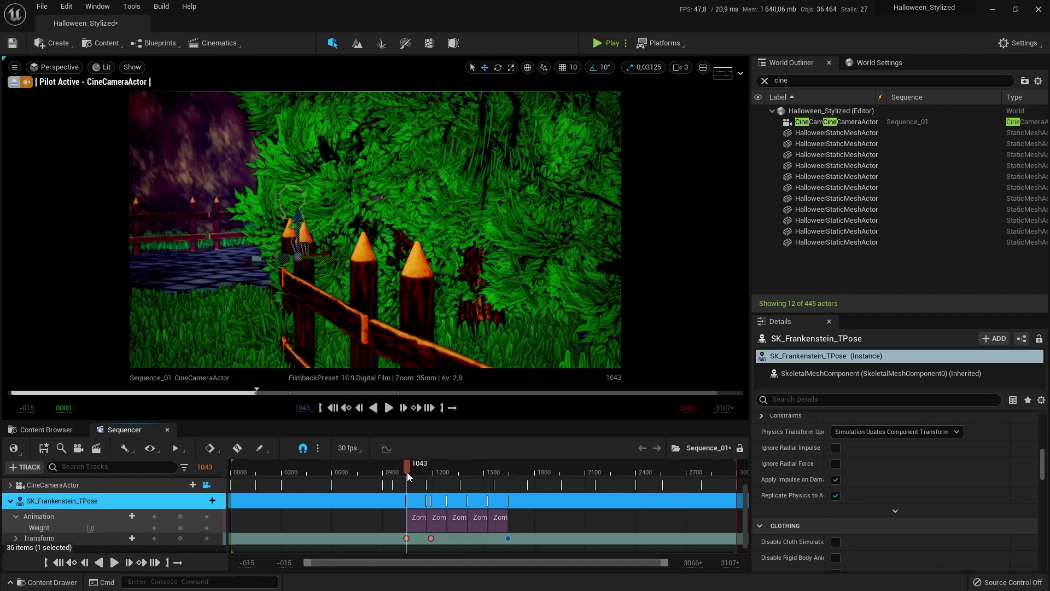
pyautogui.click(390, 408)
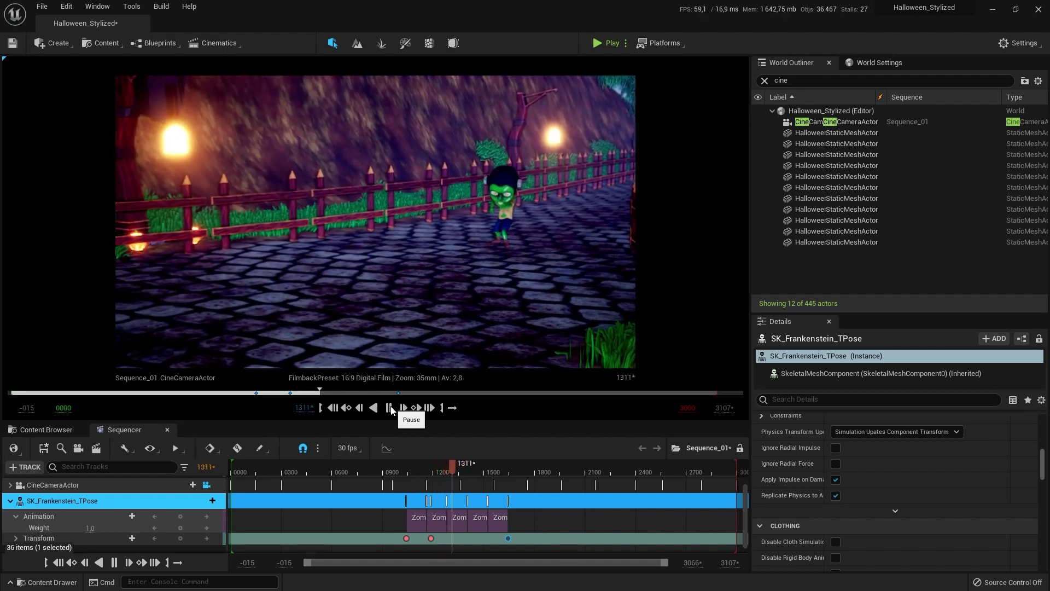
pyautogui.click(389, 407)
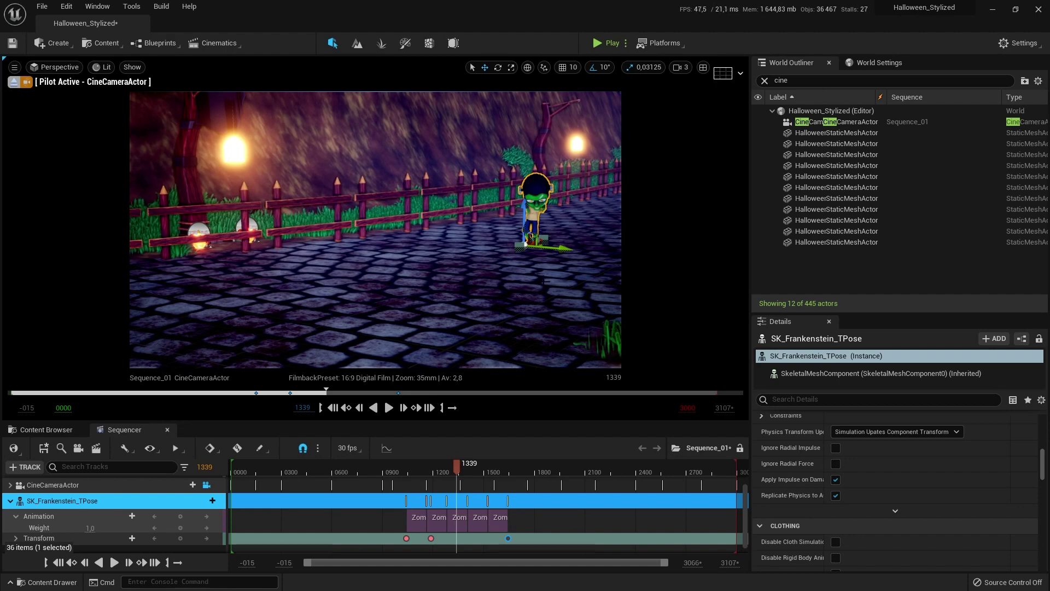
# Step: Step through the walk from frame 1188 onward to examine how Frankenstein's position follows the camera
pyautogui.moveTo(457, 464); pyautogui.dragTo(431, 471)
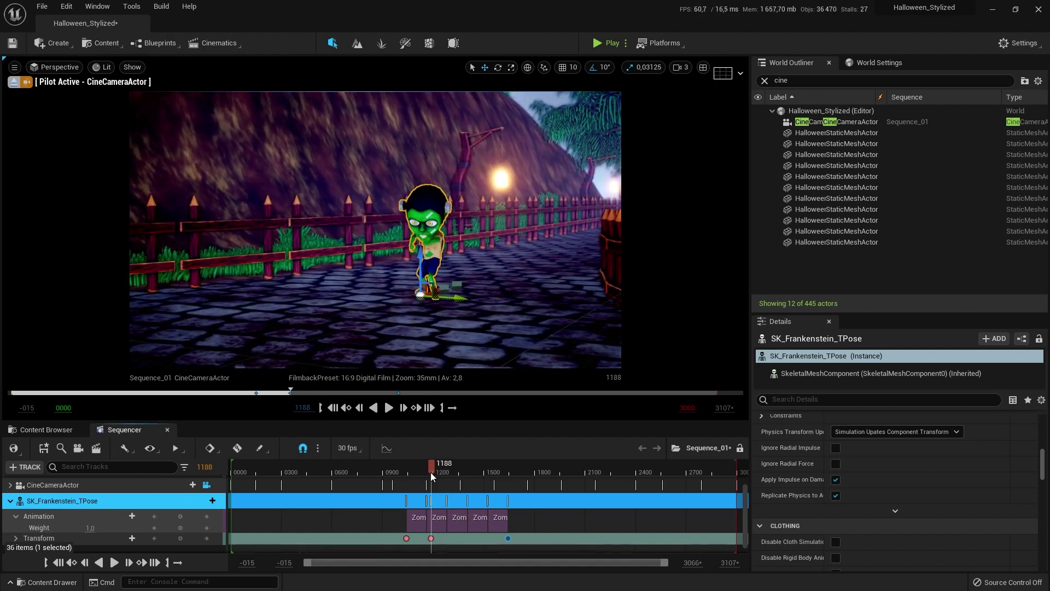
pyautogui.press('Right')
pyautogui.press('Right')
pyautogui.press('Right')
pyautogui.press('Right')
pyautogui.press('Right')
pyautogui.press('Right')
pyautogui.press('Right')
pyautogui.press('Right')
pyautogui.press('Right')
pyautogui.press('Right')
pyautogui.press('Right')
pyautogui.press('Right')
pyautogui.press('Right')
pyautogui.press('Right')
pyautogui.press('Right')
pyautogui.press('Right')
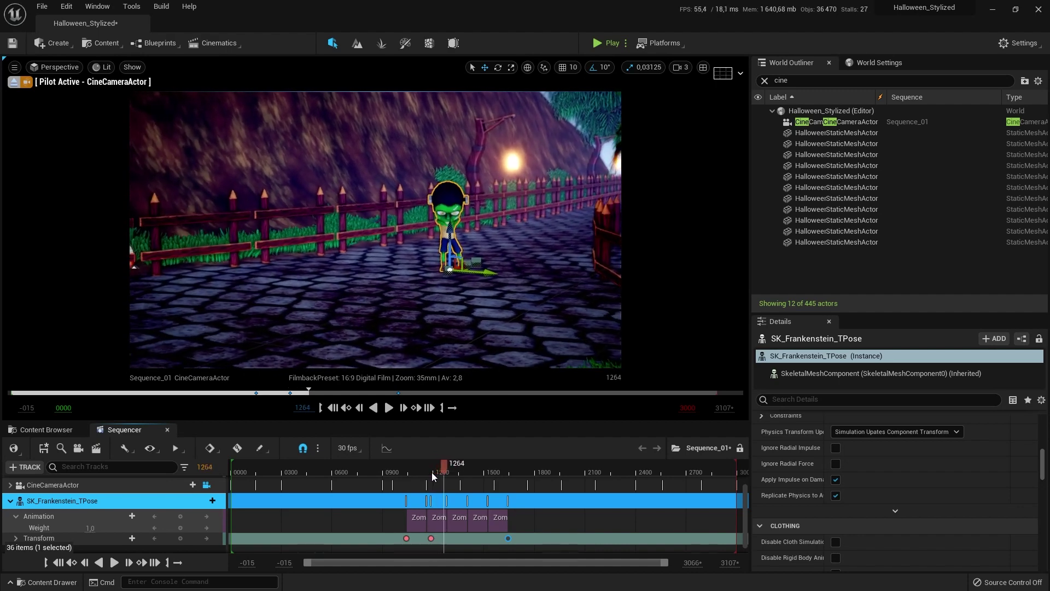
pyautogui.press('space')
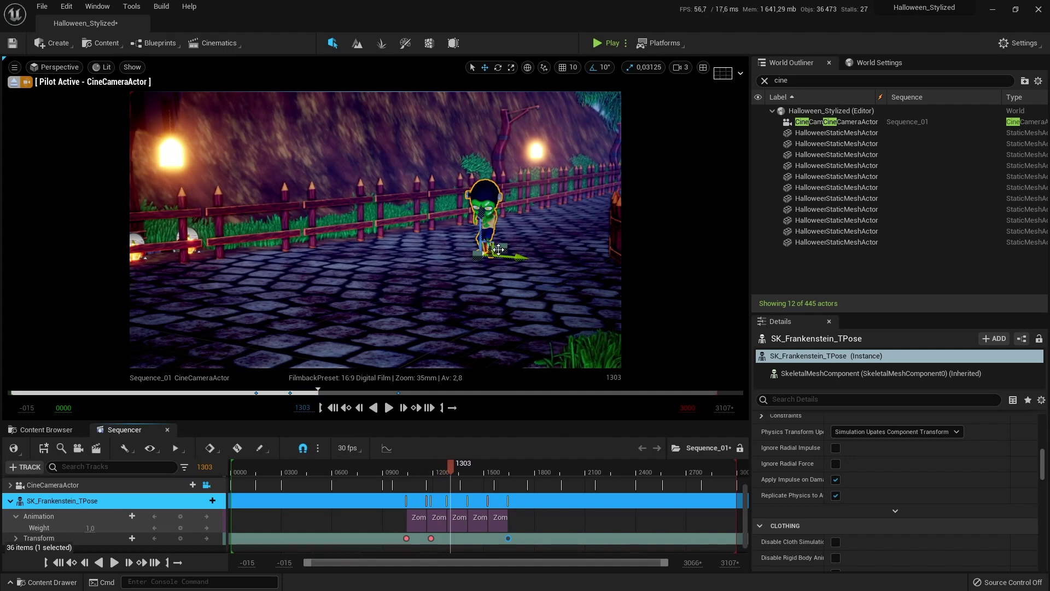
pyautogui.press('.')
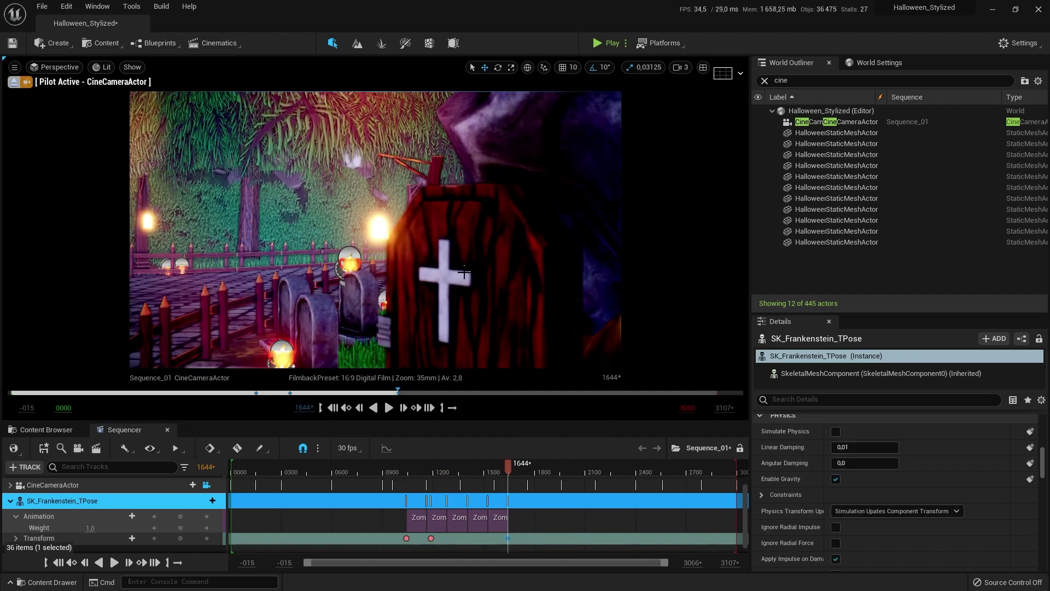
# Step: At frame 1302, shift Frankenstein forward and sideways on the path and add a key on his Transform track
pyautogui.moveTo(505, 467); pyautogui.dragTo(452, 472)
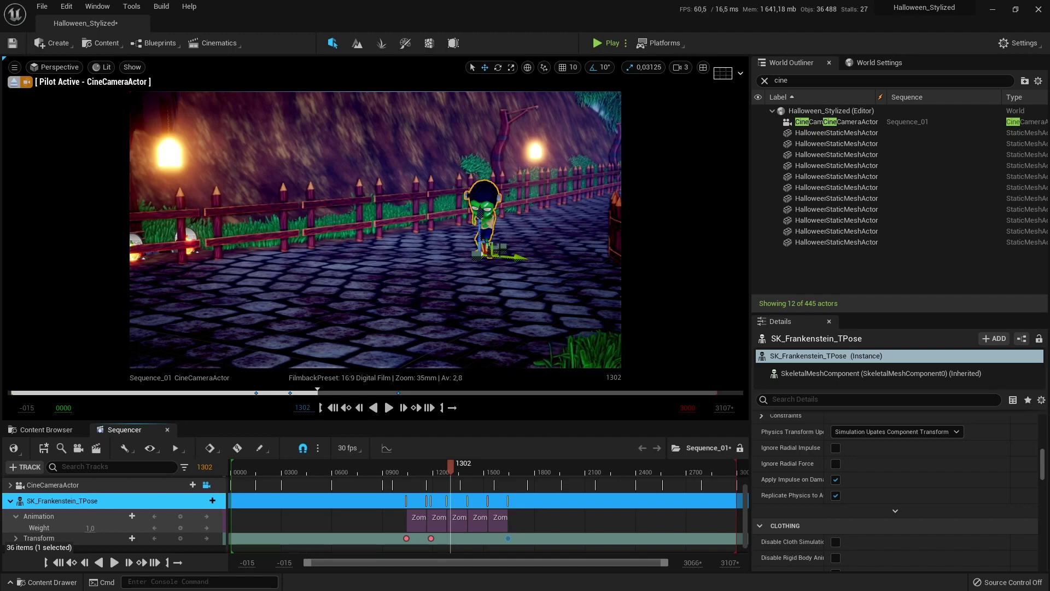
pyautogui.moveTo(487, 249); pyautogui.dragTo(483, 249, button='right')
pyautogui.press('w')
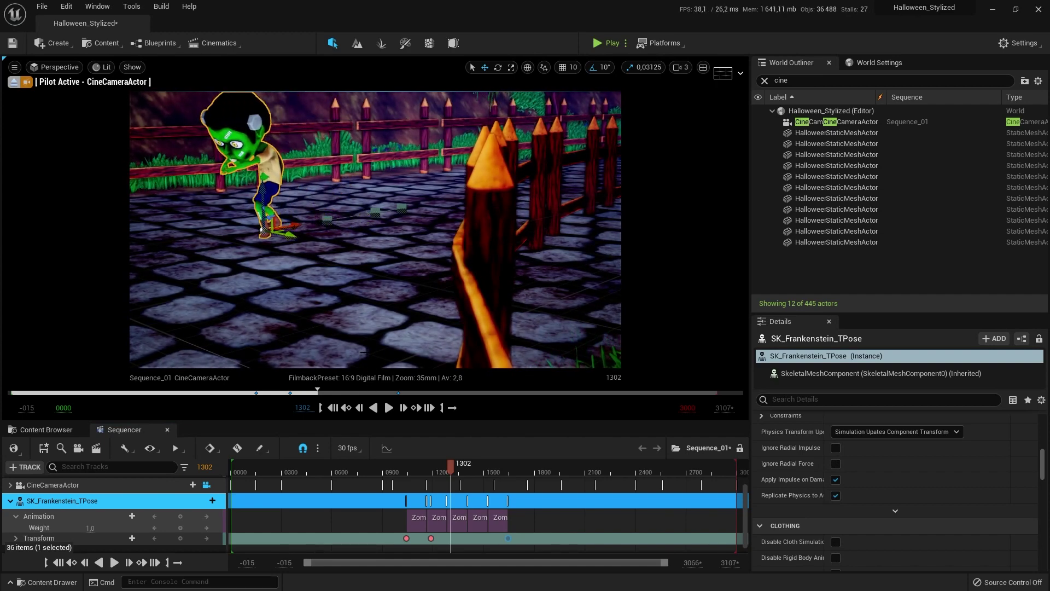
pyautogui.click(180, 538)
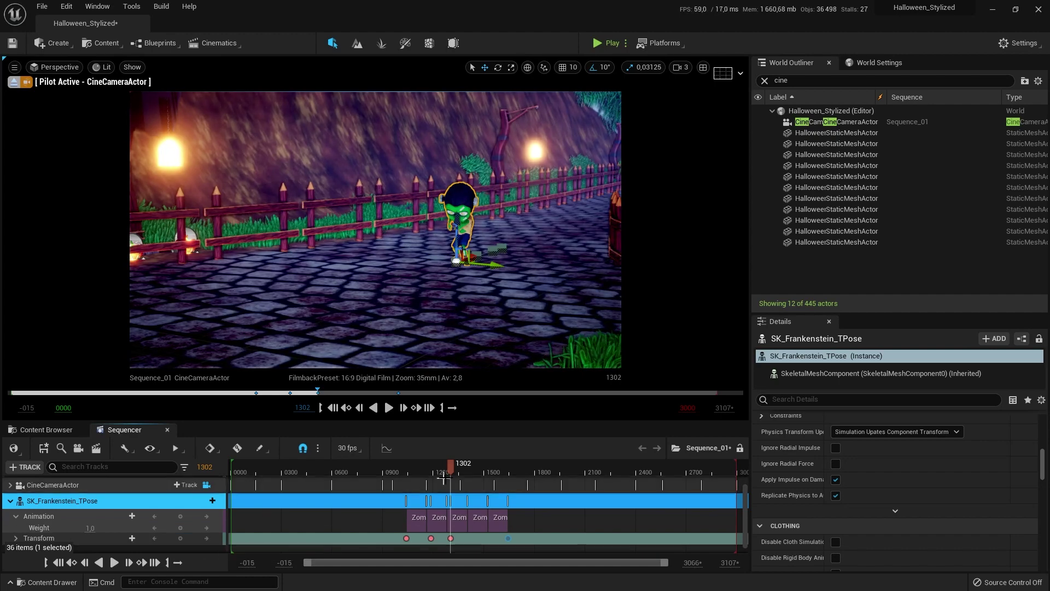
# Step: Review the walk from frame 1043, then reposition Frankenstein at frame 1380 and add a Transform key there
pyautogui.moveTo(448, 464); pyautogui.dragTo(406, 467)
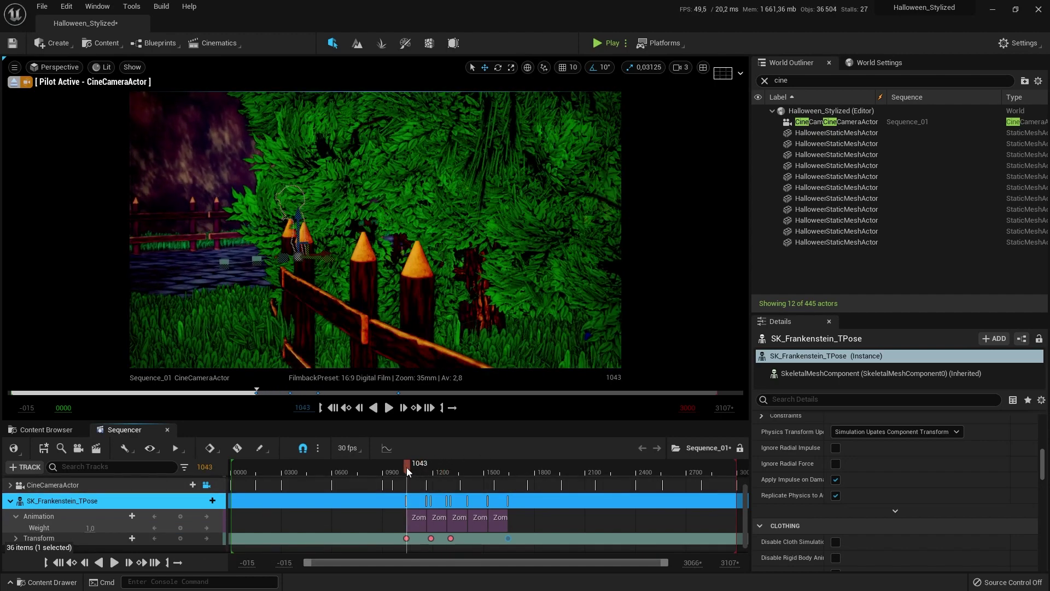
pyautogui.click(389, 408)
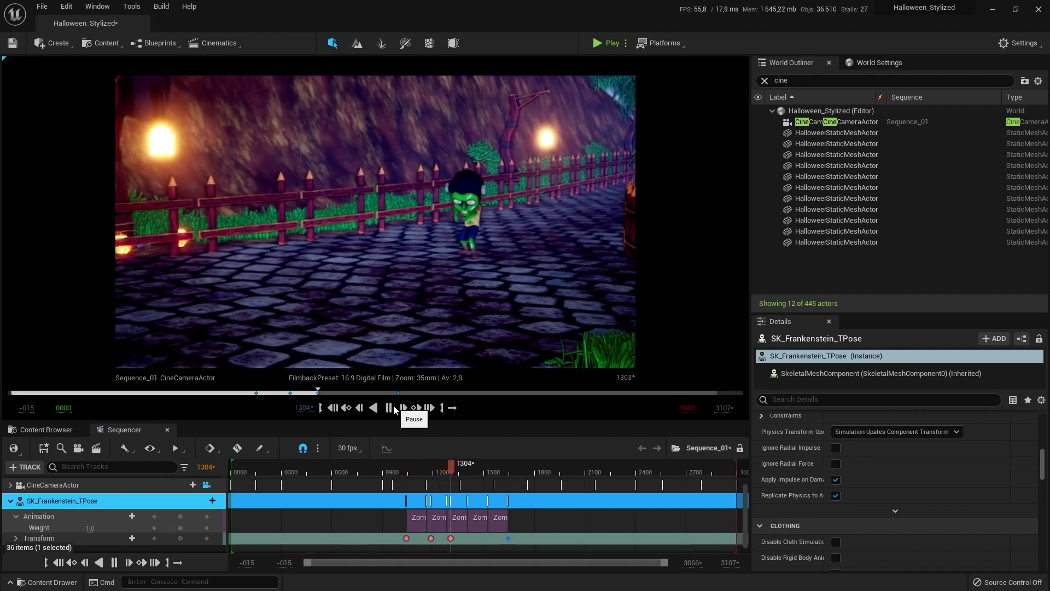
pyautogui.click(389, 408)
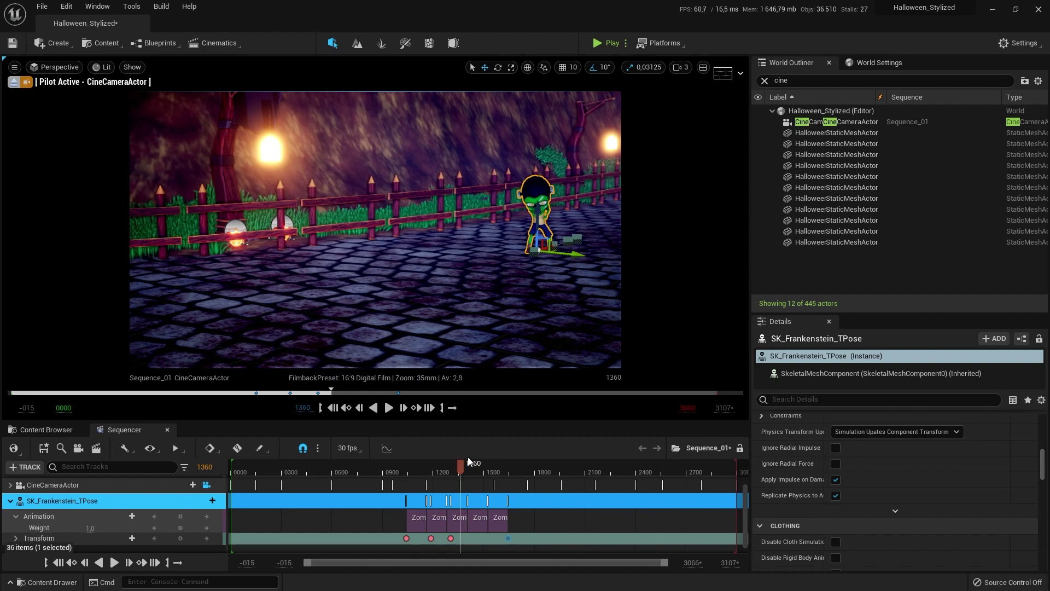
pyautogui.moveTo(461, 468)
pyautogui.mouseDown()
pyautogui.moveTo(450, 471)
pyautogui.moveTo(474, 467)
pyautogui.moveTo(463, 469)
pyautogui.mouseUp()
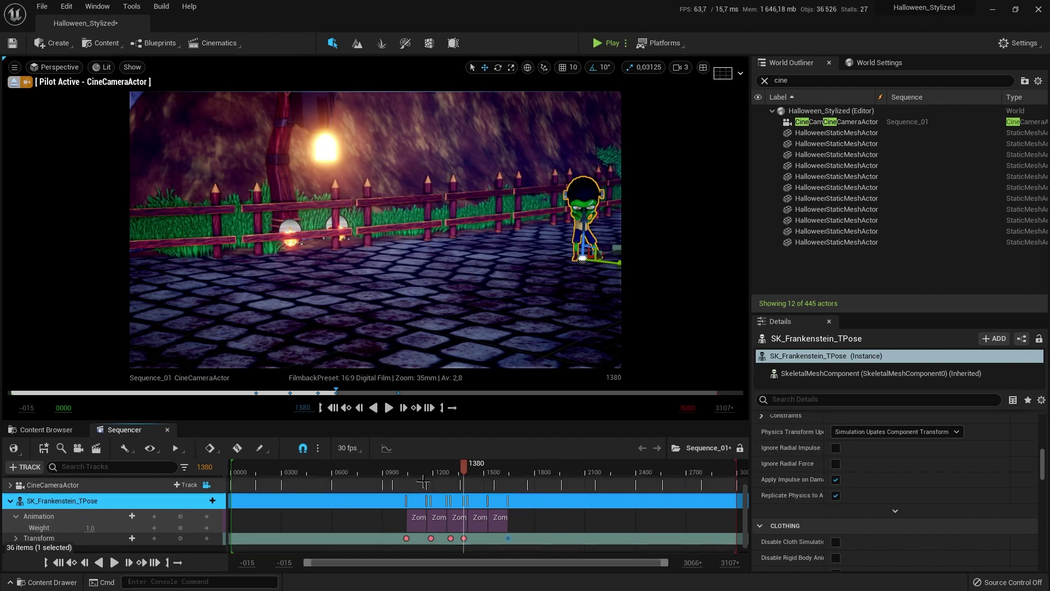
# Step: Play back the walk from frame 1243 until Frankenstein has left the shot to check the newly keyed movement
pyautogui.moveTo(462, 465); pyautogui.dragTo(441, 467)
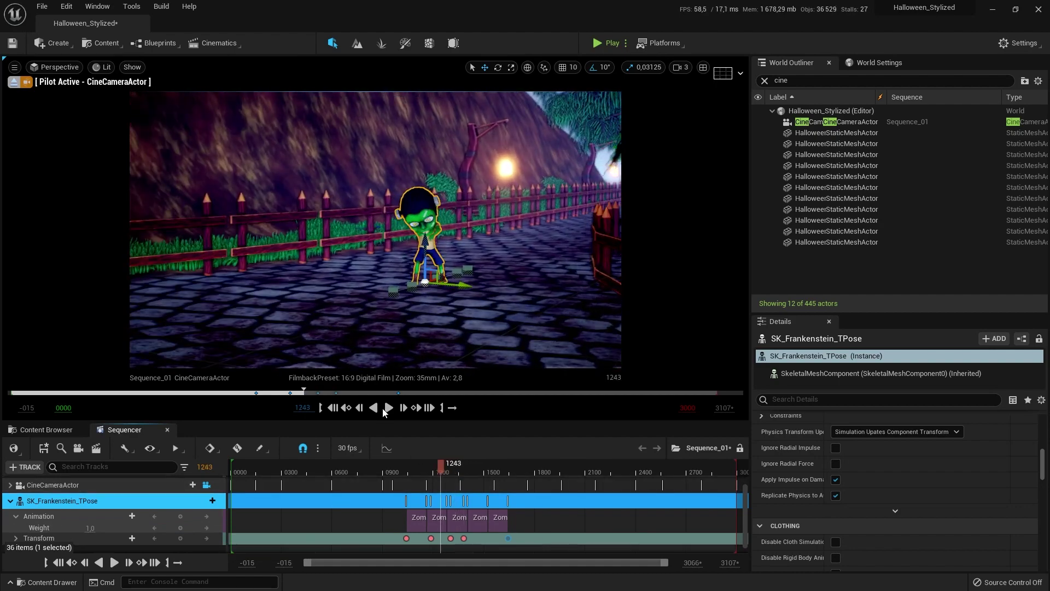
pyautogui.click(388, 408)
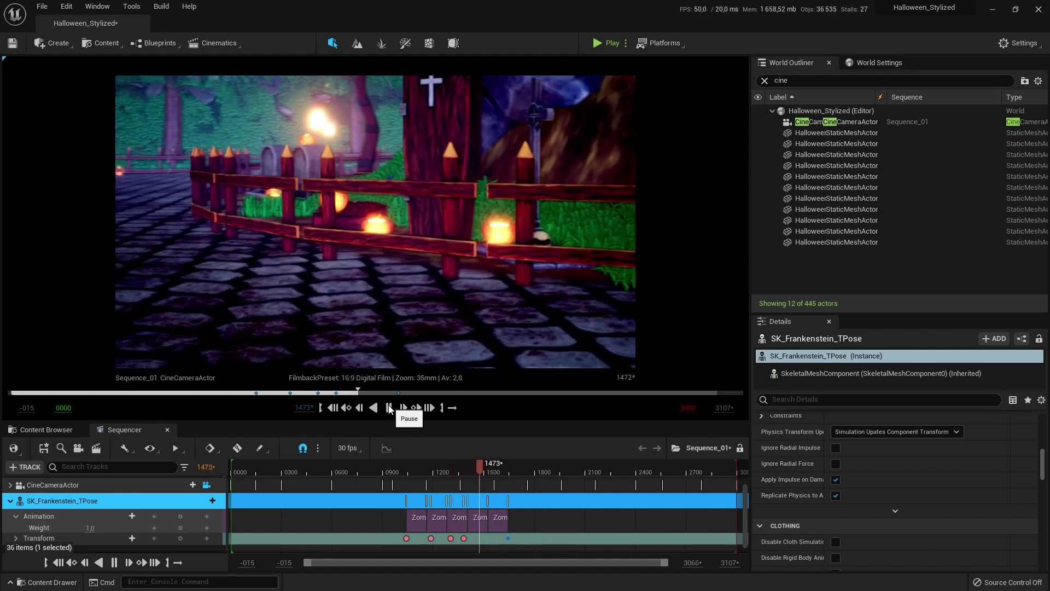
pyautogui.click(389, 408)
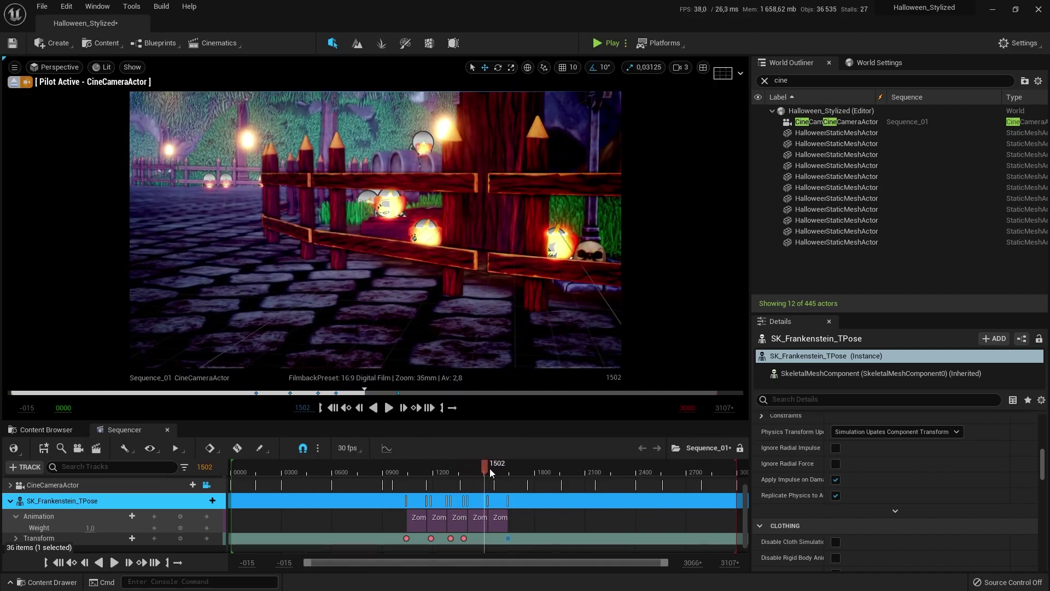
# Step: Rewind to before Frankenstein's walk begins and play the sequence through to frame 1960
pyautogui.click(425, 467)
pyautogui.moveTo(409, 468); pyautogui.dragTo(359, 468)
pyautogui.click(388, 408)
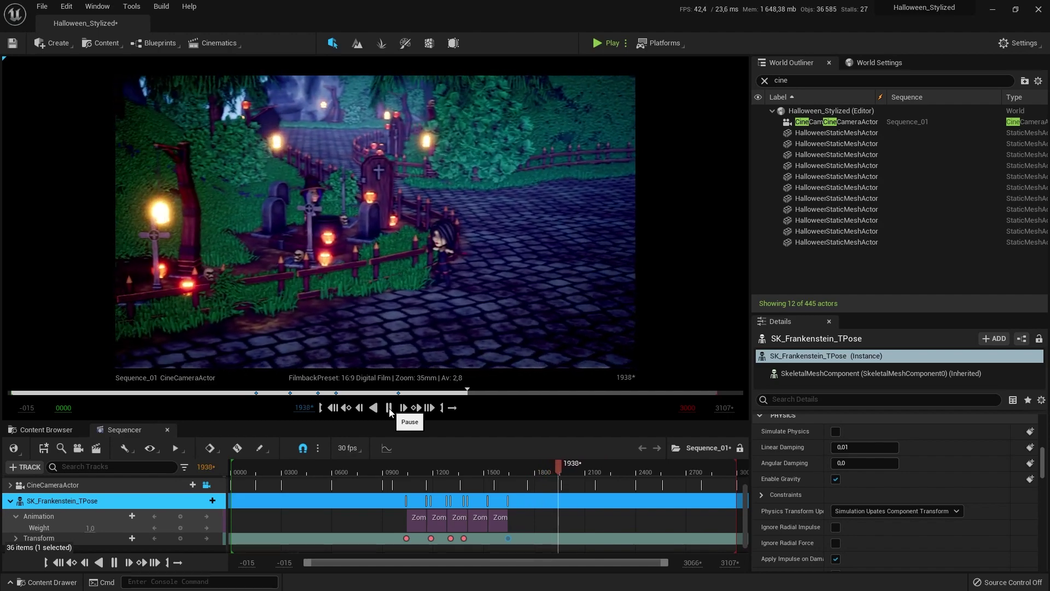
pyautogui.click(389, 408)
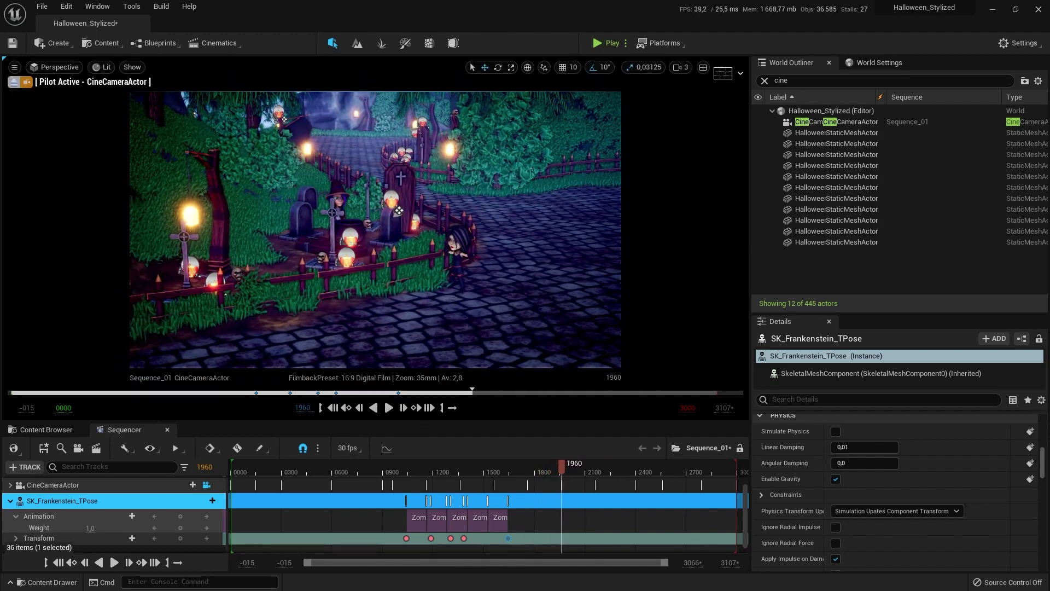
# Step: Examine the witch beside the cauldron in the graveyard by going through the camera shots between frames 1895 and 2590
pyautogui.moveTo(375, 229); pyautogui.dragTo(497, 352, button='right')
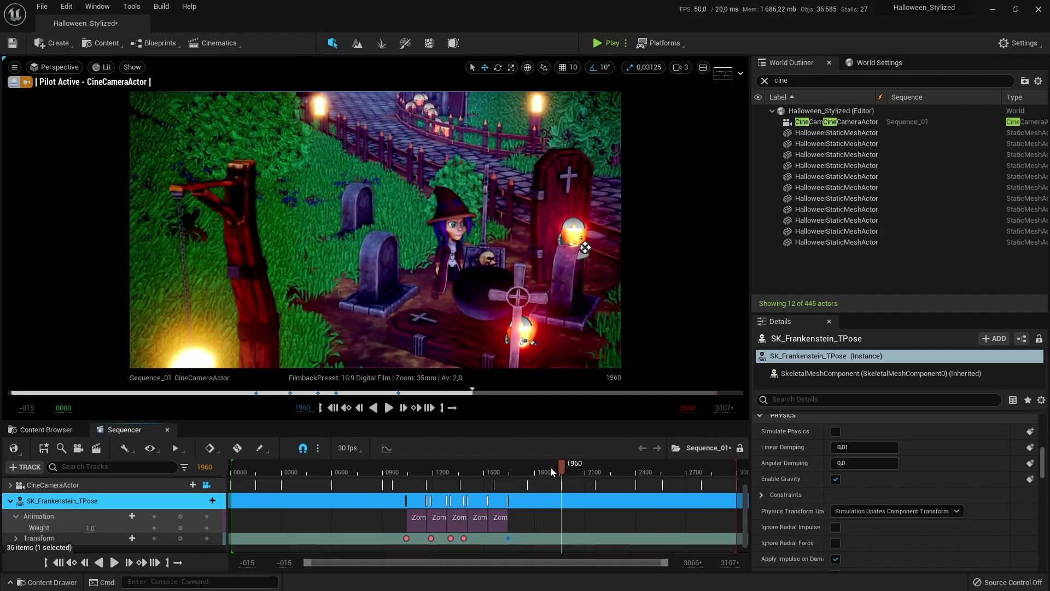
pyautogui.moveTo(551, 467)
pyautogui.mouseDown()
pyautogui.moveTo(569, 474)
pyautogui.moveTo(534, 474)
pyautogui.moveTo(672, 480)
pyautogui.moveTo(519, 466)
pyautogui.moveTo(551, 470)
pyautogui.moveTo(550, 460)
pyautogui.mouseUp()
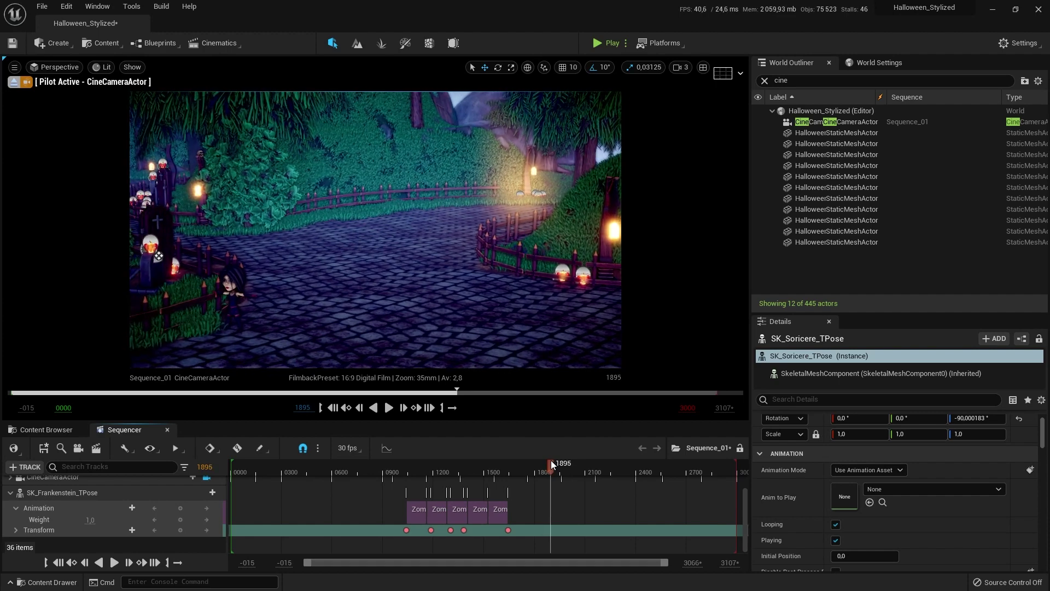
pyautogui.press('Right')
pyautogui.press('Left')
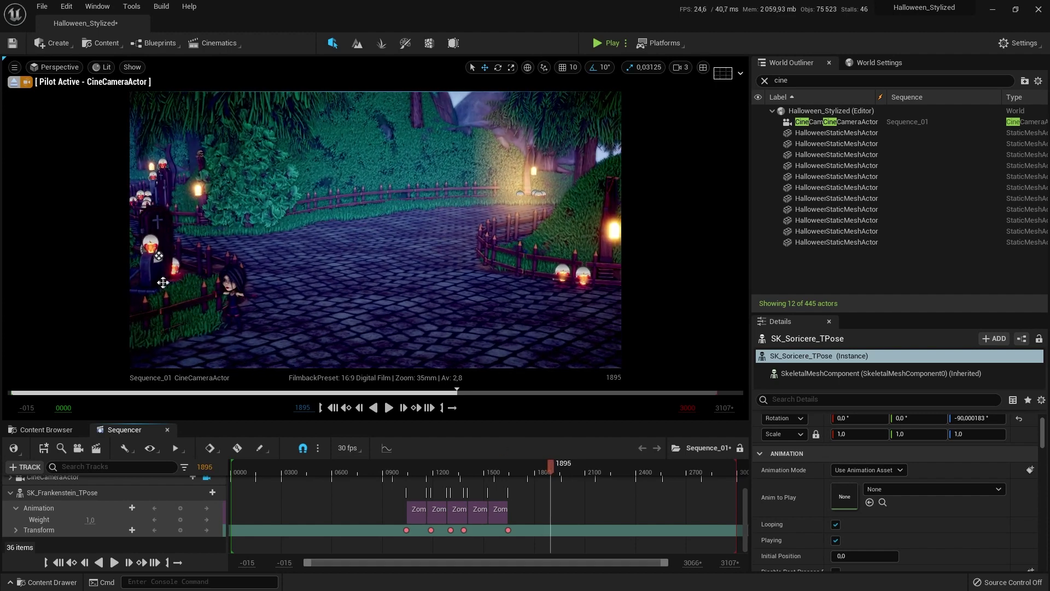
pyautogui.press('Right')
pyautogui.press('Right')
pyautogui.press('Right')
pyautogui.press('Right')
pyautogui.press('Right')
pyautogui.press('Right')
pyautogui.press('Right')
pyautogui.press('Right')
pyautogui.press('Right')
pyautogui.press('Right')
pyautogui.press('Right')
pyautogui.press('Right')
pyautogui.press('Right')
pyautogui.press('Right')
pyautogui.press('Right')
pyautogui.press('Right')
pyautogui.press('Right')
pyautogui.press('Right')
pyautogui.press('Right')
pyautogui.press('Right')
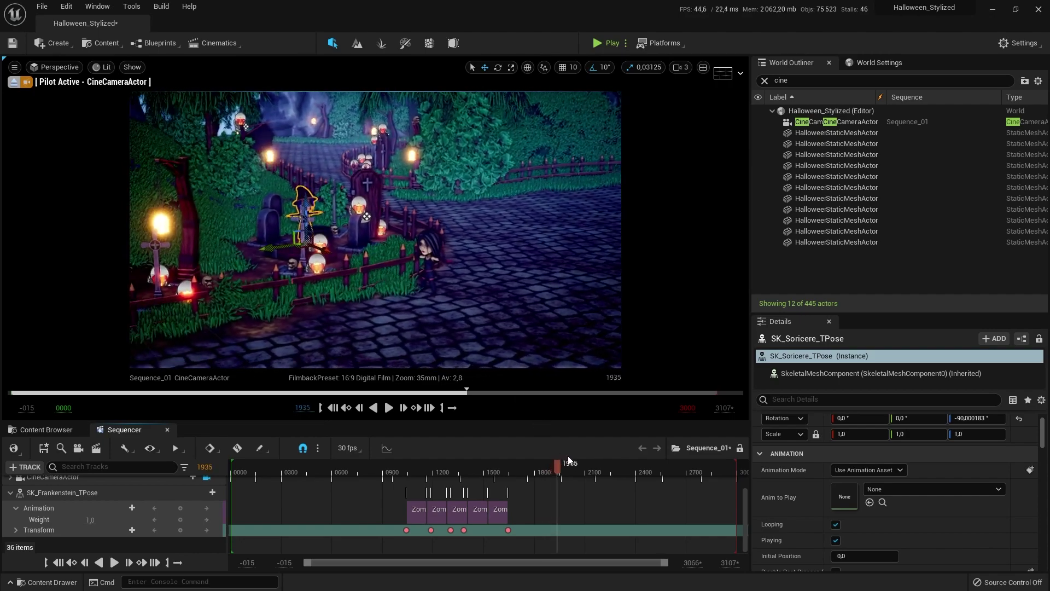
pyautogui.moveTo(568, 460); pyautogui.dragTo(668, 484)
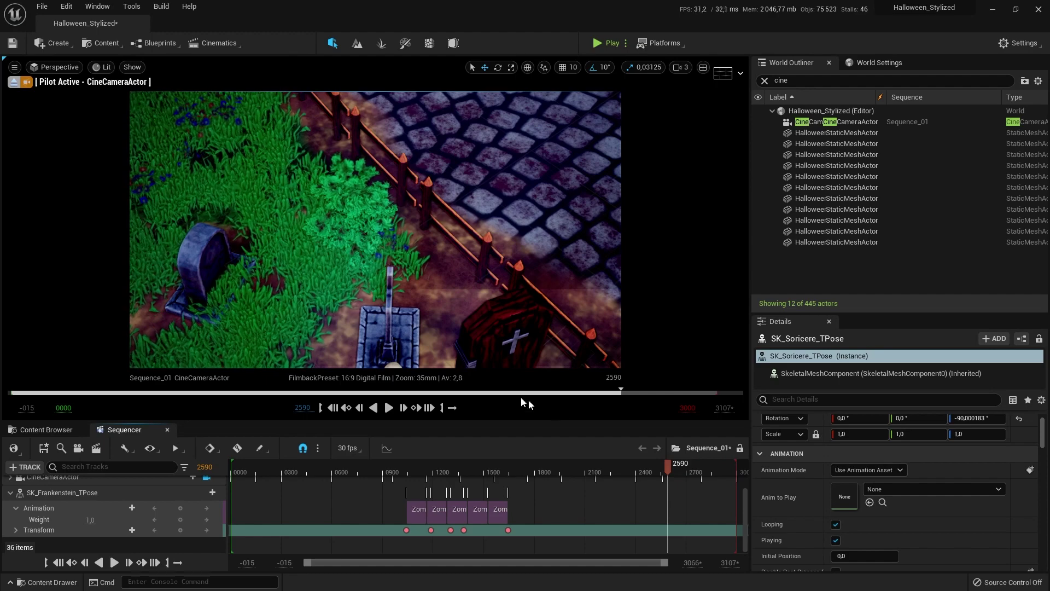
pyautogui.moveTo(669, 466)
pyautogui.mouseDown()
pyautogui.moveTo(622, 463)
pyautogui.moveTo(652, 464)
pyautogui.mouseUp()
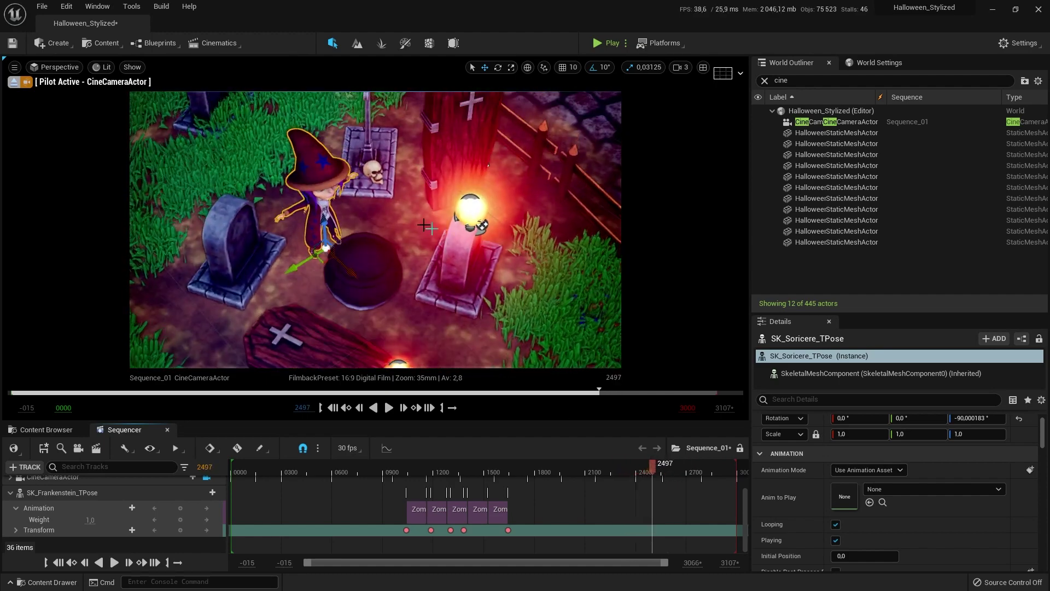